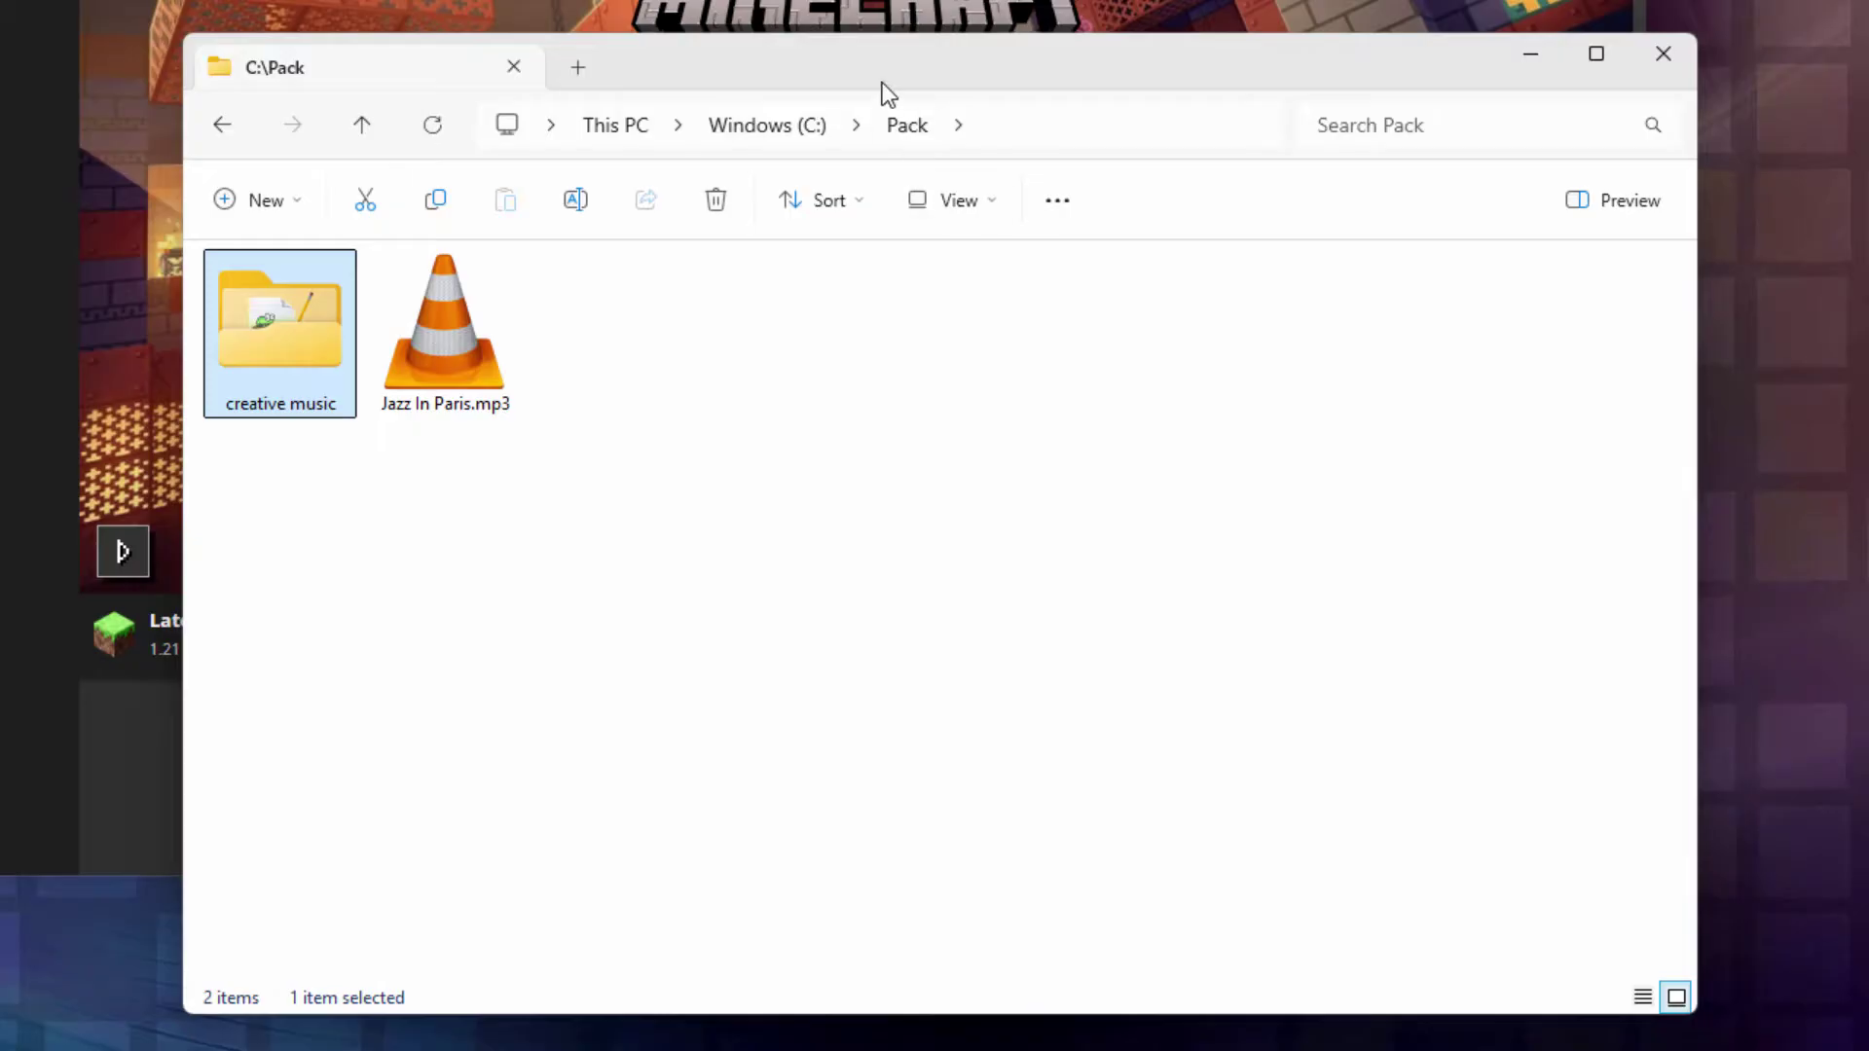
- Browse the Pack folder's assets, pack.mcmeta and pack.png, then return to C:\Pack
drag(880, 85, 783, 78)
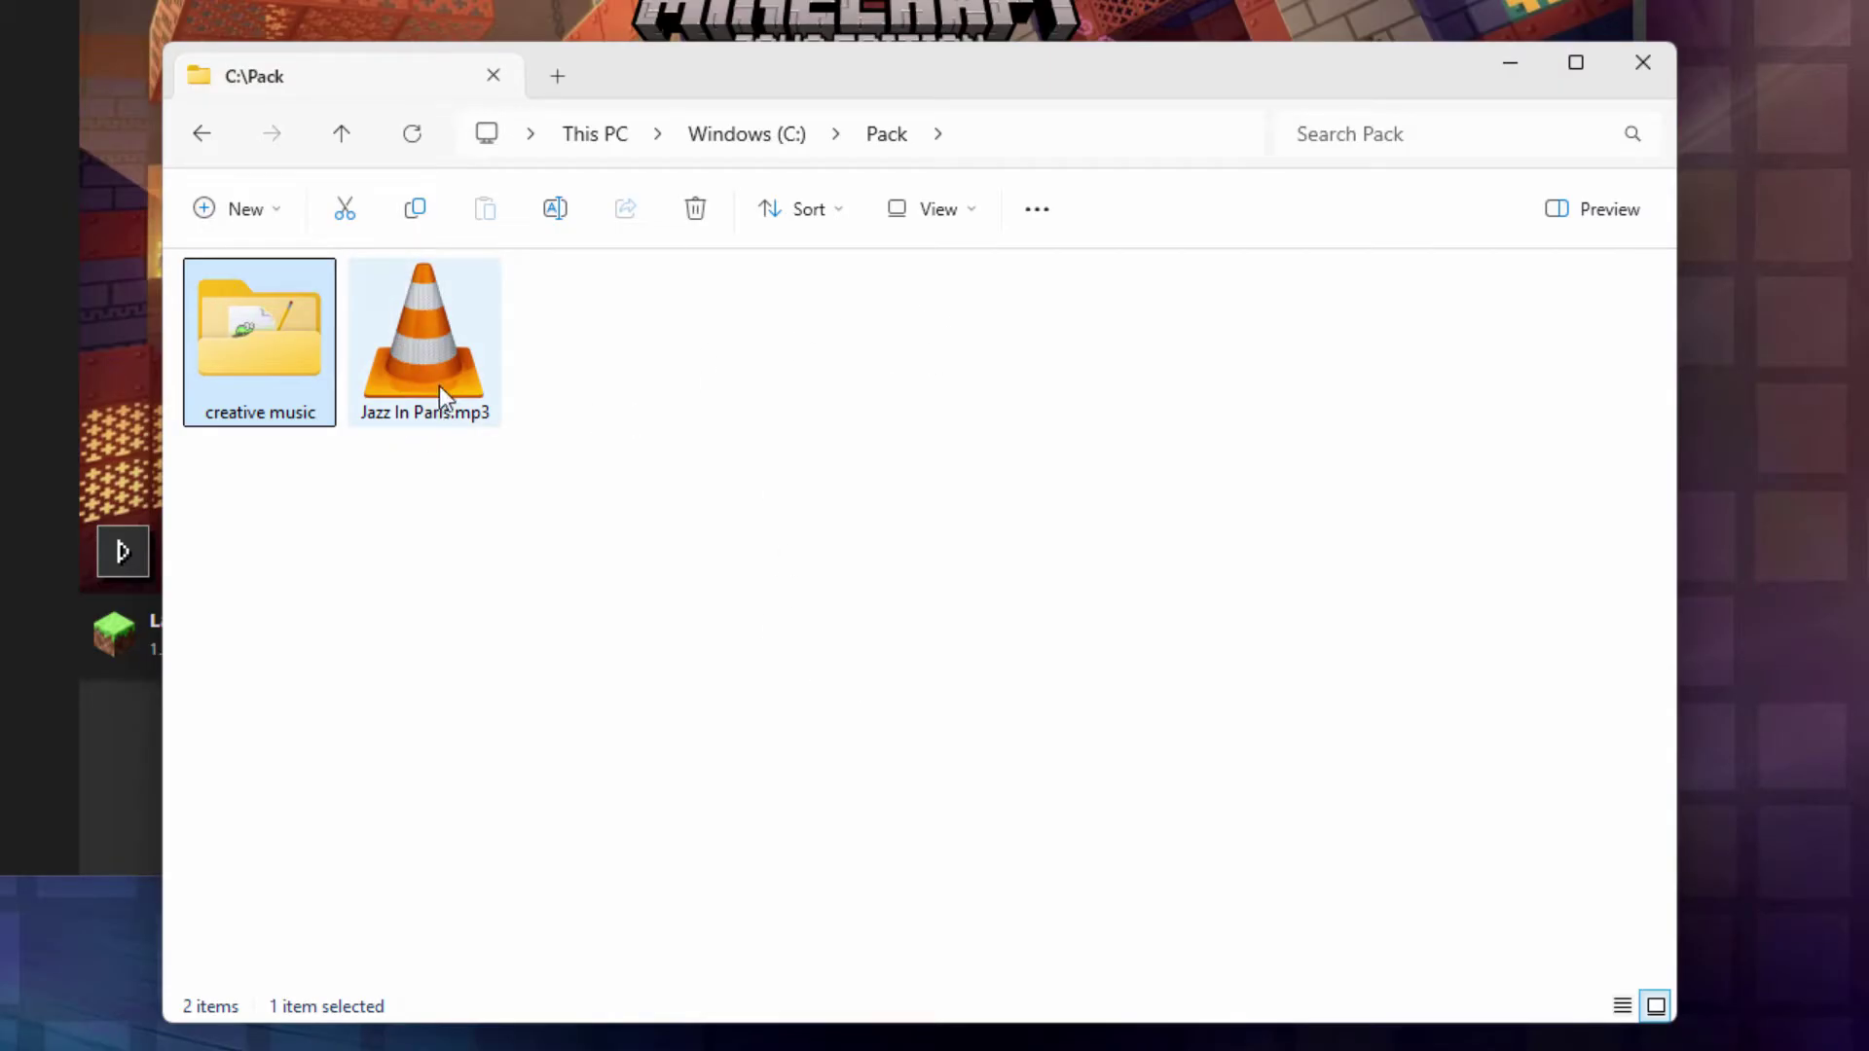
double_click(260, 357)
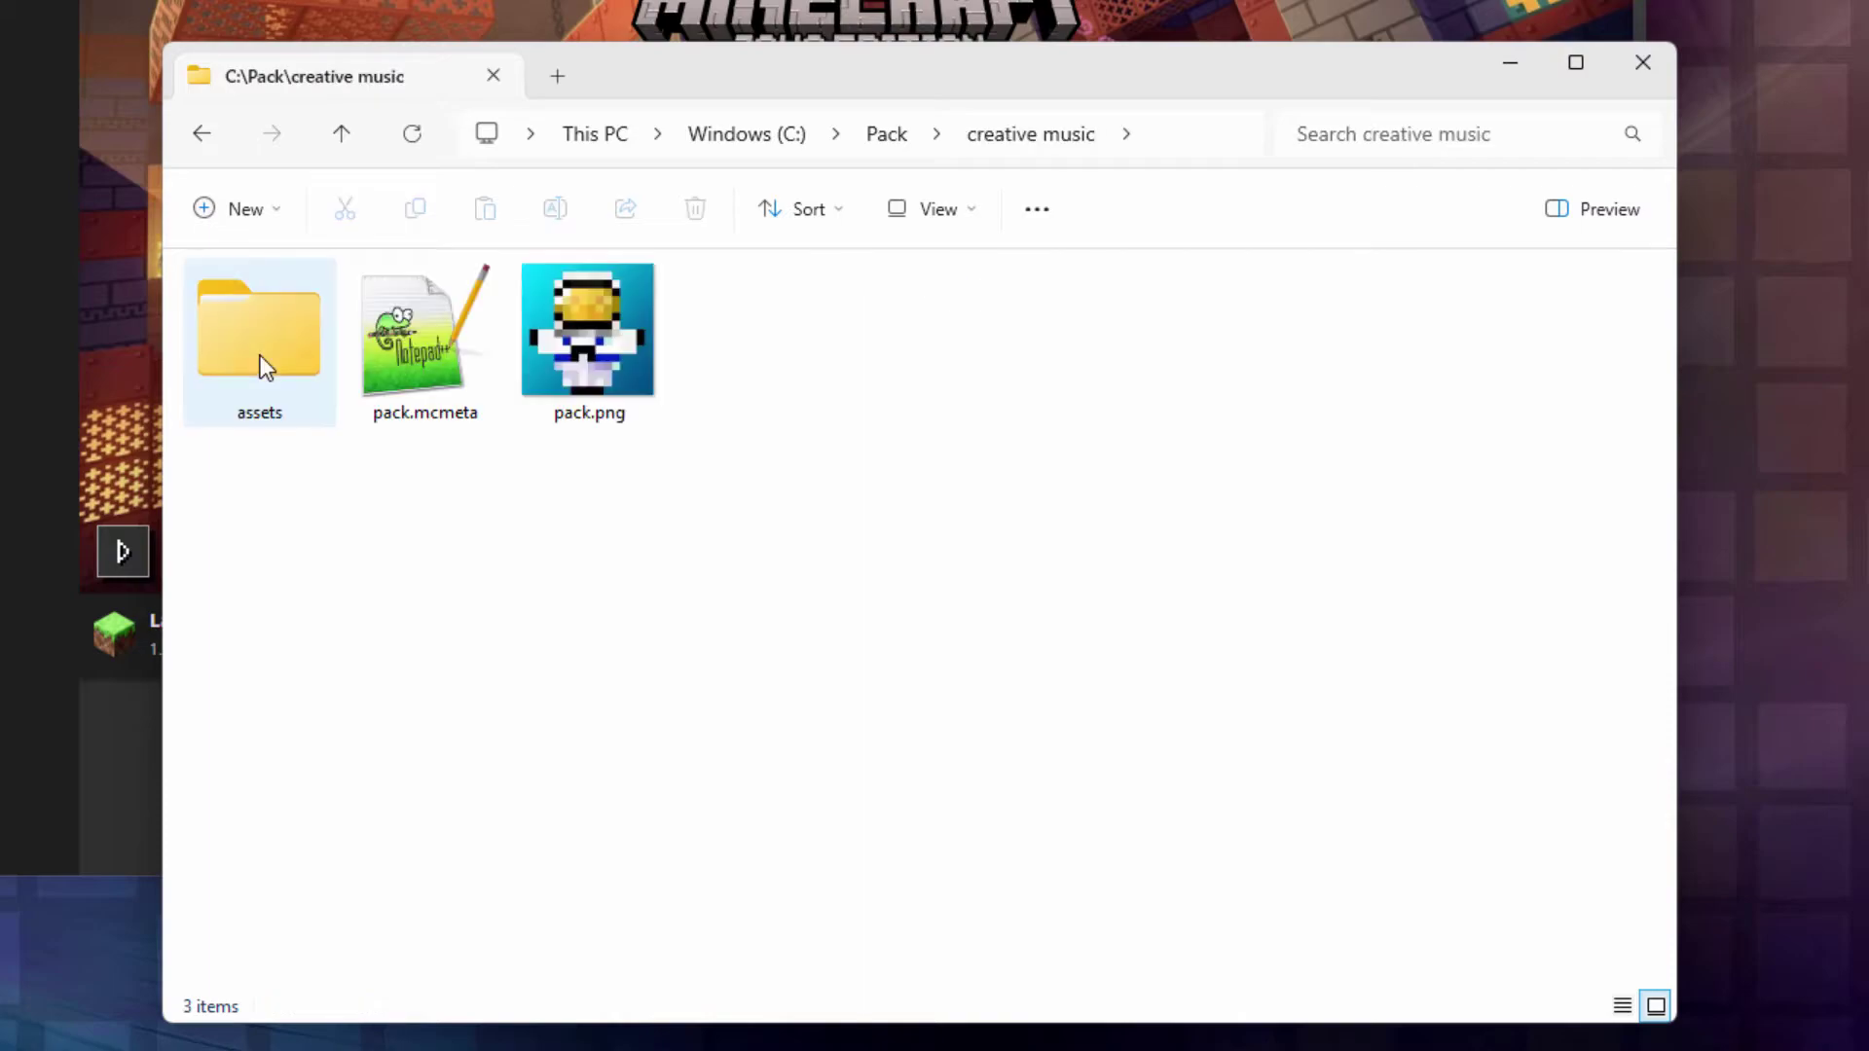
click(263, 348)
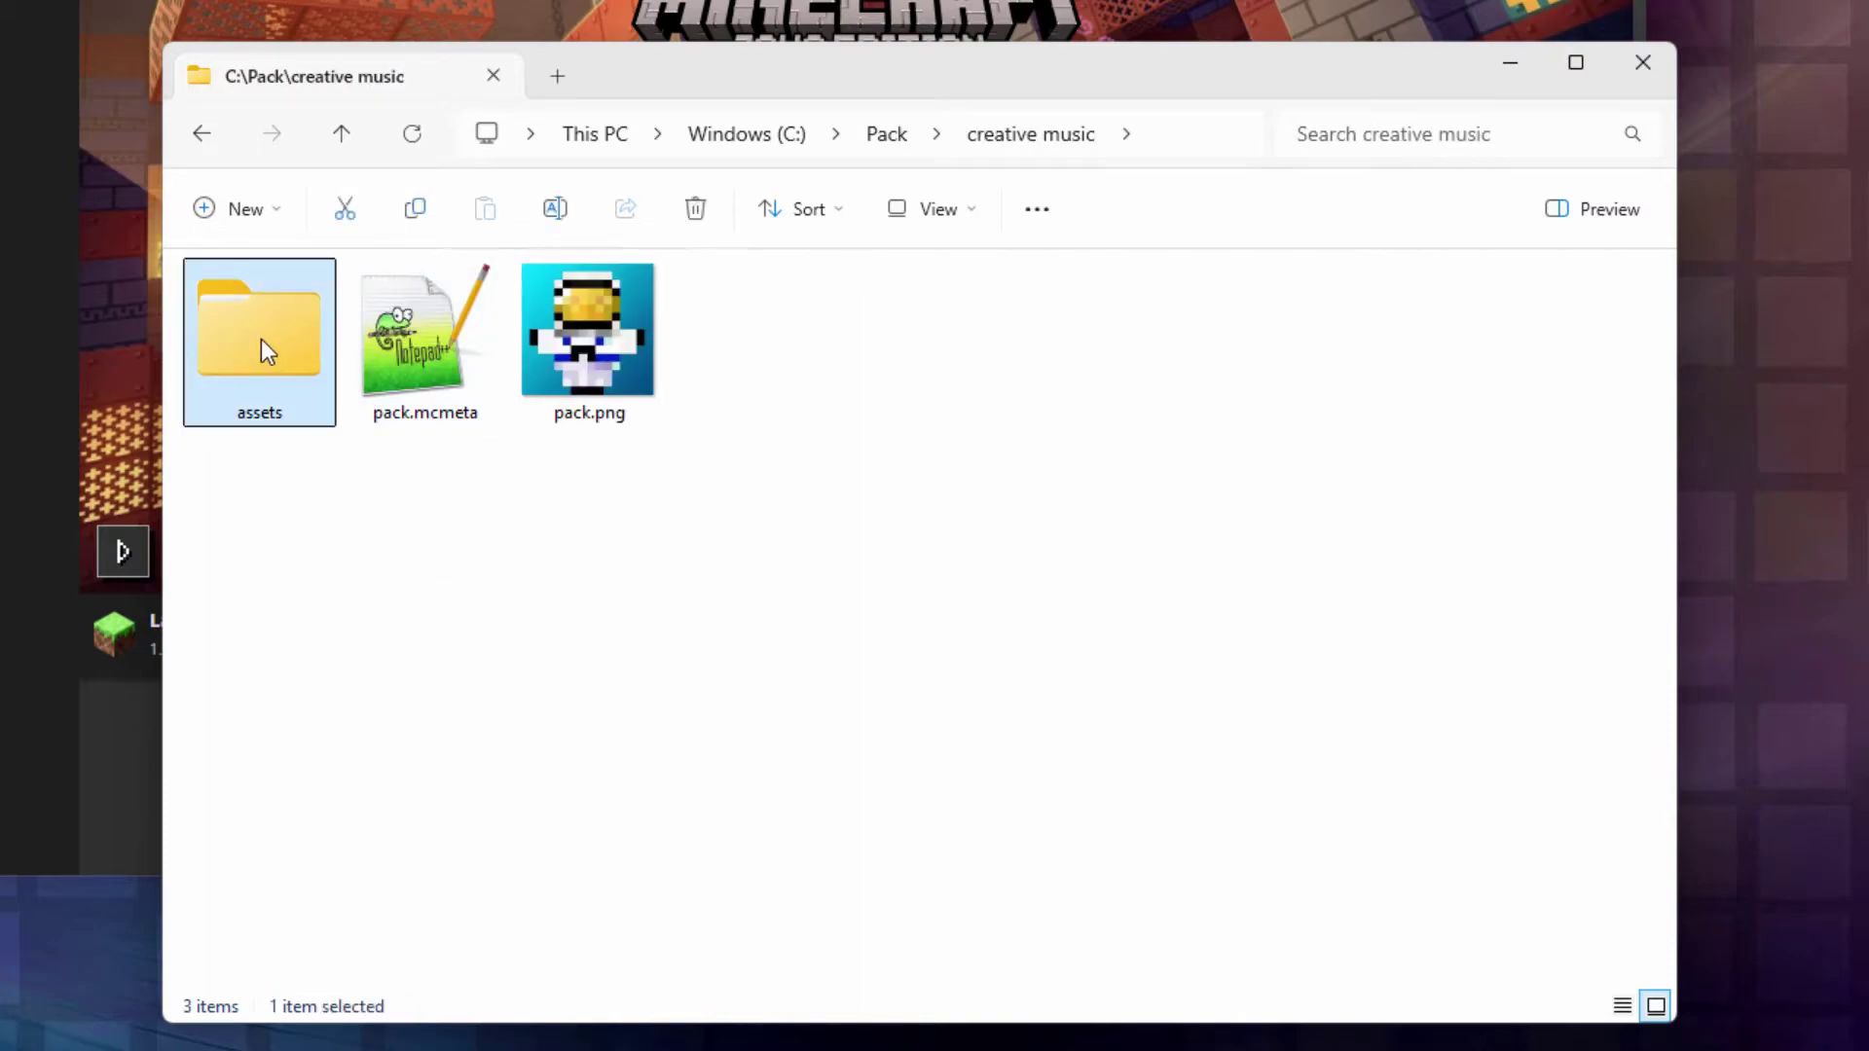
click(453, 510)
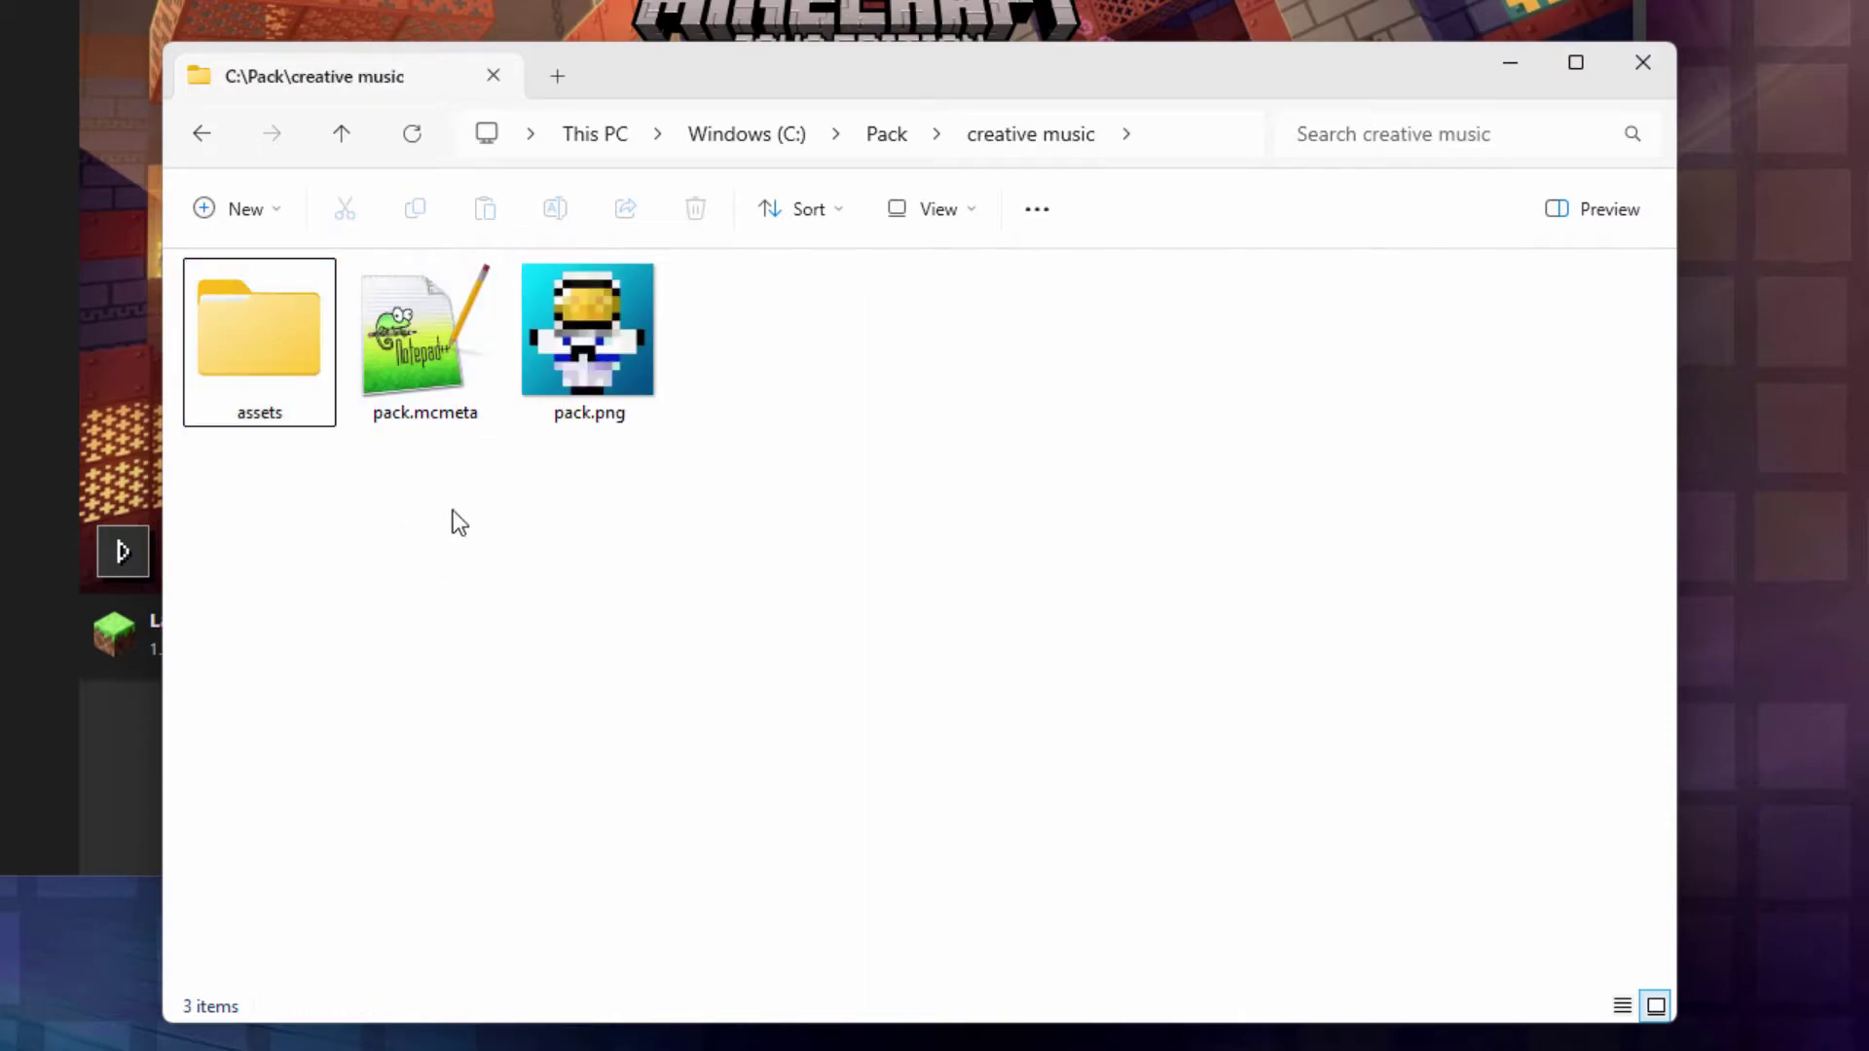
click(415, 376)
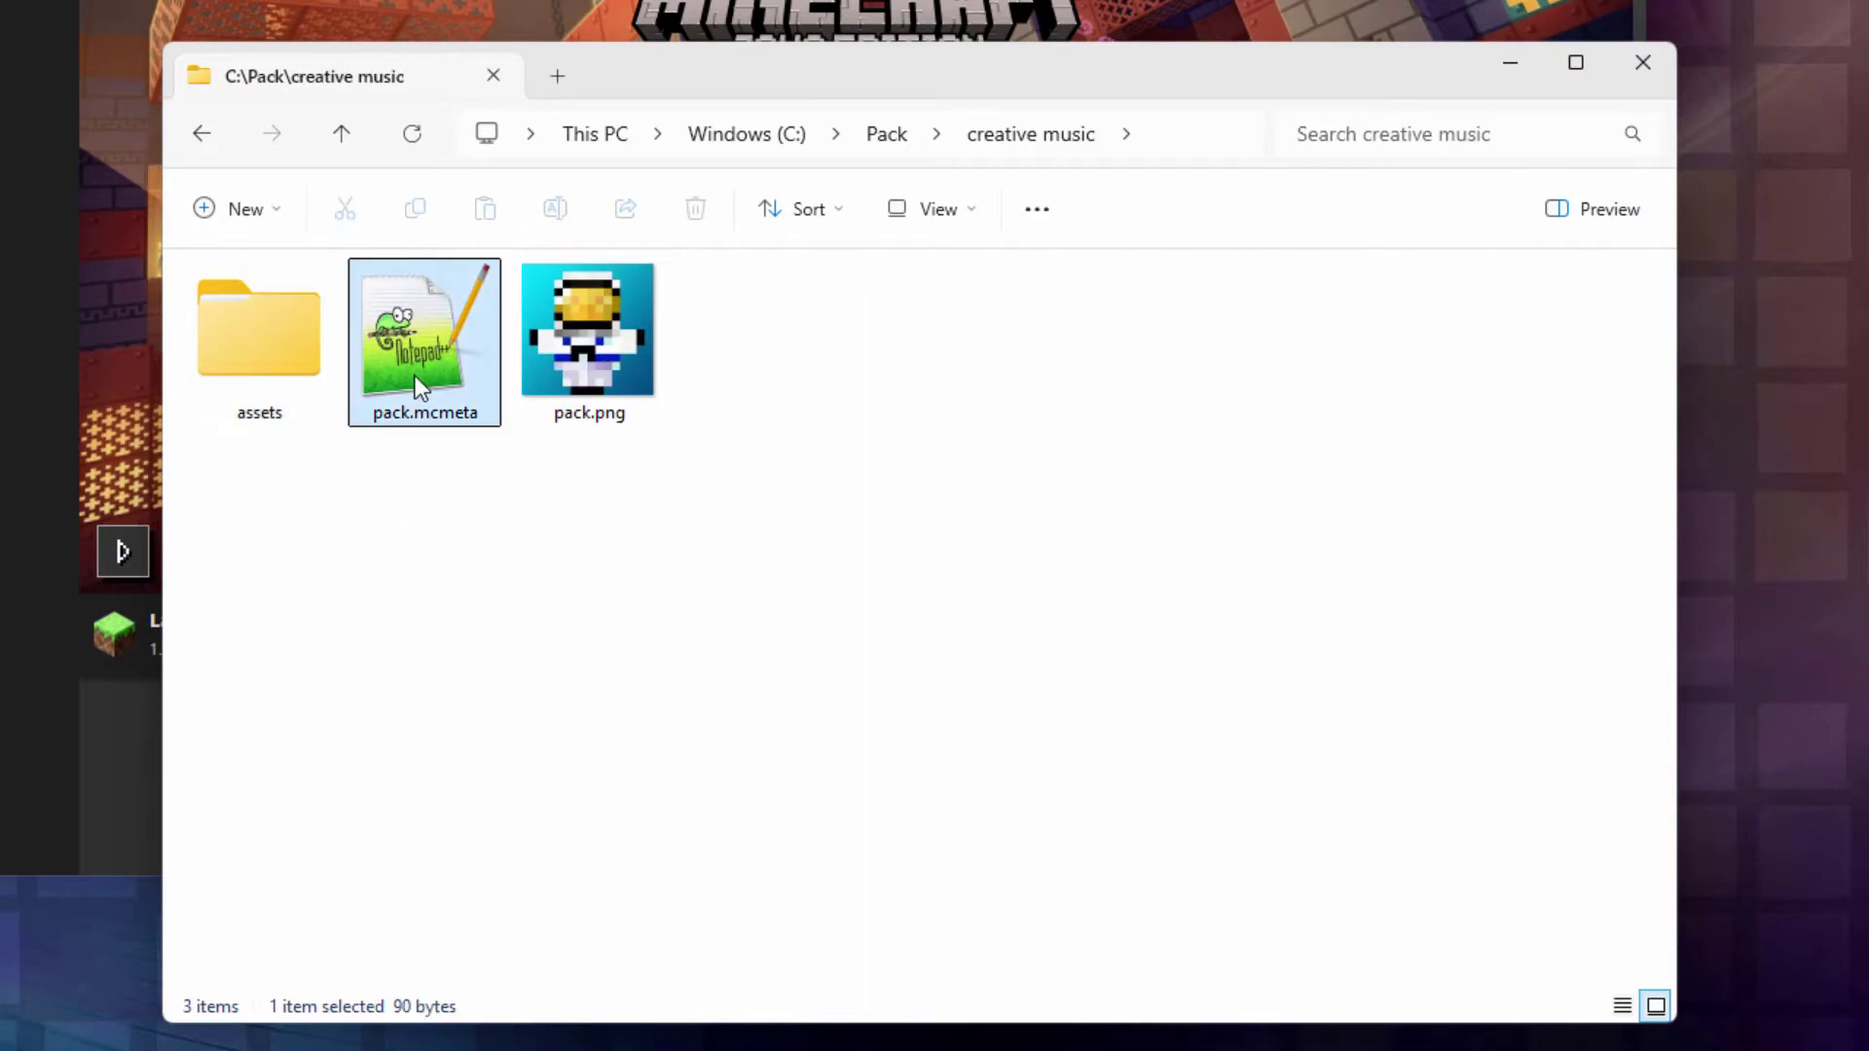
click(623, 365)
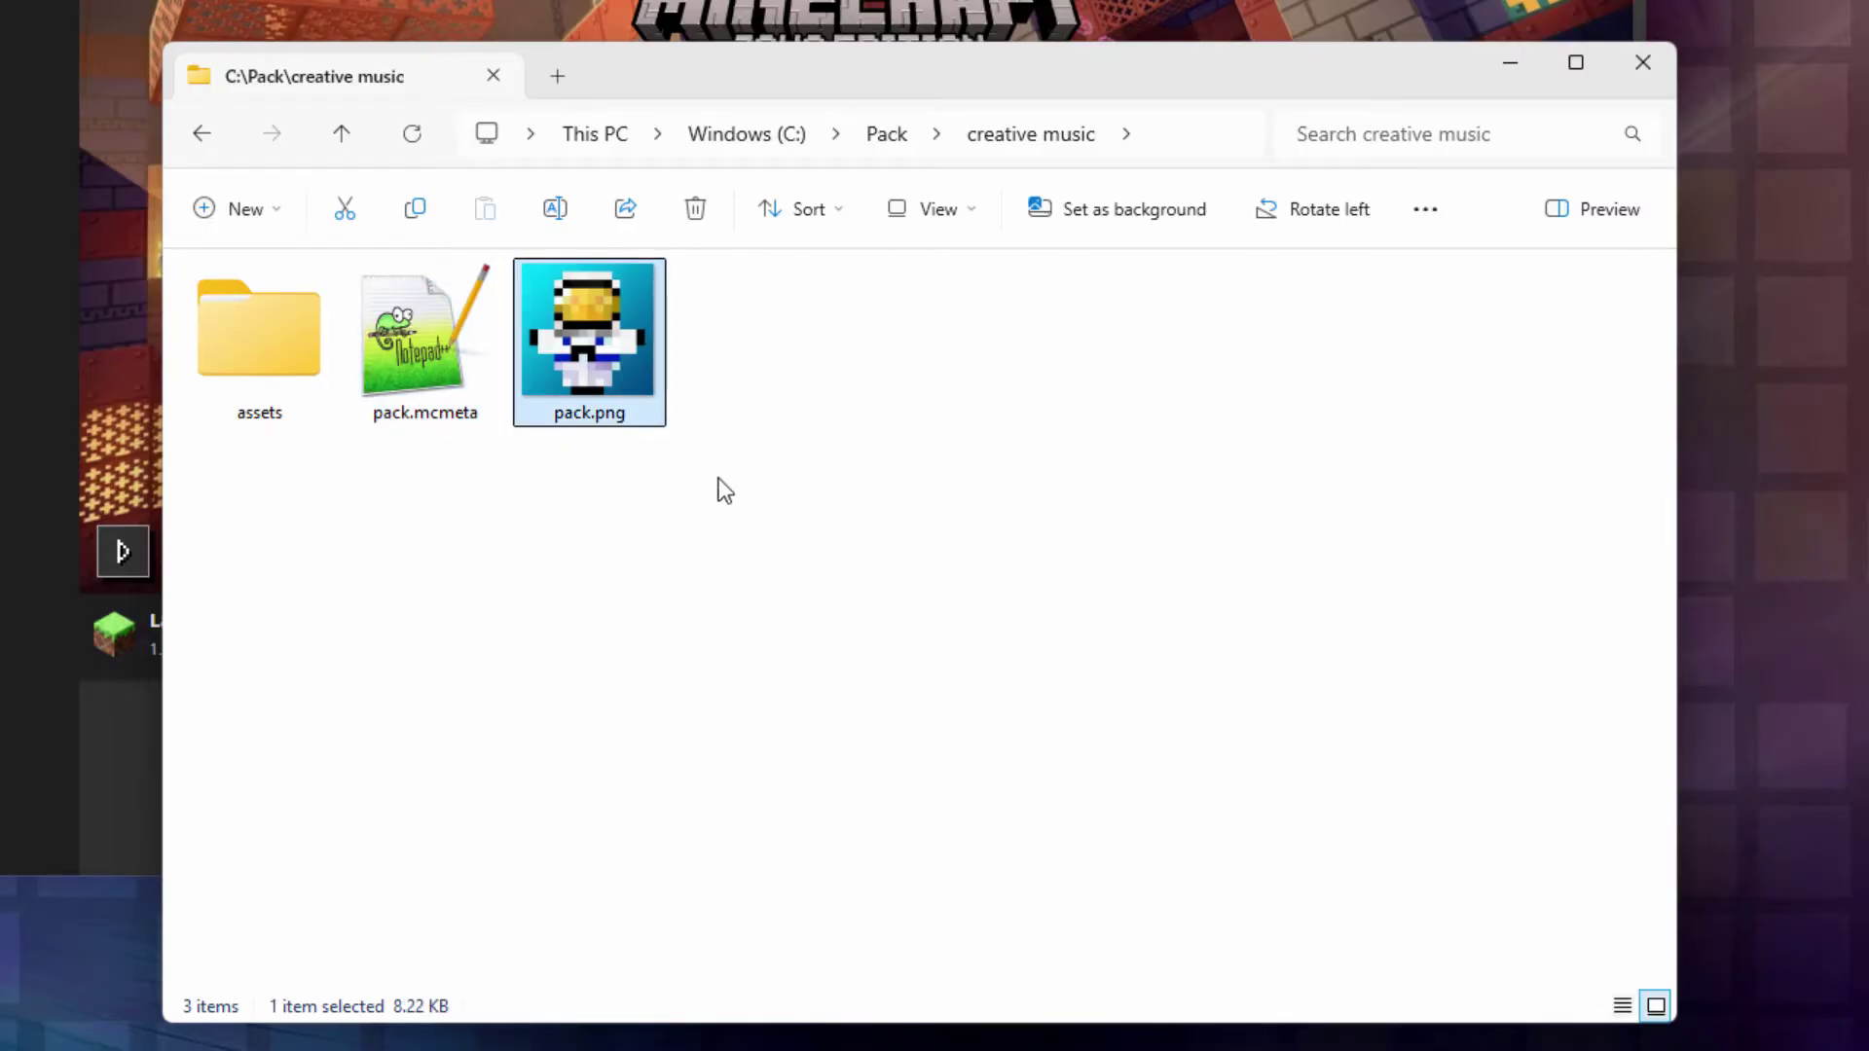
click(907, 137)
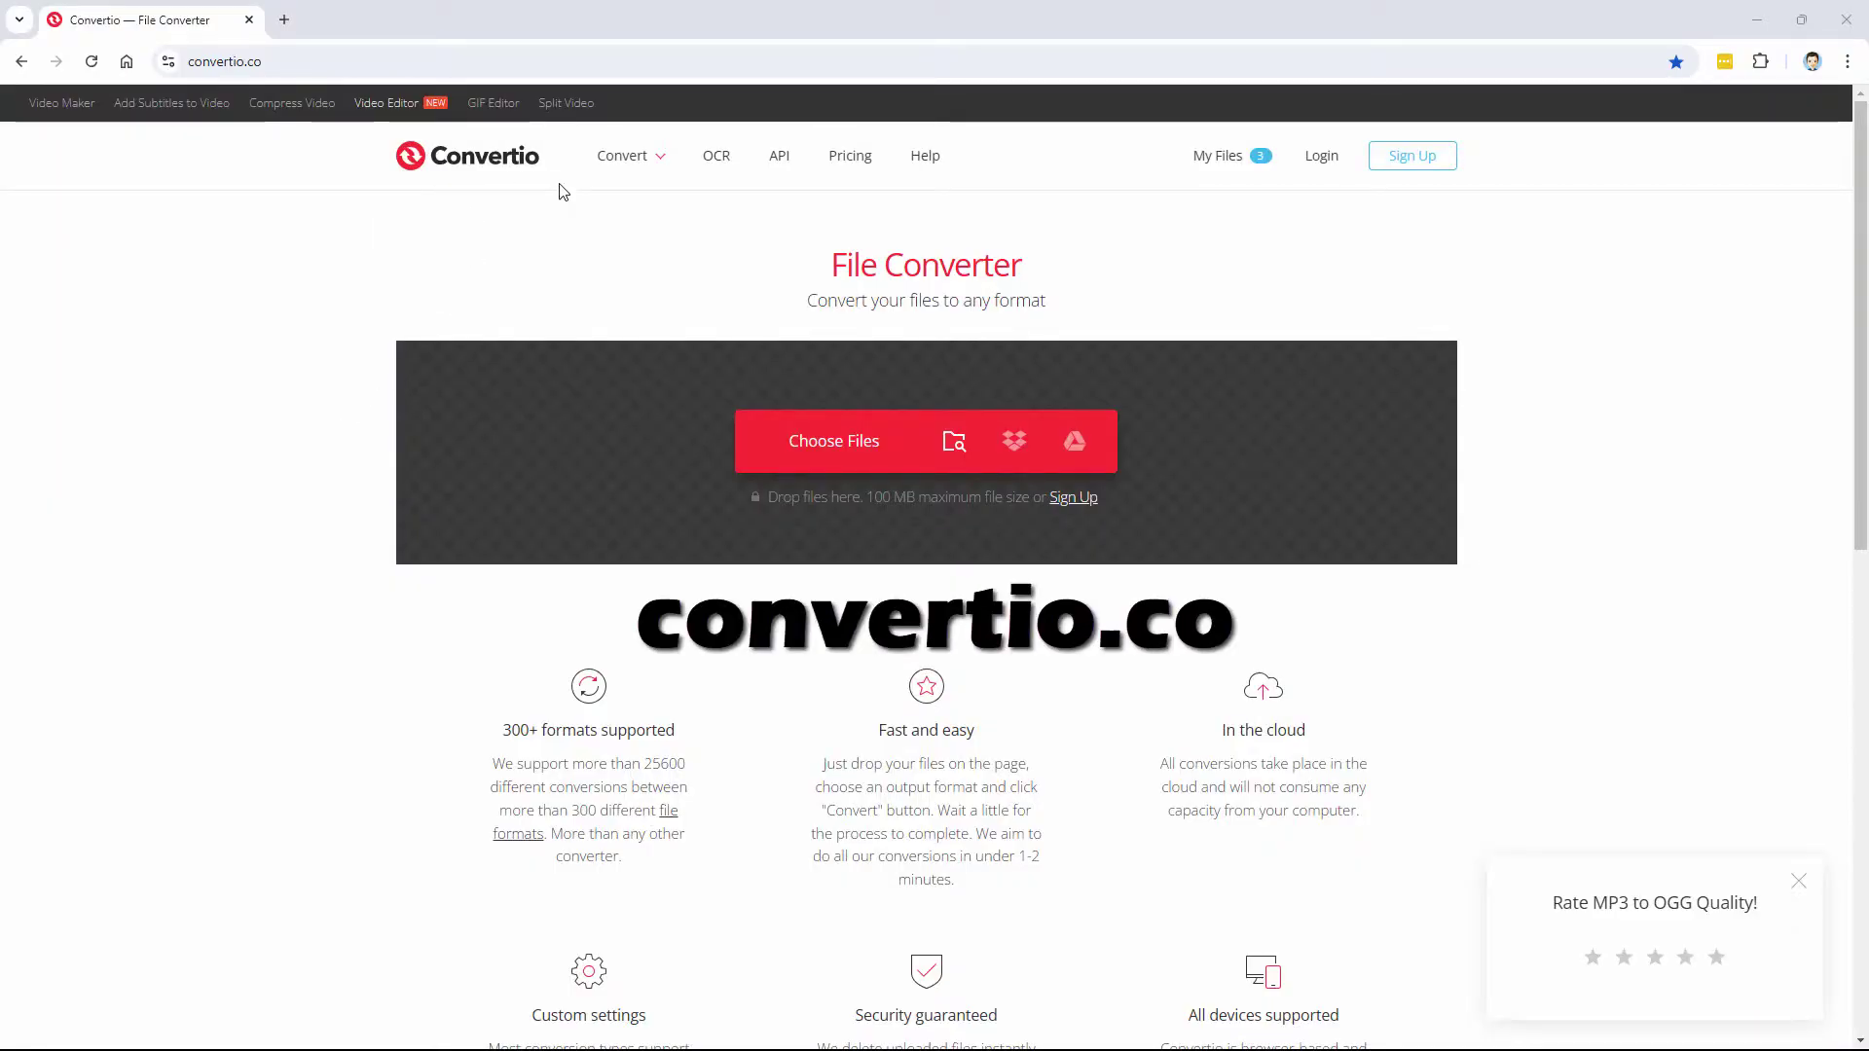
- Upload Jazz In Paris.mp3 from C:\Pack to Convertio and choose OGG as the output
click(847, 454)
click(721, 407)
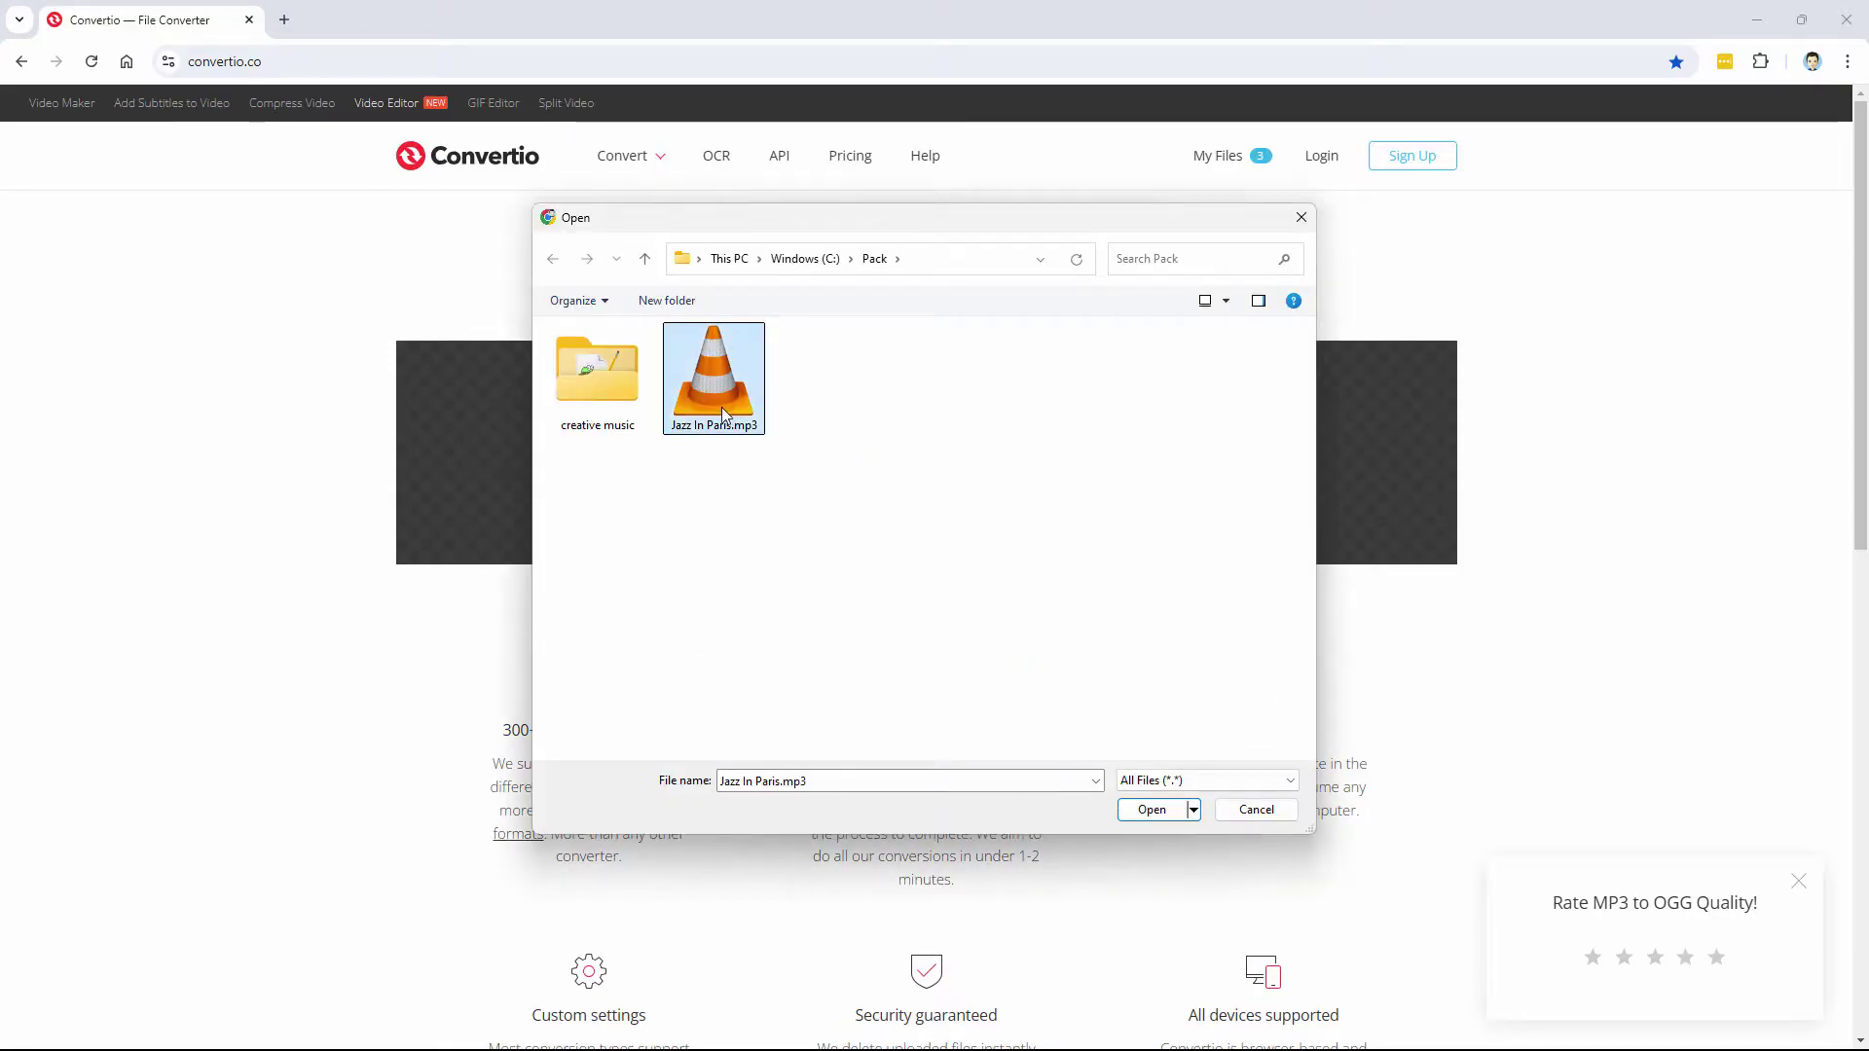
click(1149, 810)
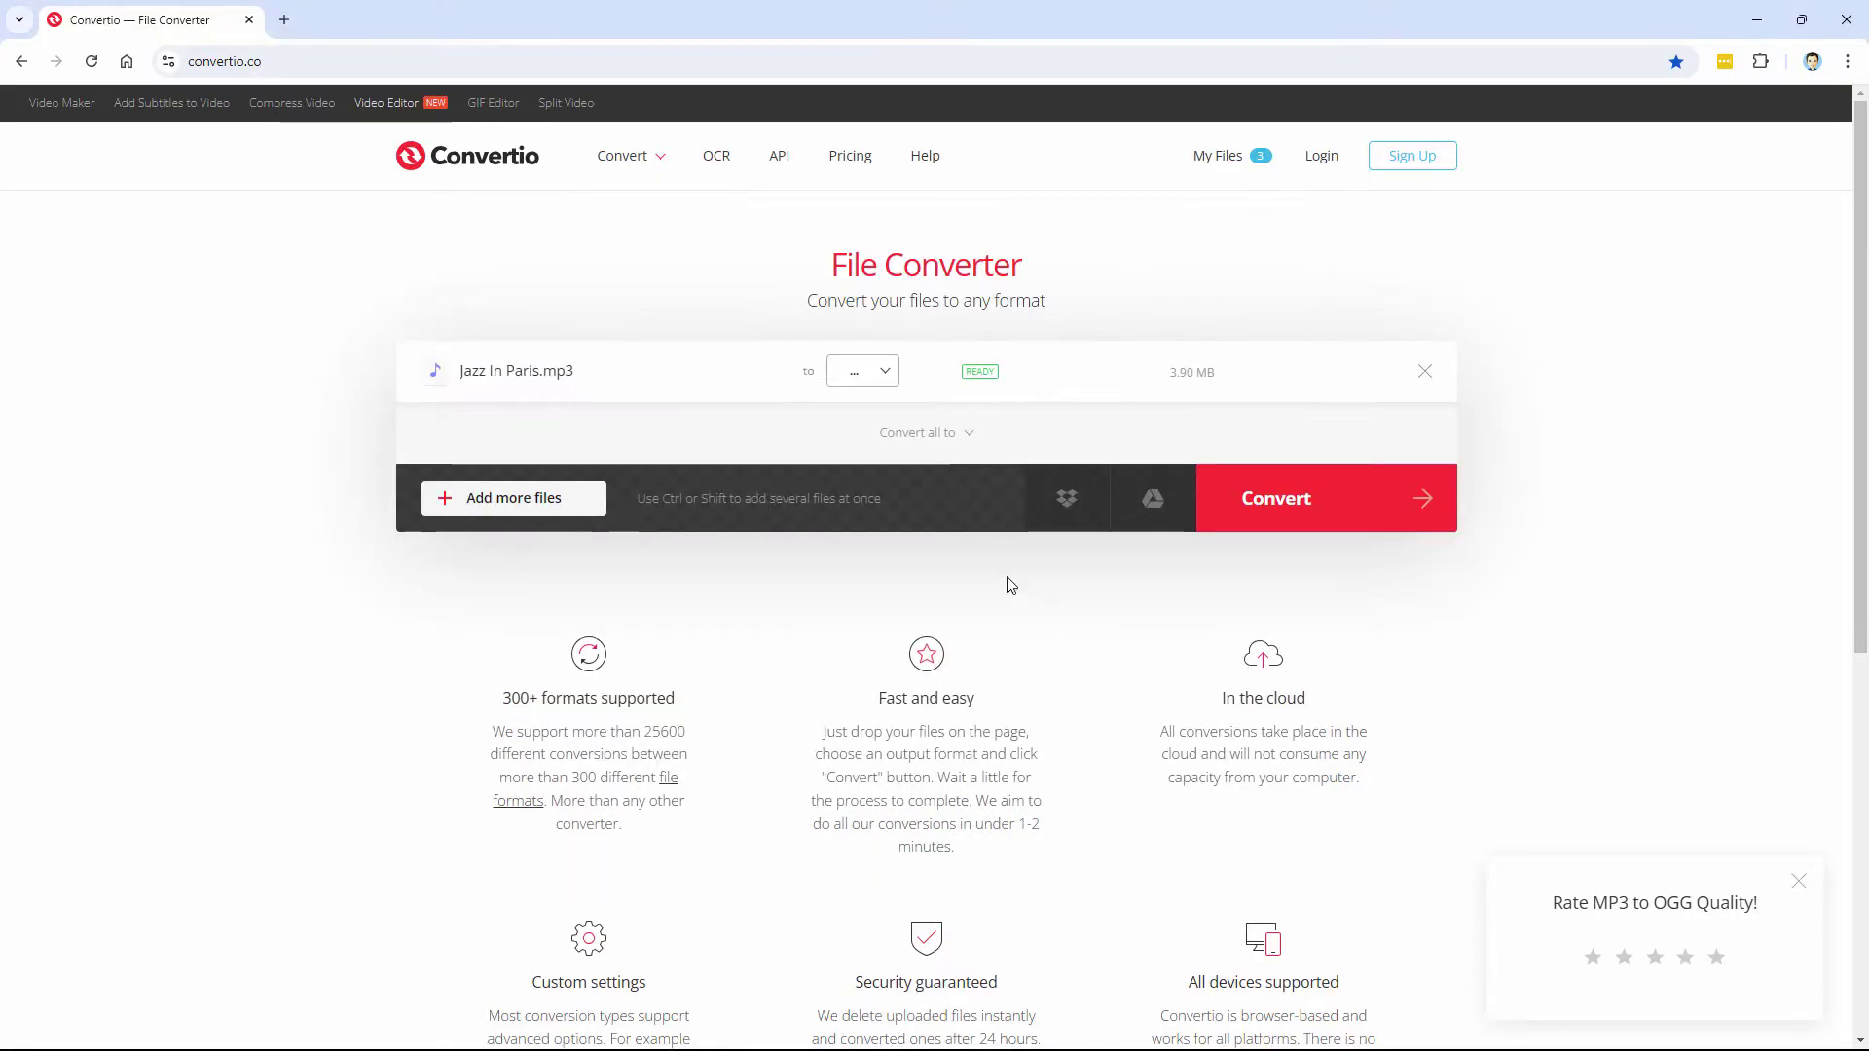
click(857, 380)
click(964, 488)
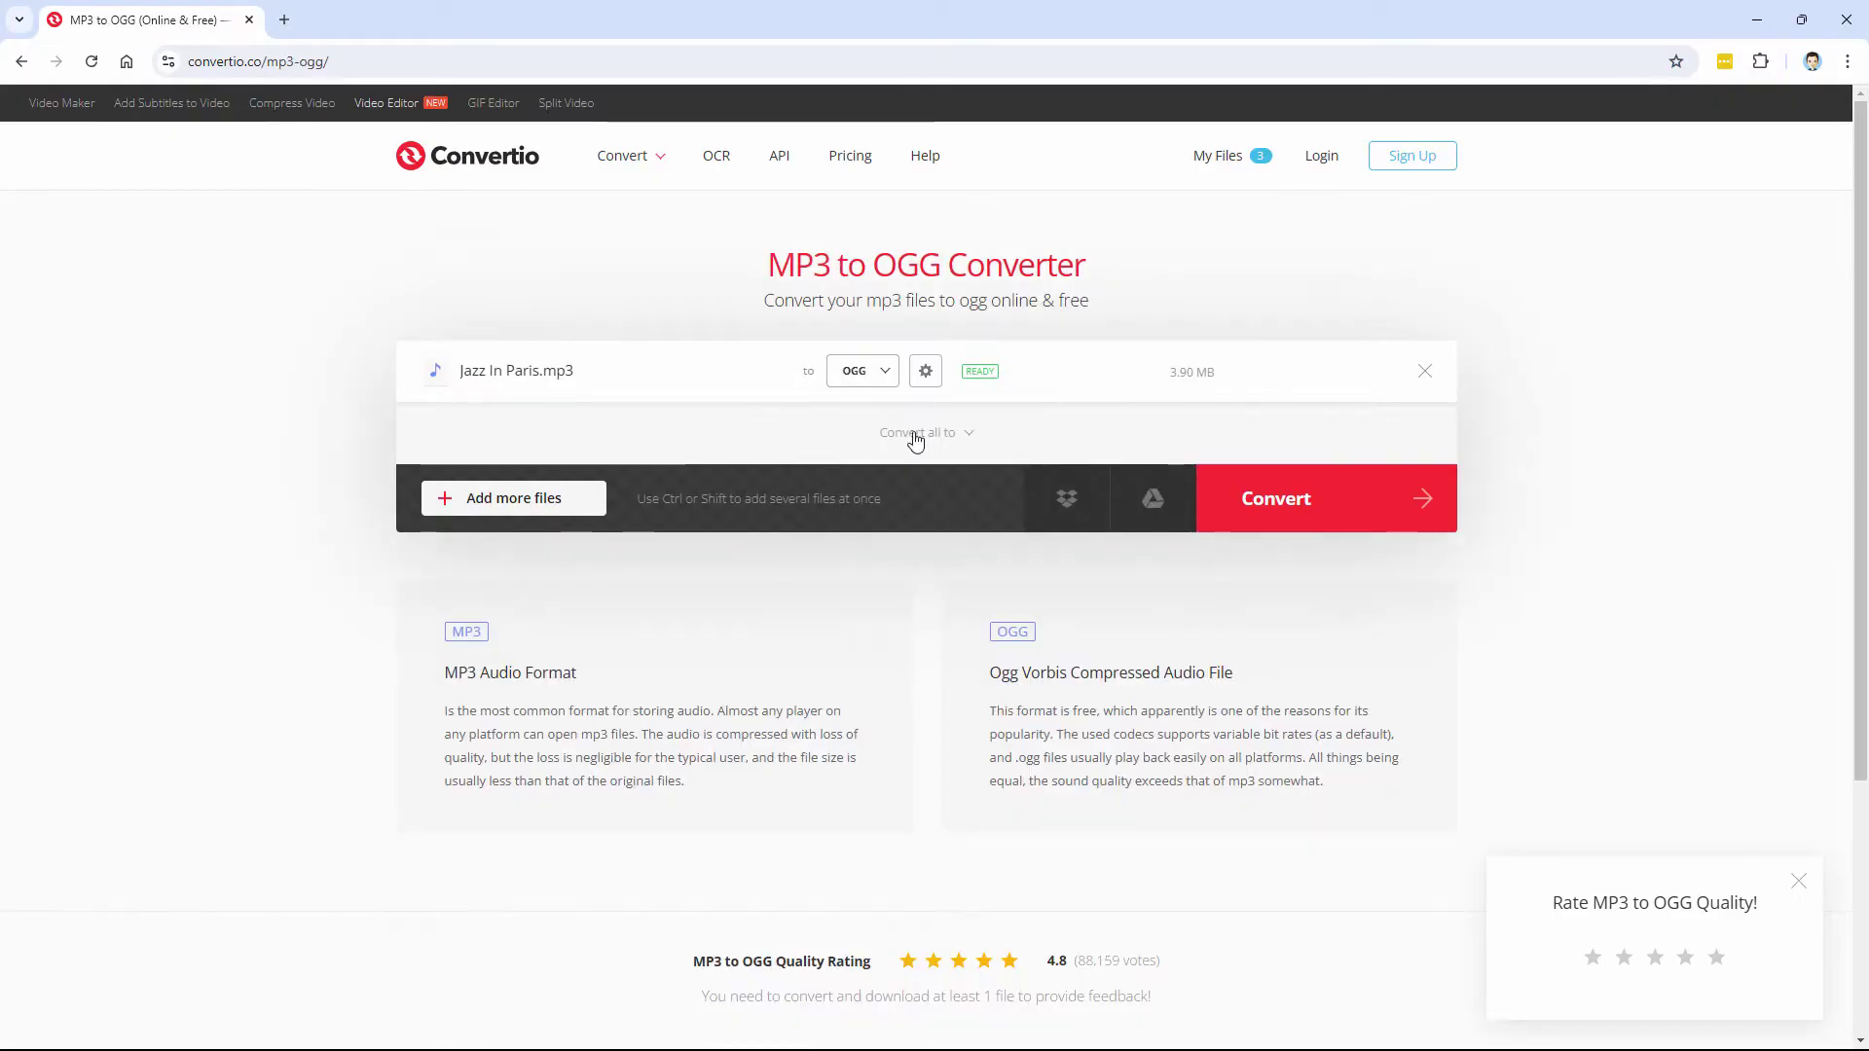
- Set Convertio's OGG quality to Lowest and frequency to 48000 Hz, then start converting
click(935, 375)
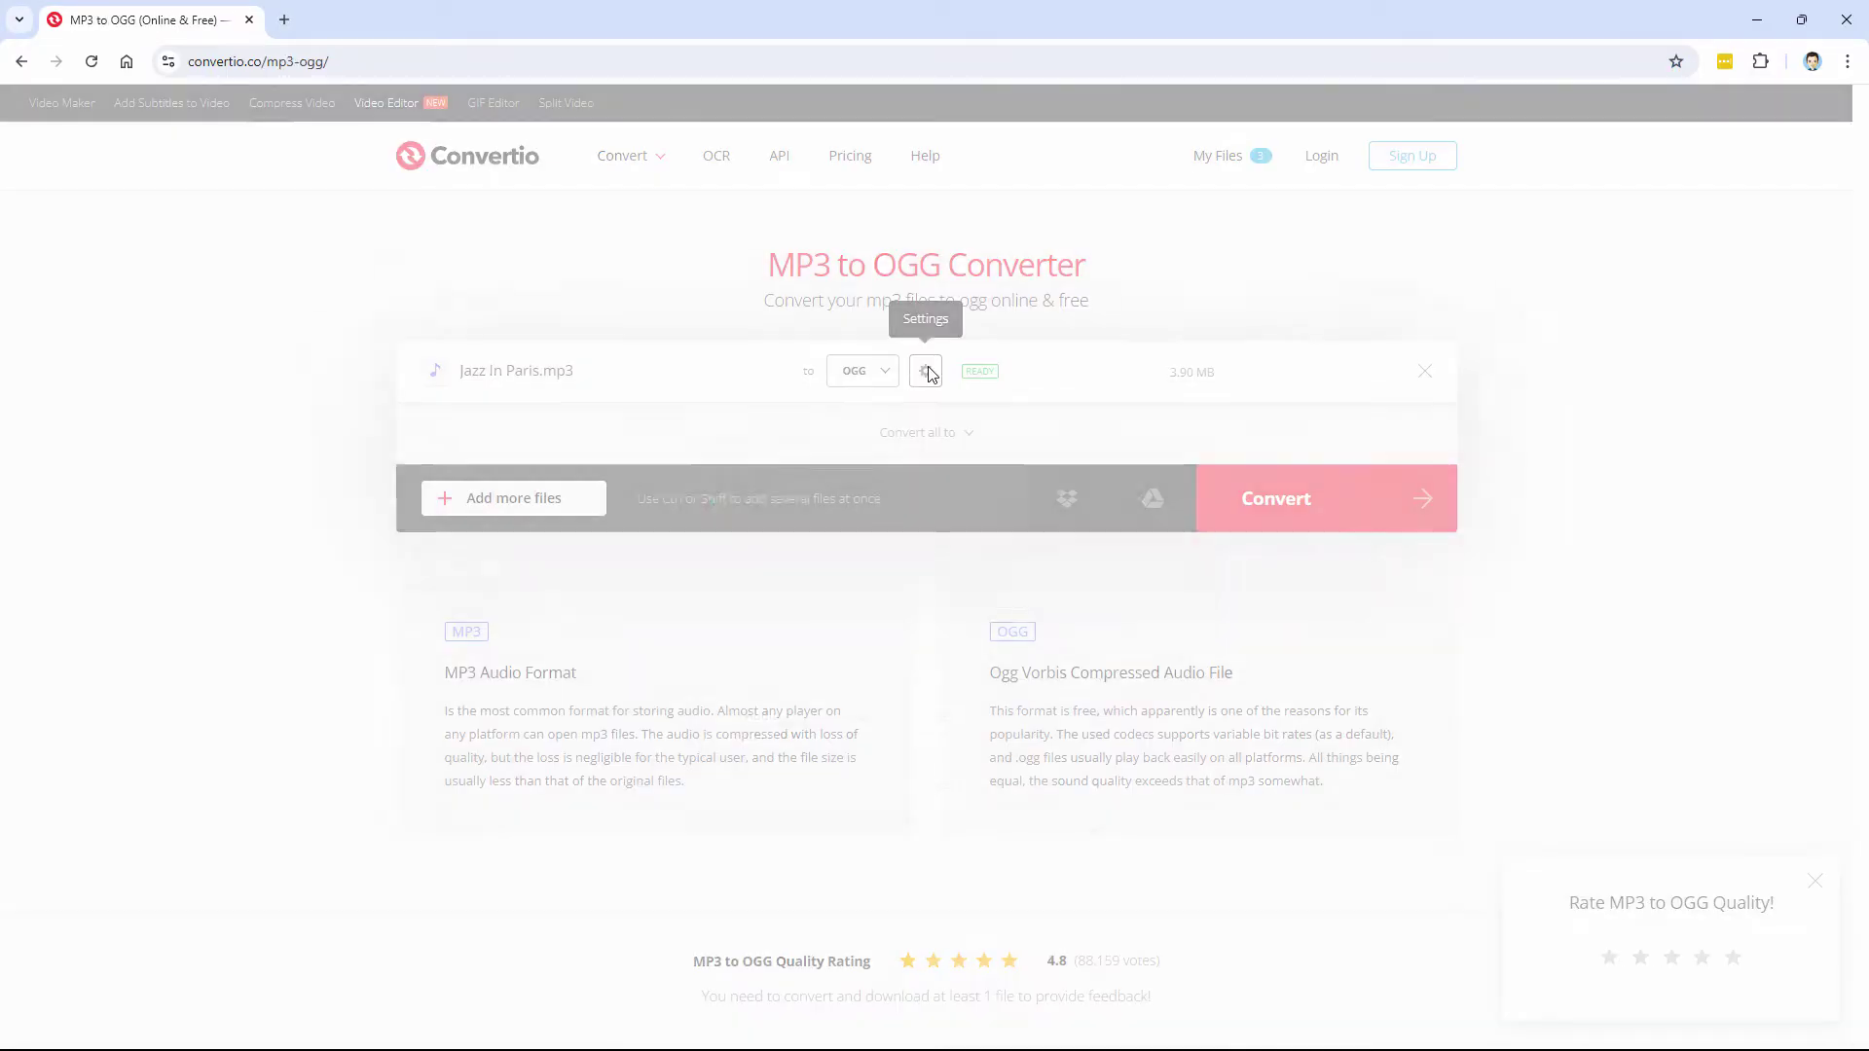
click(925, 530)
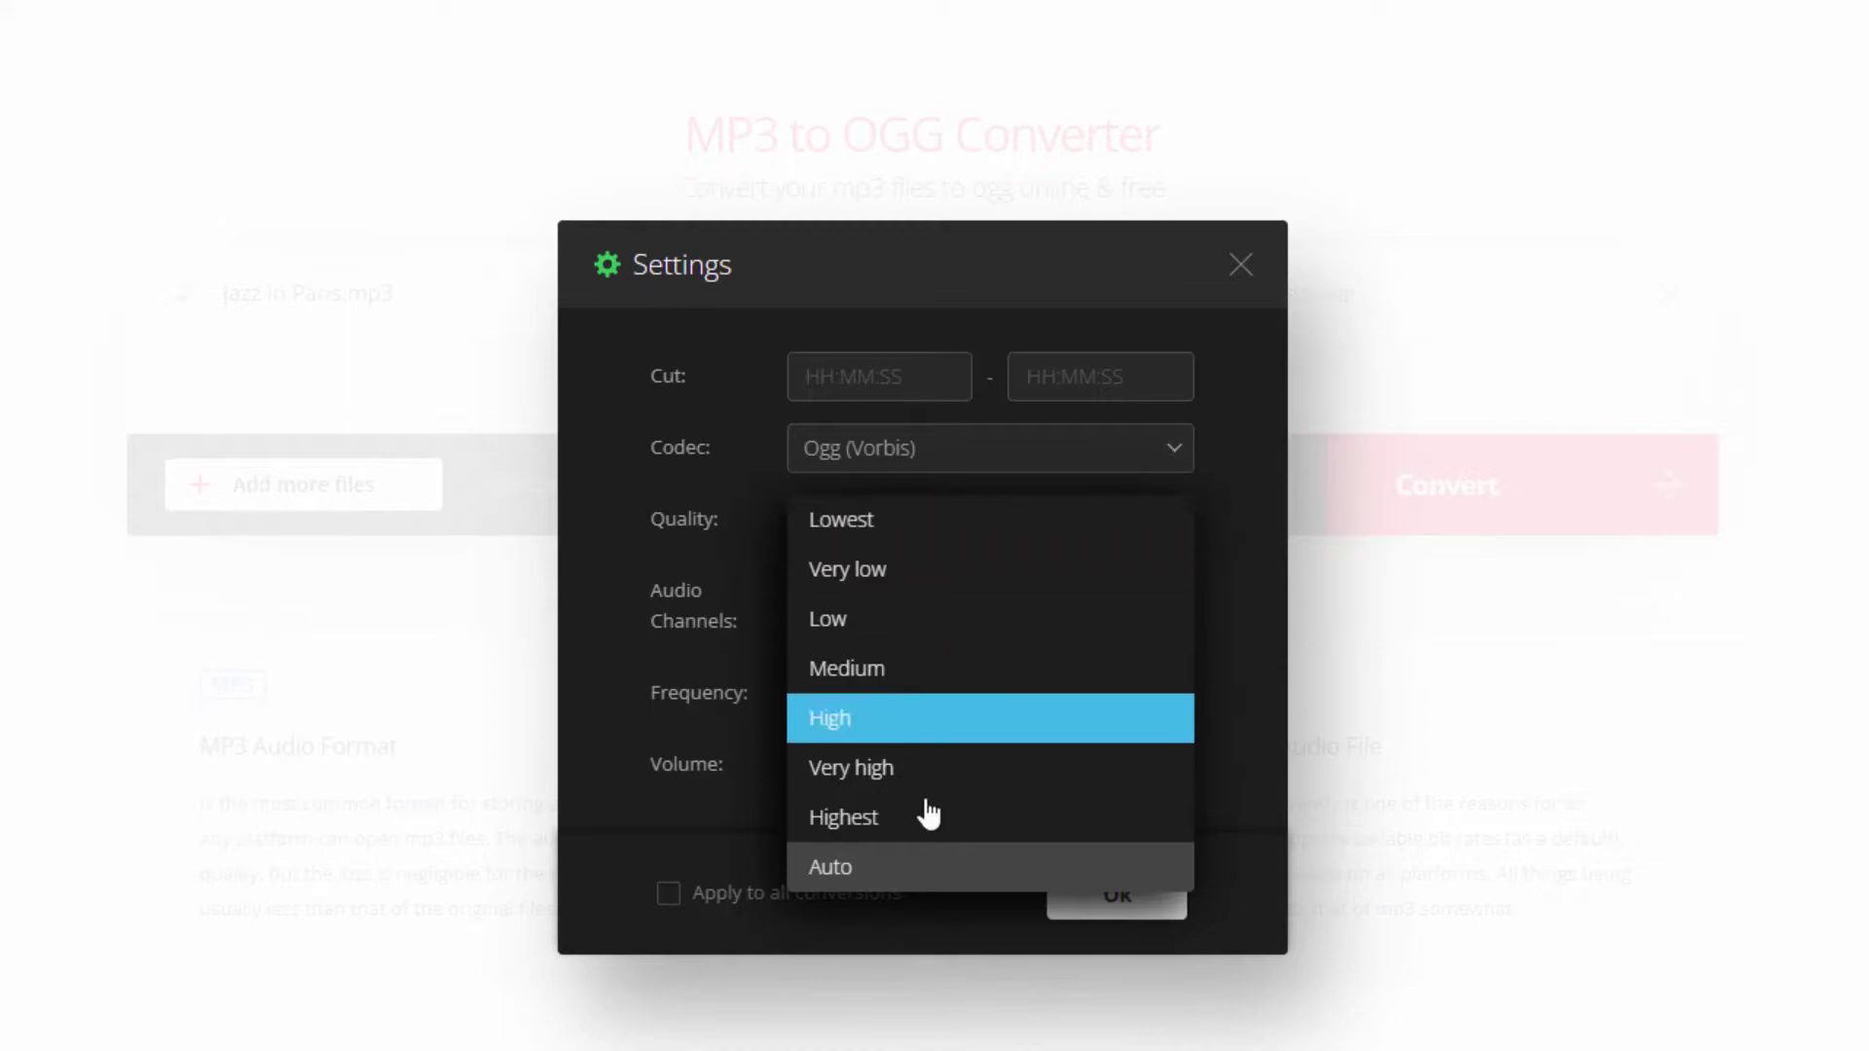
click(881, 861)
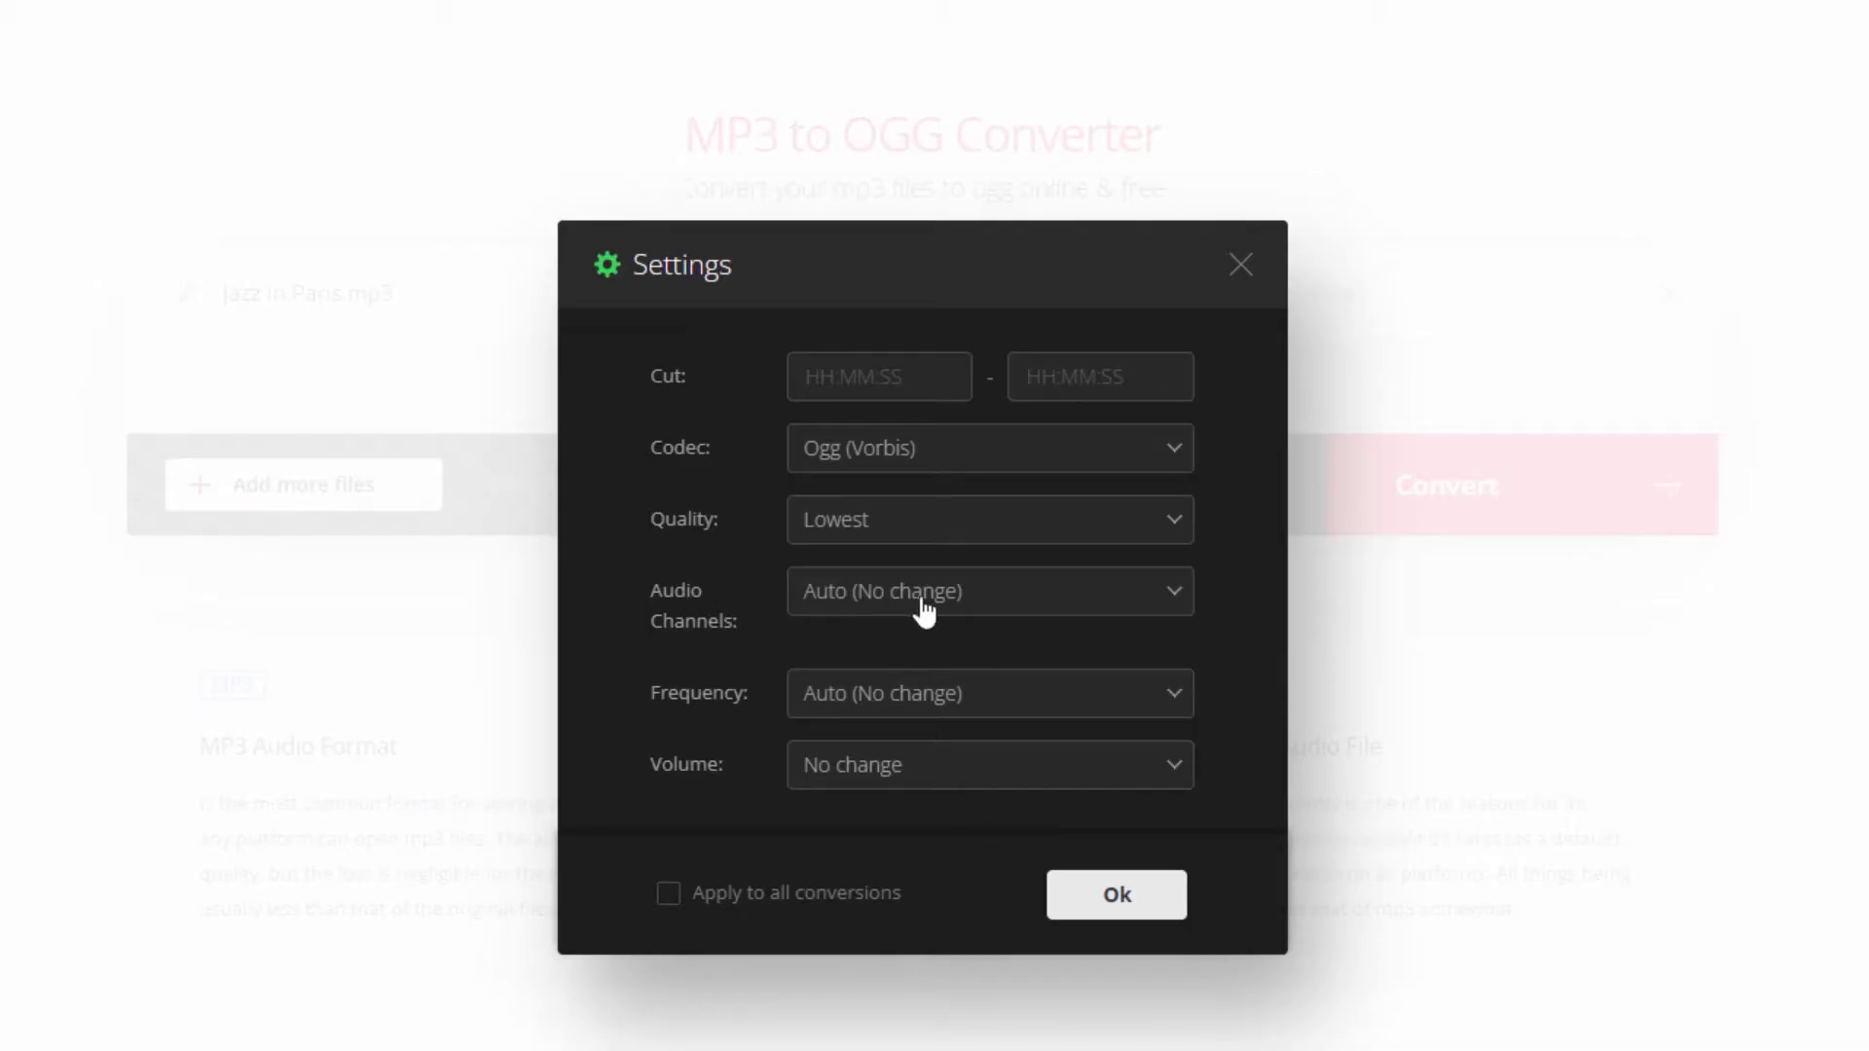
click(914, 701)
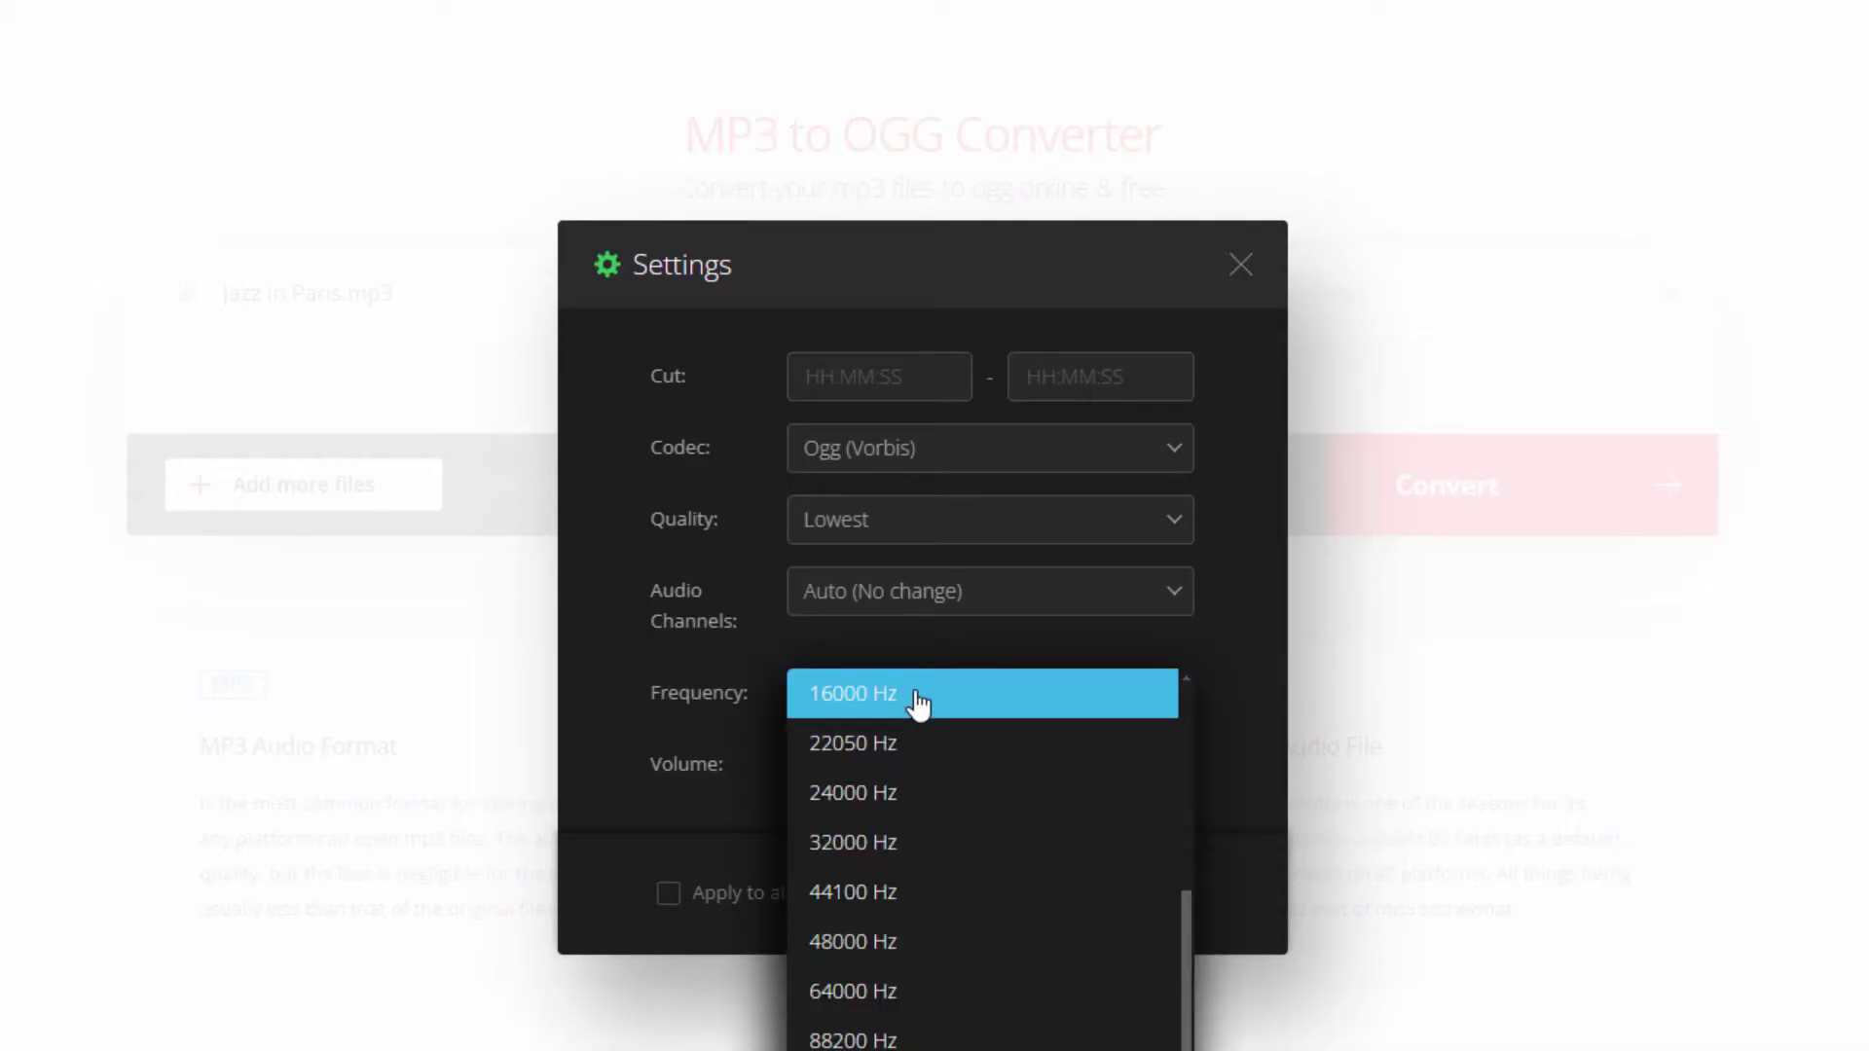
scroll(914, 702, down, 4)
click(915, 709)
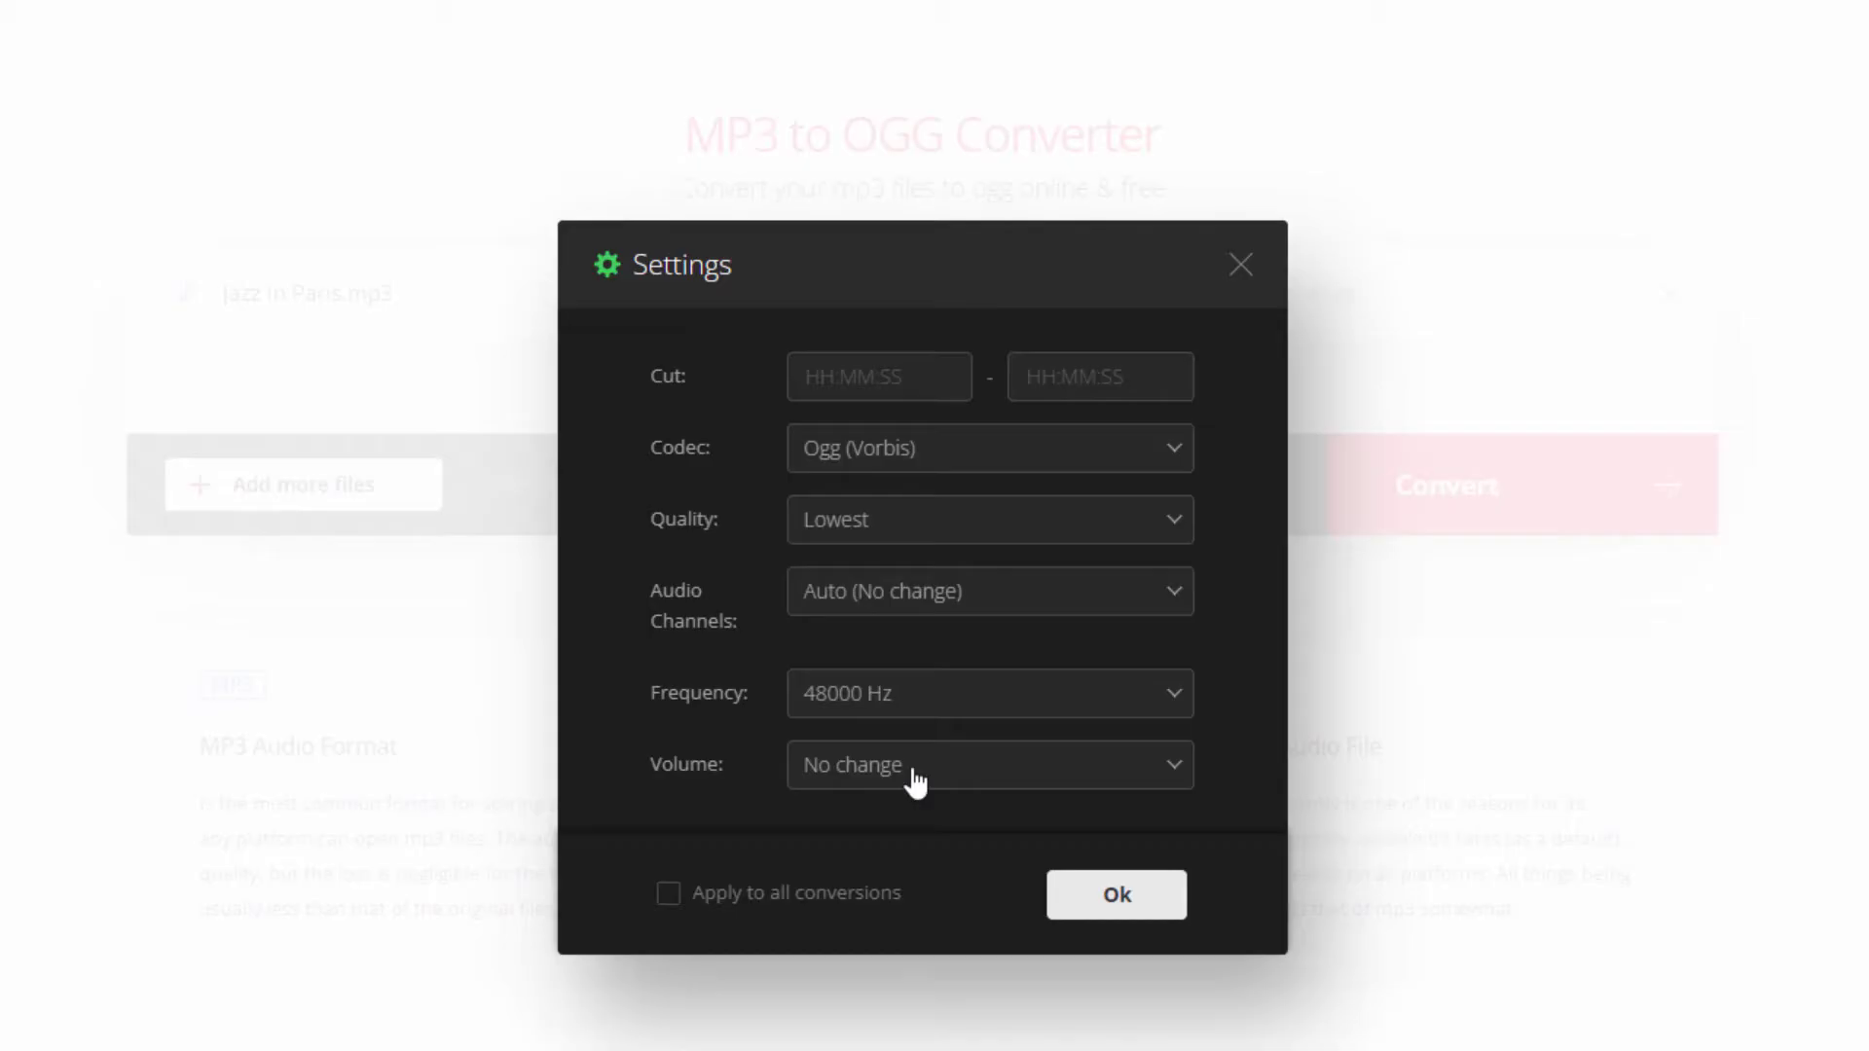
click(1117, 896)
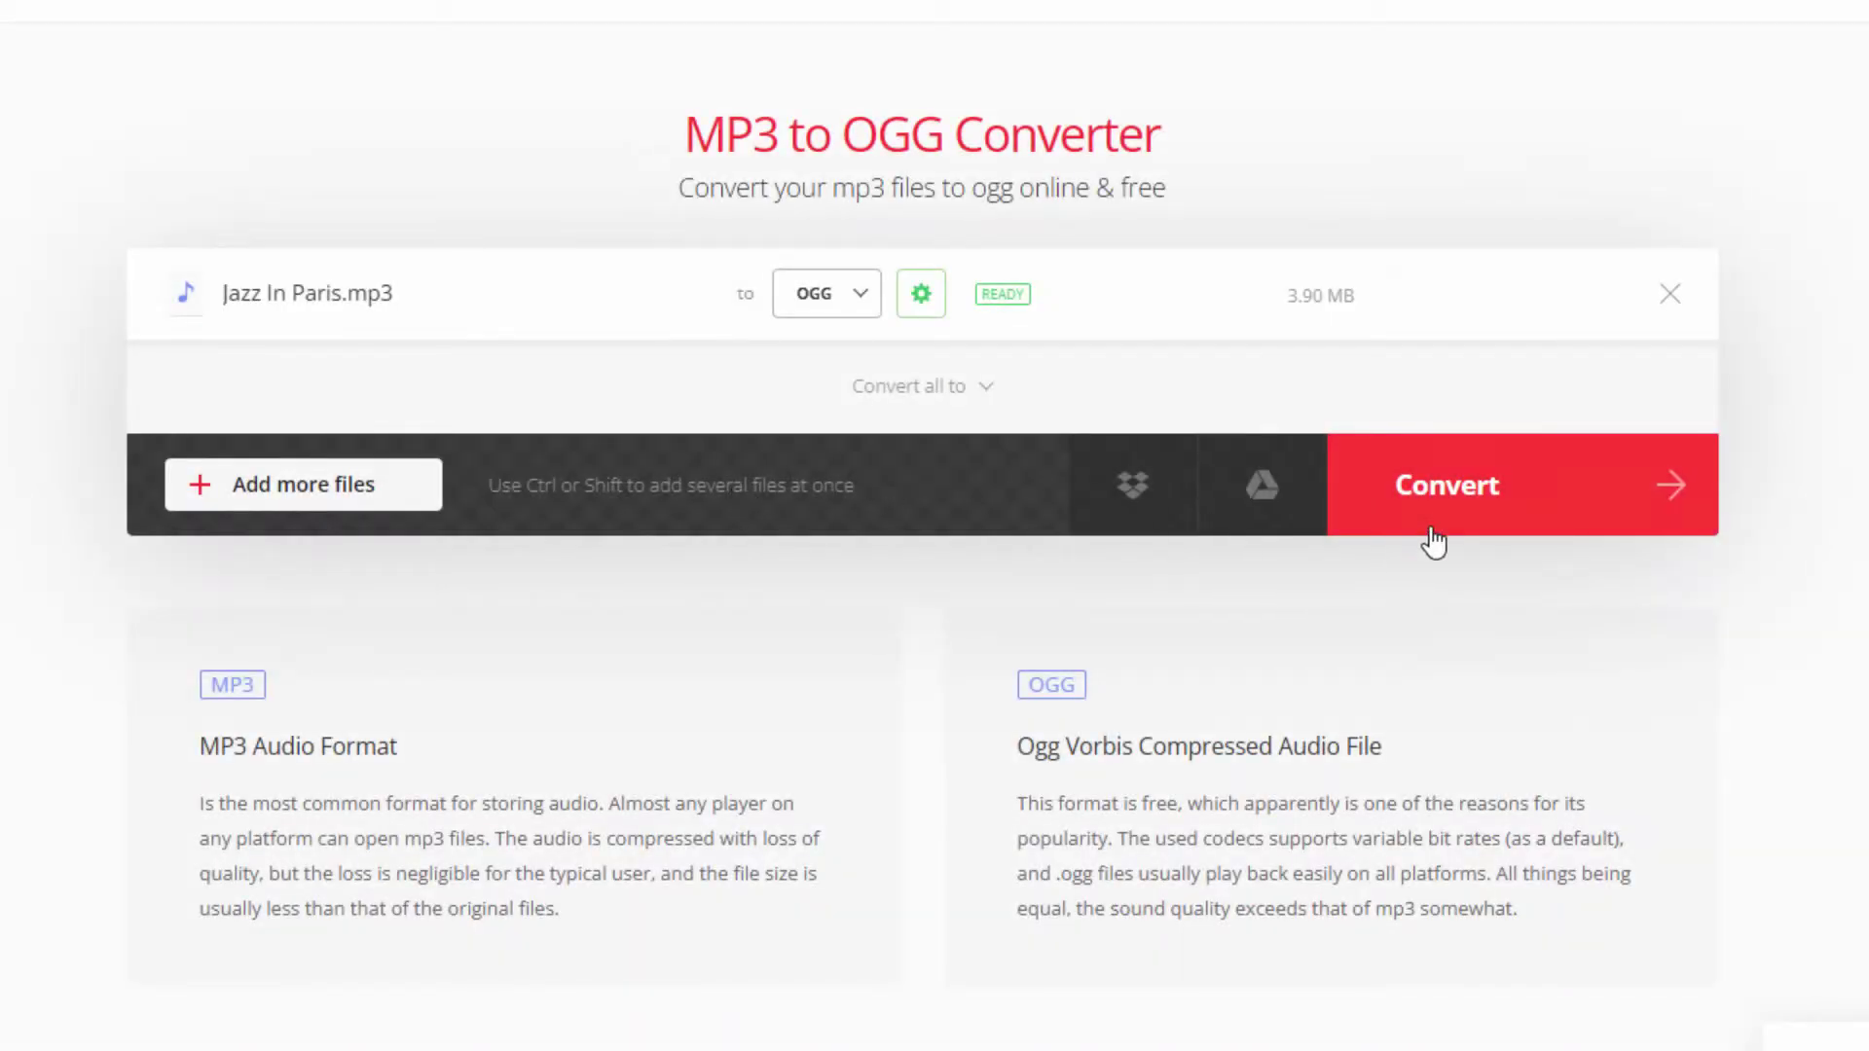
click(1444, 493)
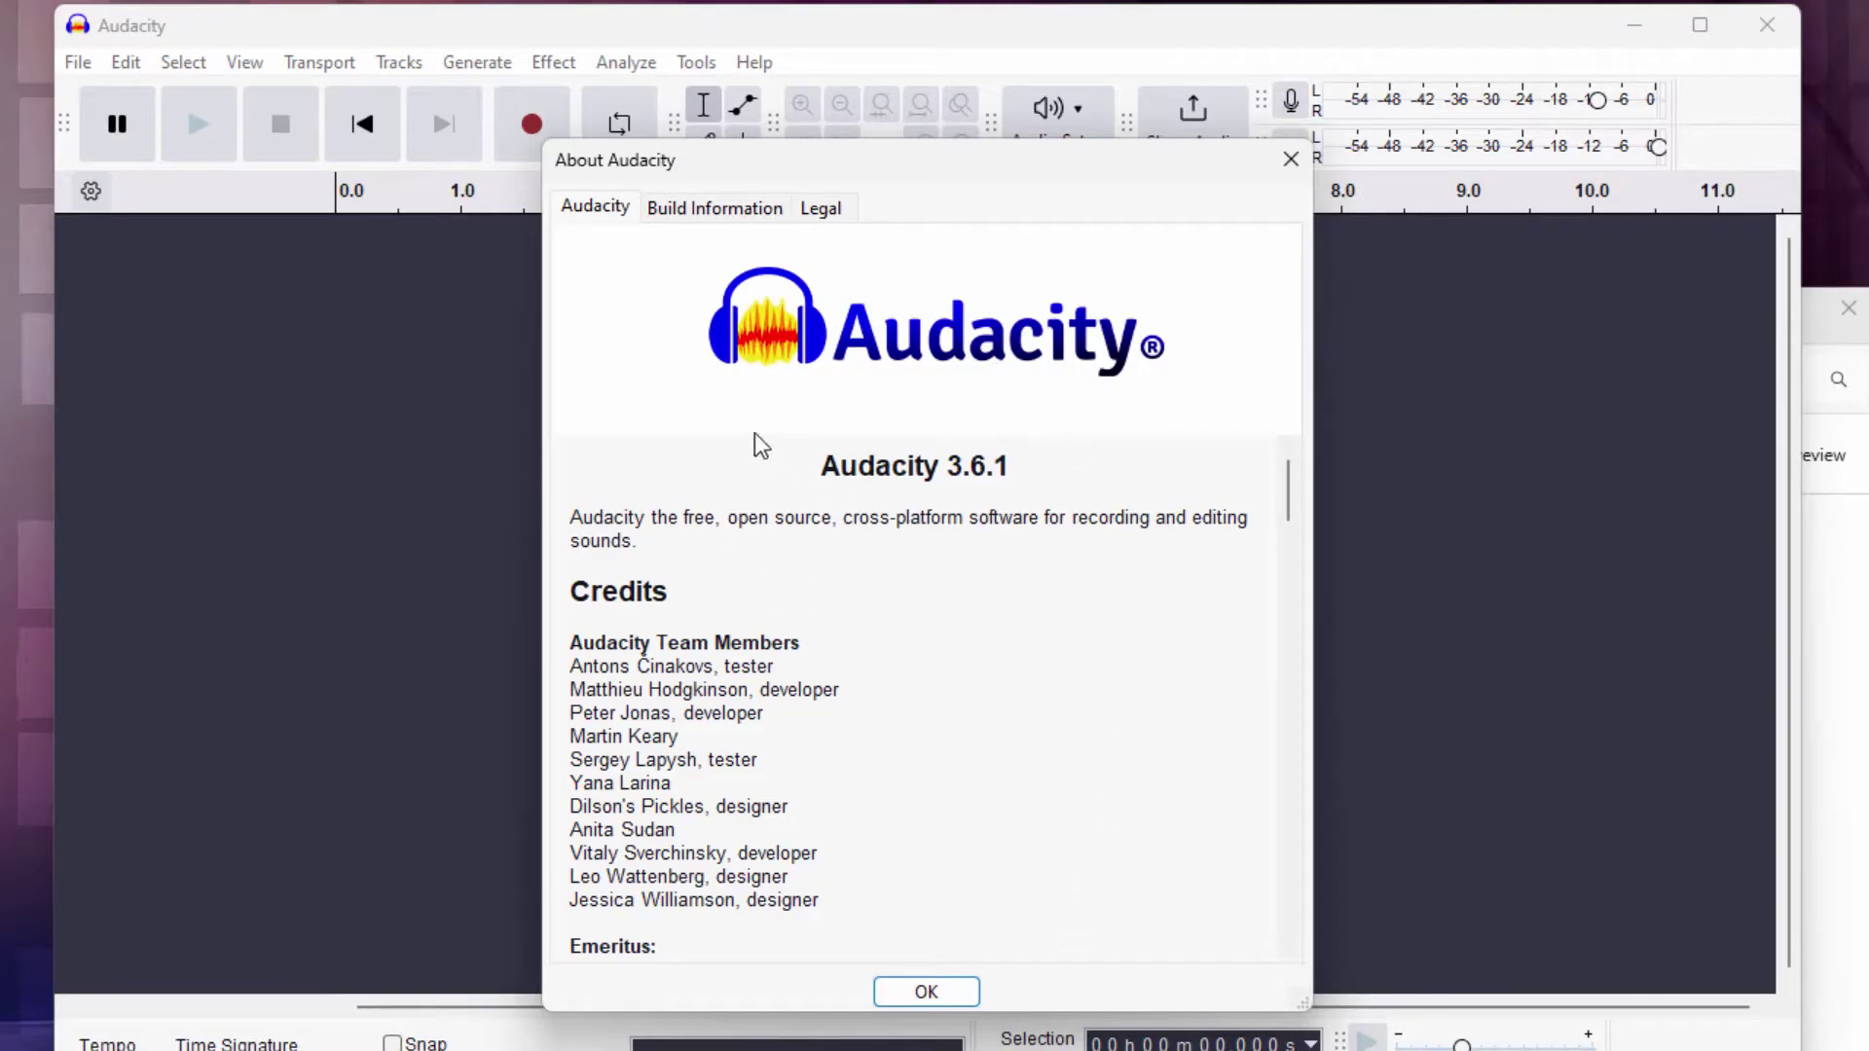
- Close the About window and drag Jazz In Paris.mp3 from the Pack folder into Audacity
click(917, 994)
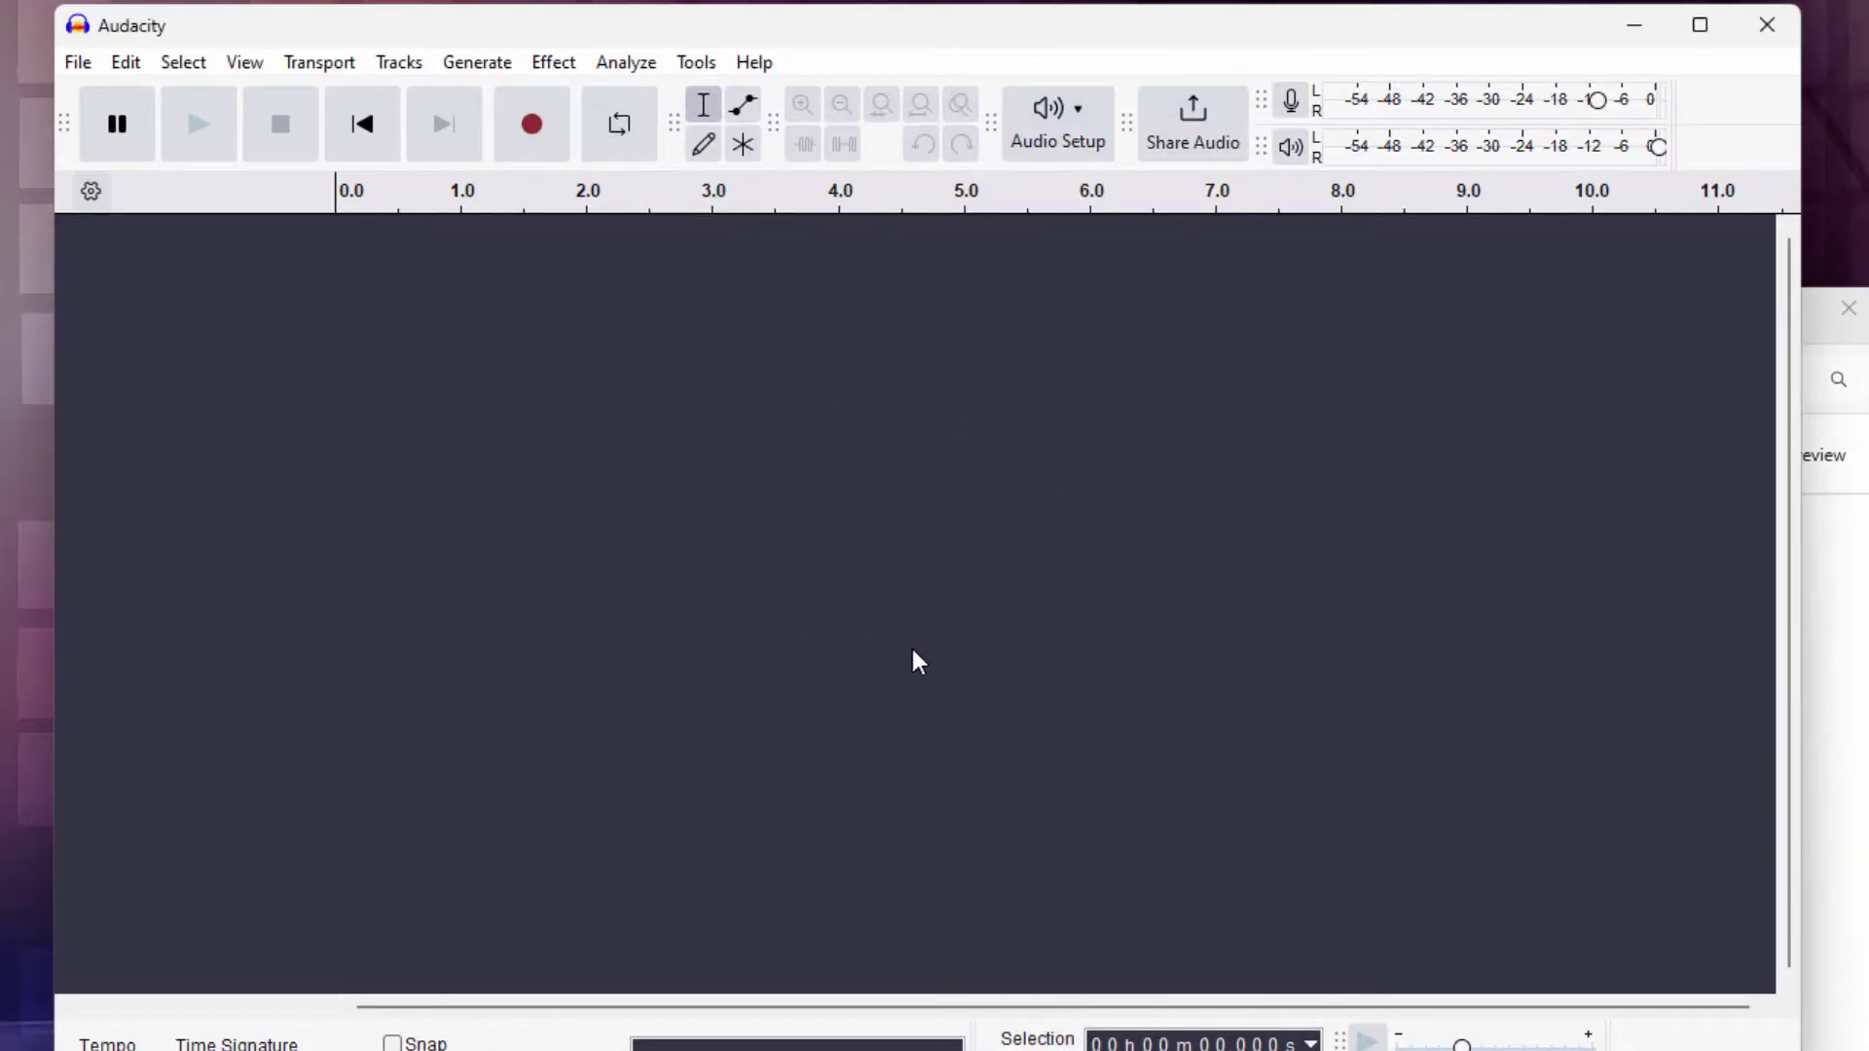
key(alt+Tab)
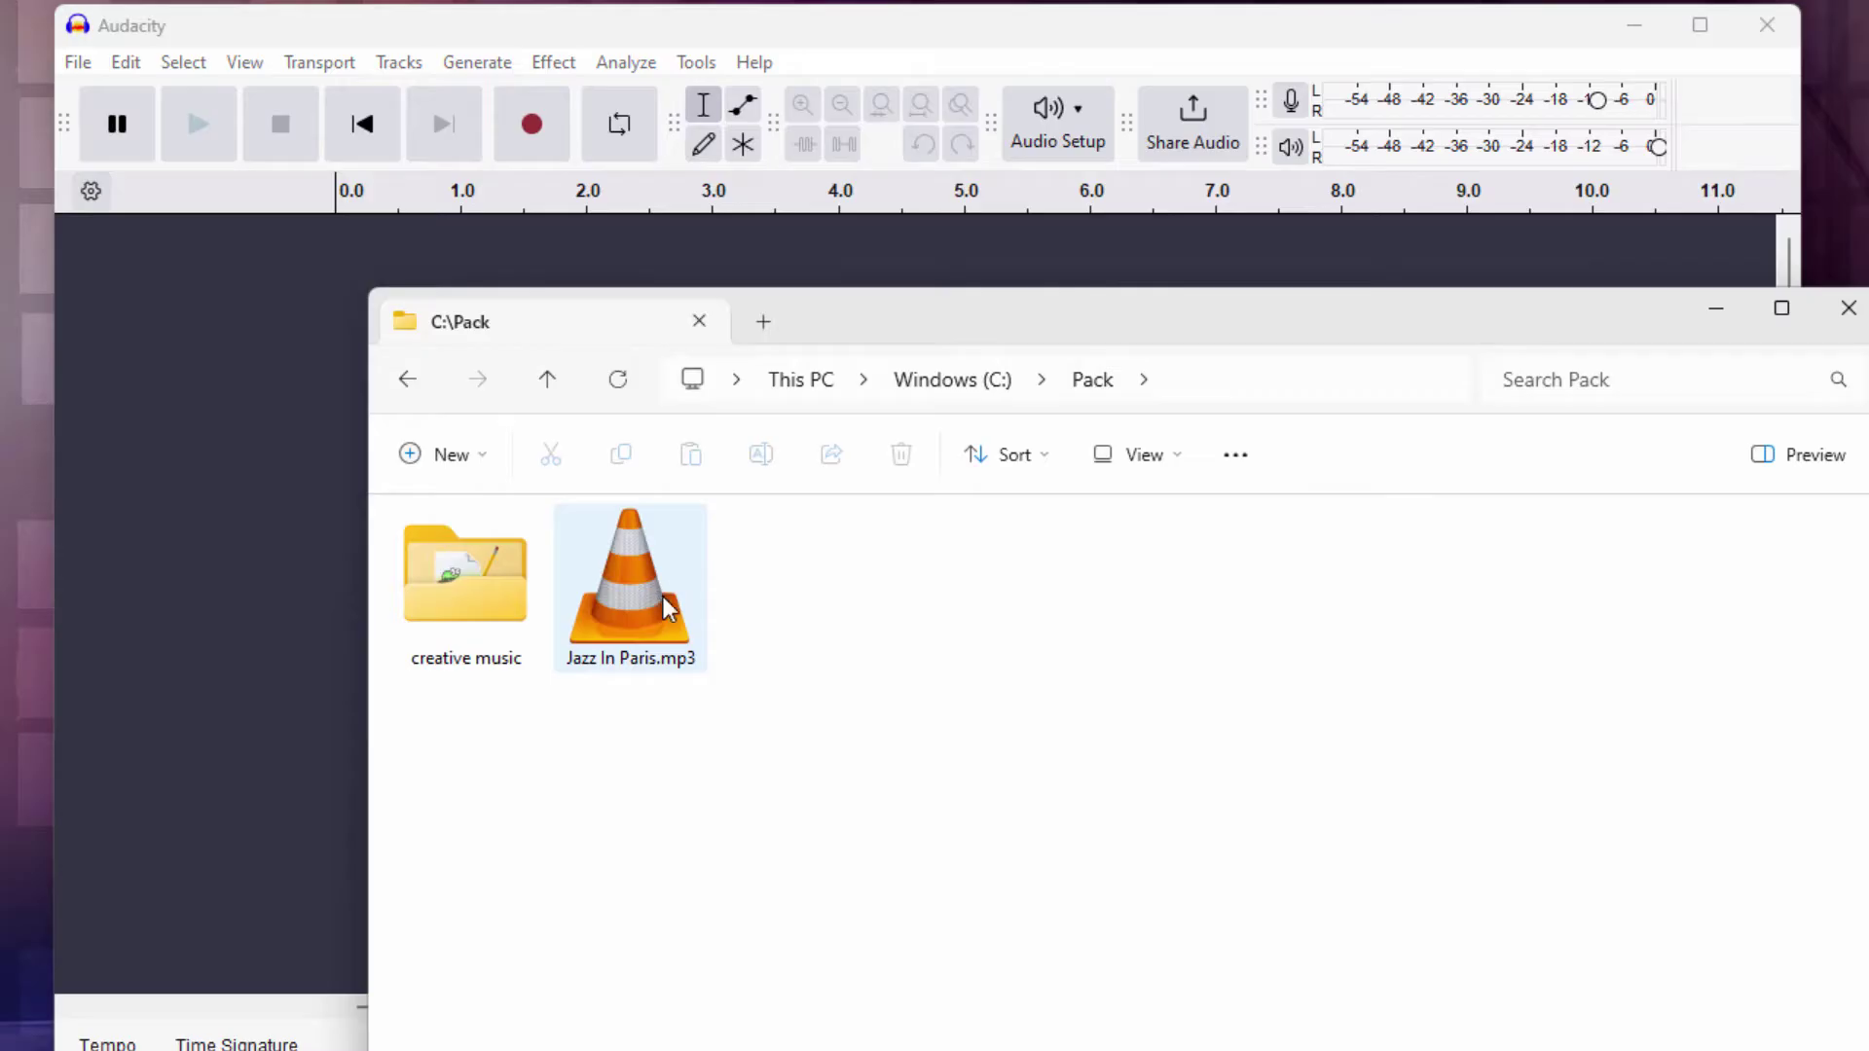
drag(660, 612, 195, 449)
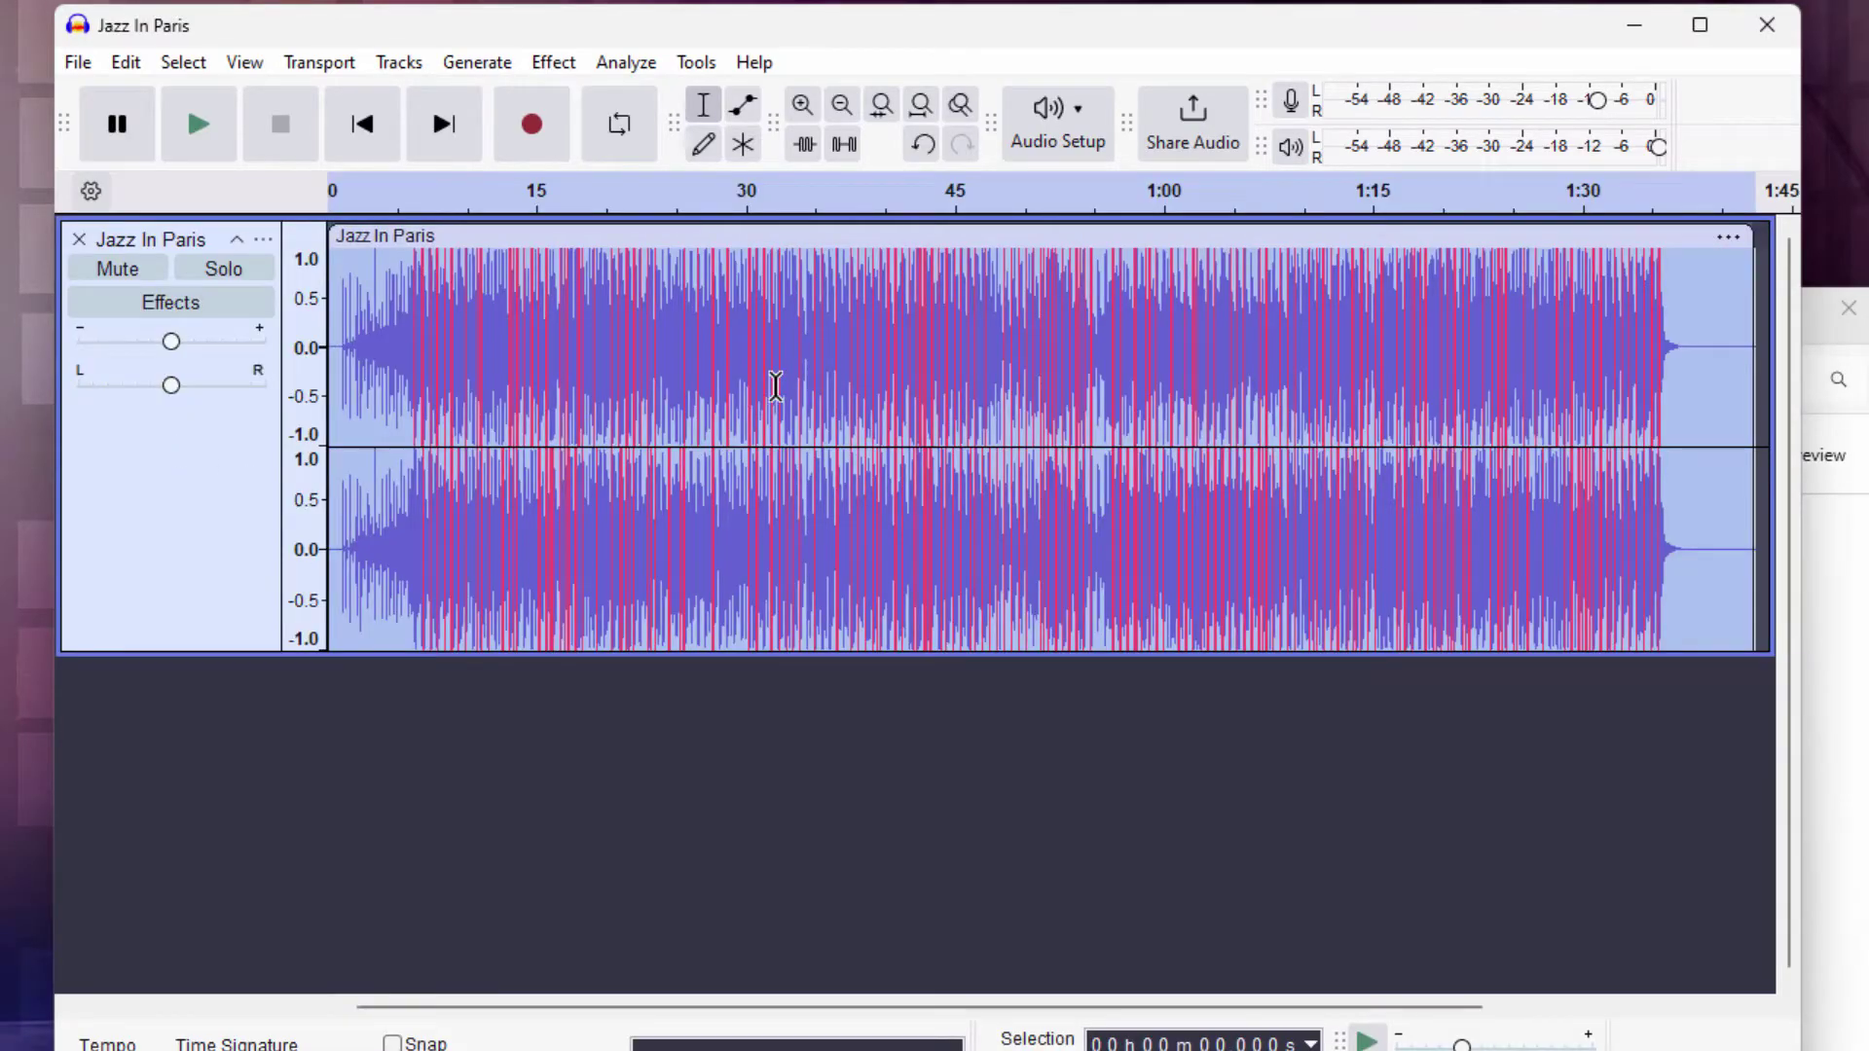
click(81, 65)
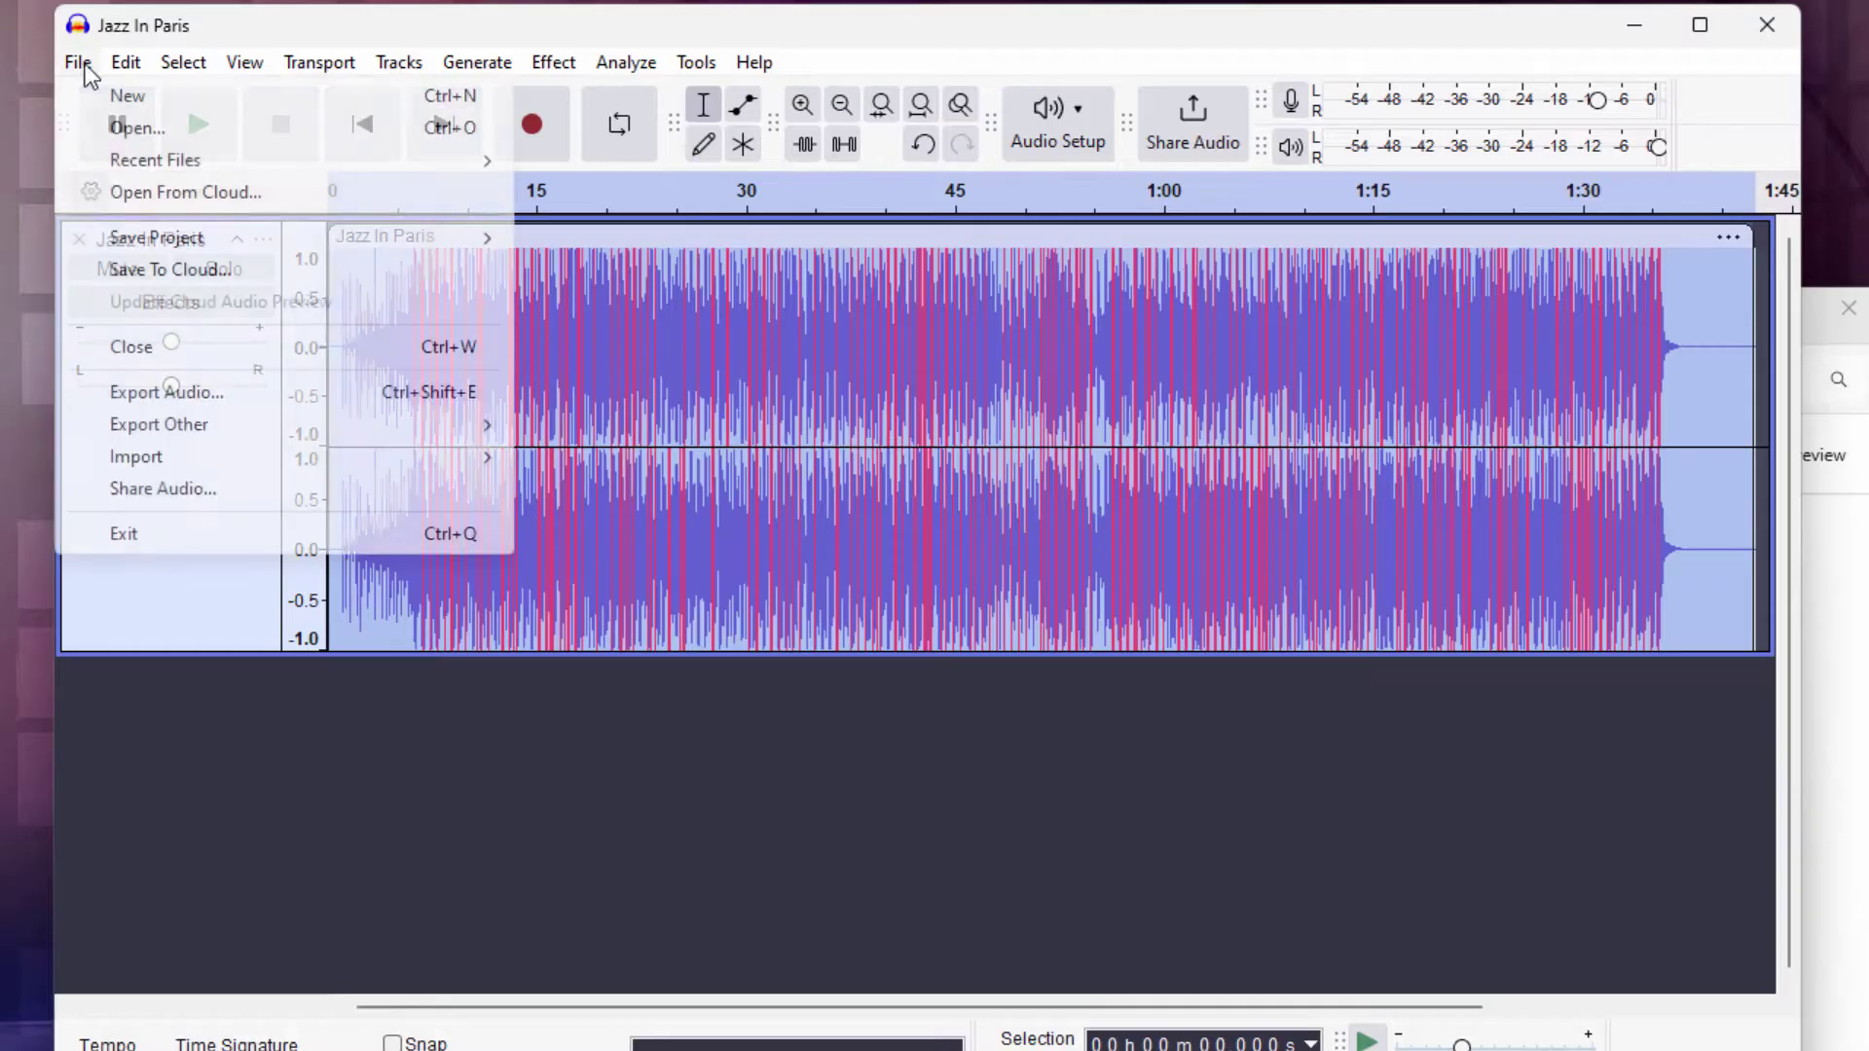
- Export the Jazz In Paris track as Ogg Vorbis at 48000 Hz into C:\Pack
click(192, 399)
click(748, 326)
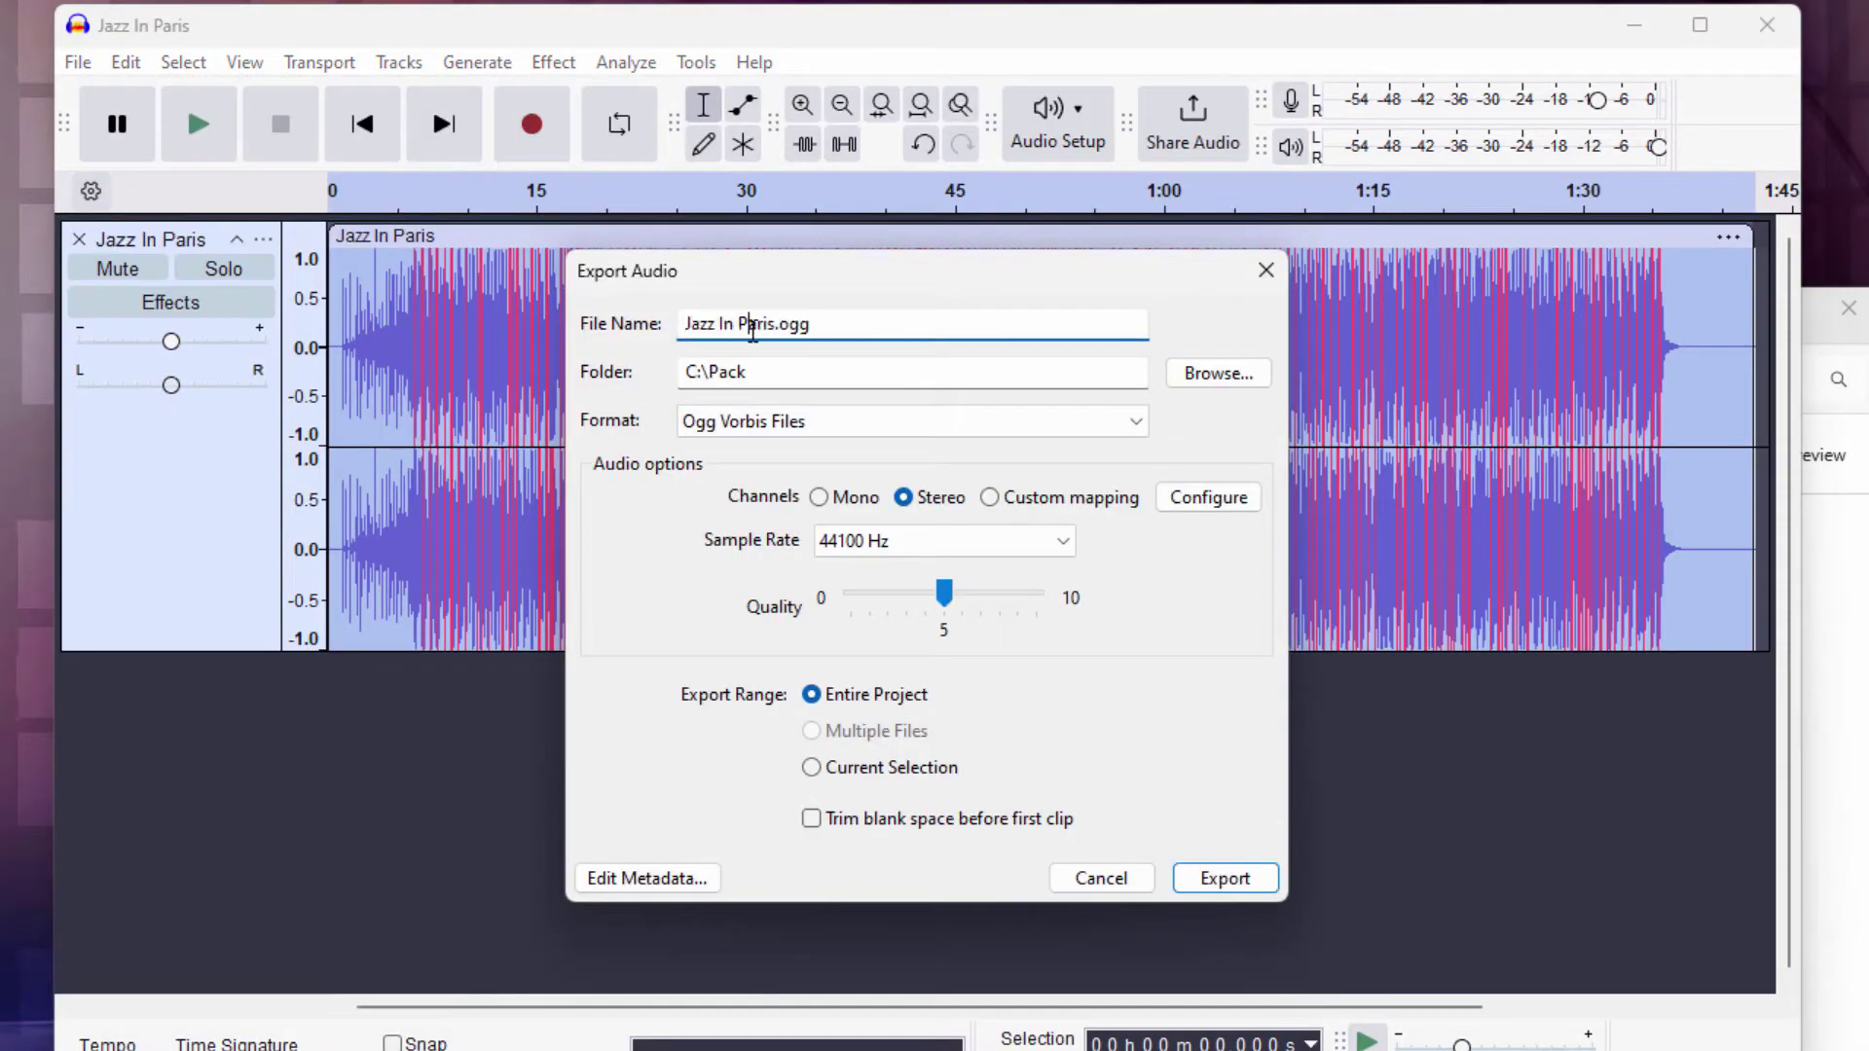
click(766, 425)
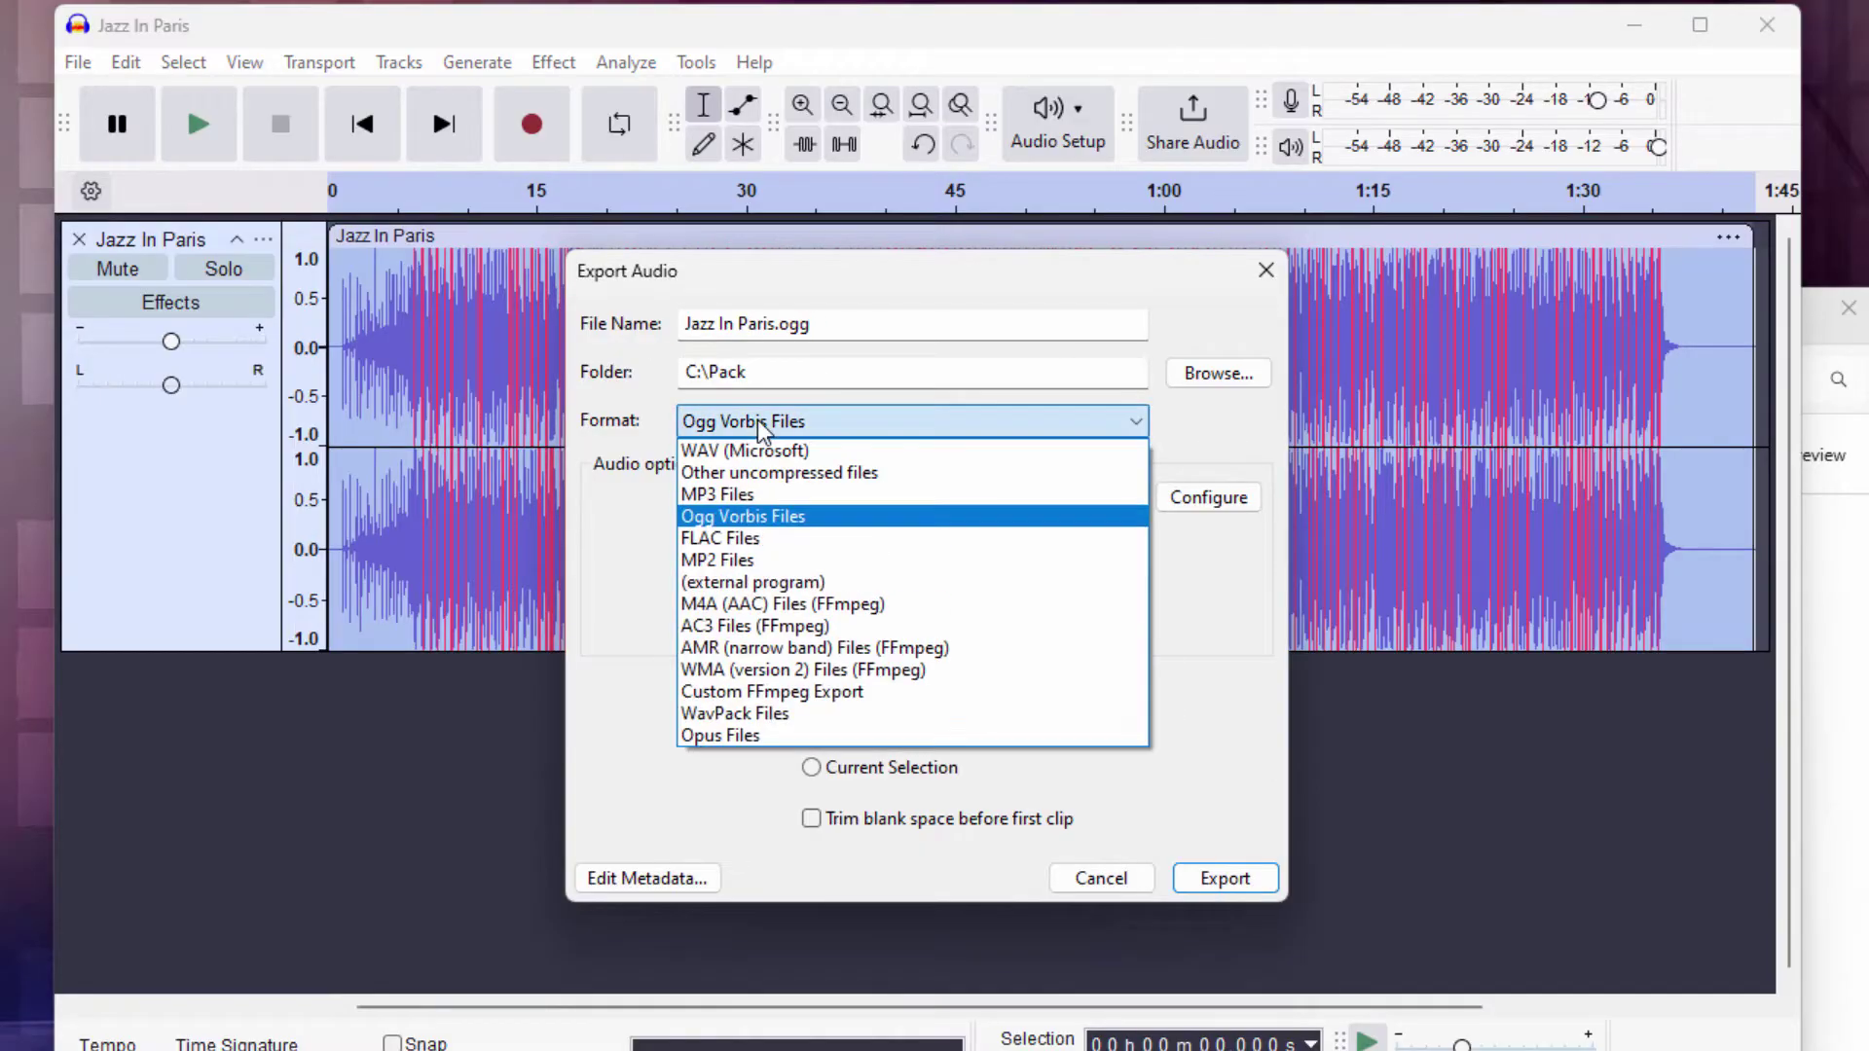
click(800, 518)
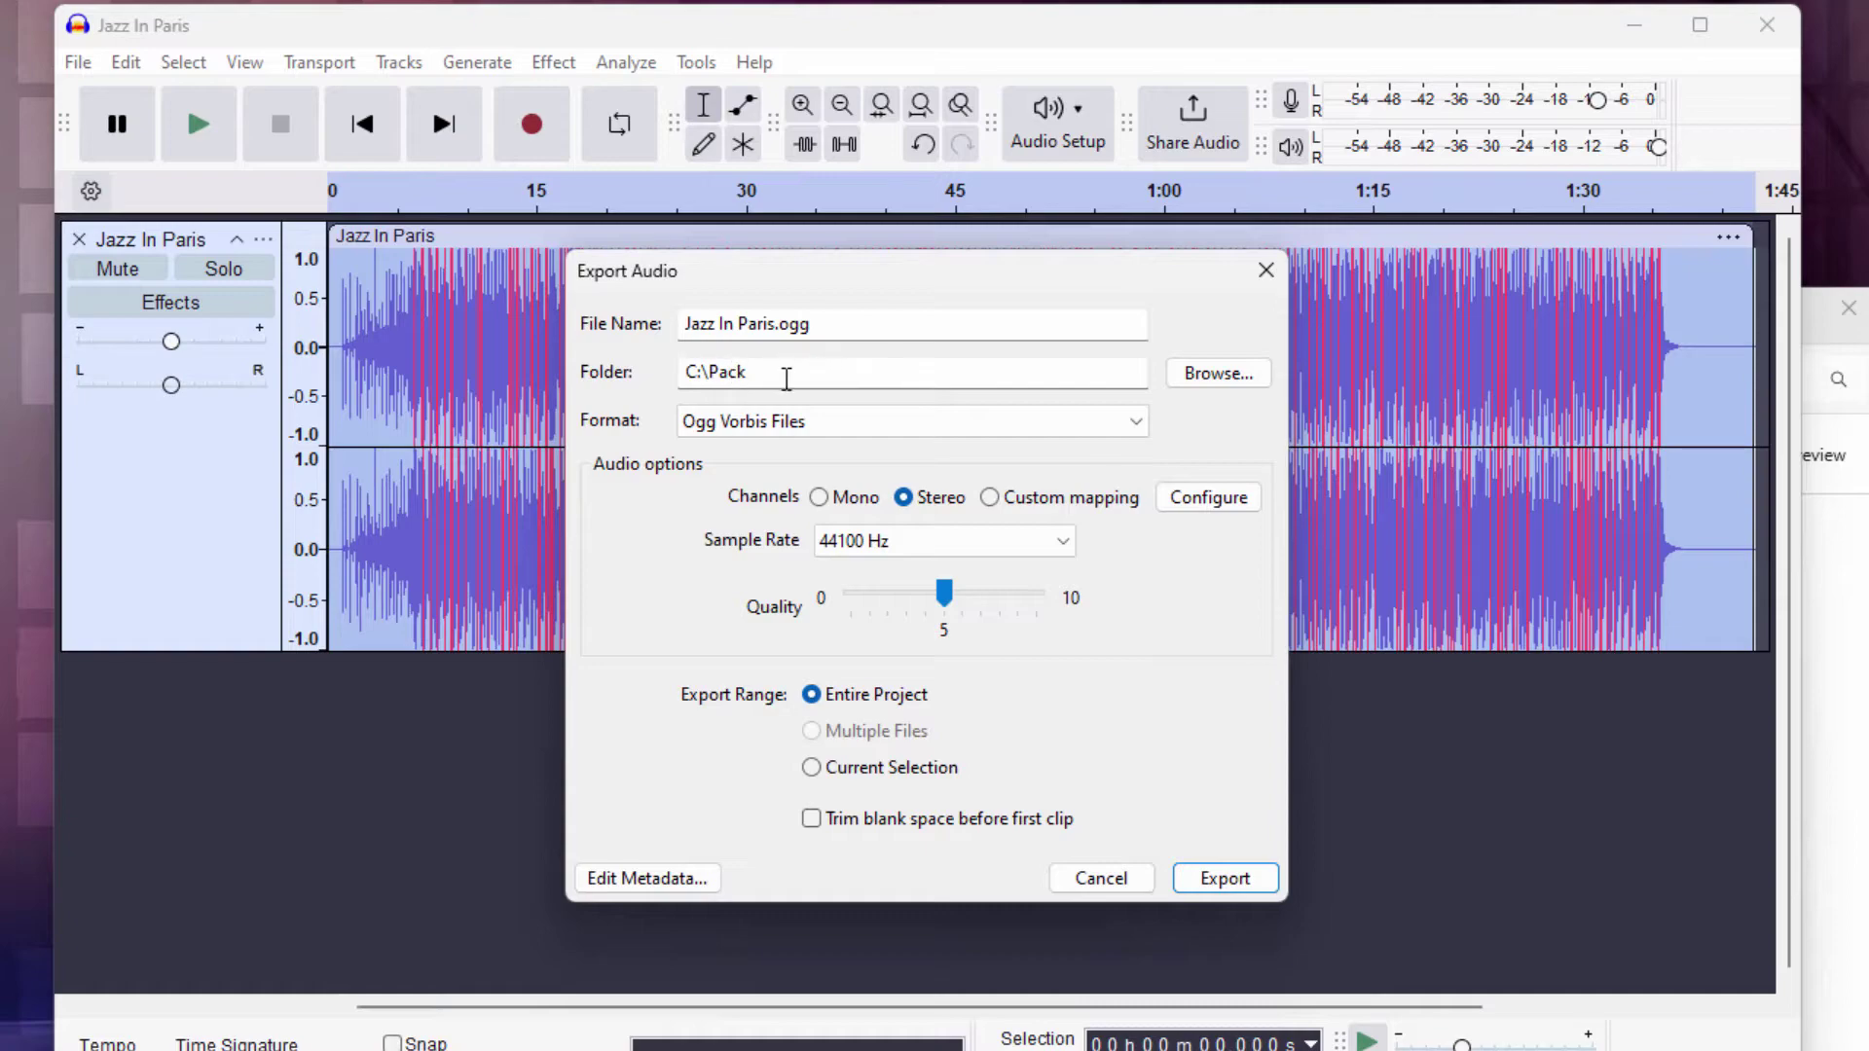
scroll(815, 555, down, 1)
click(922, 554)
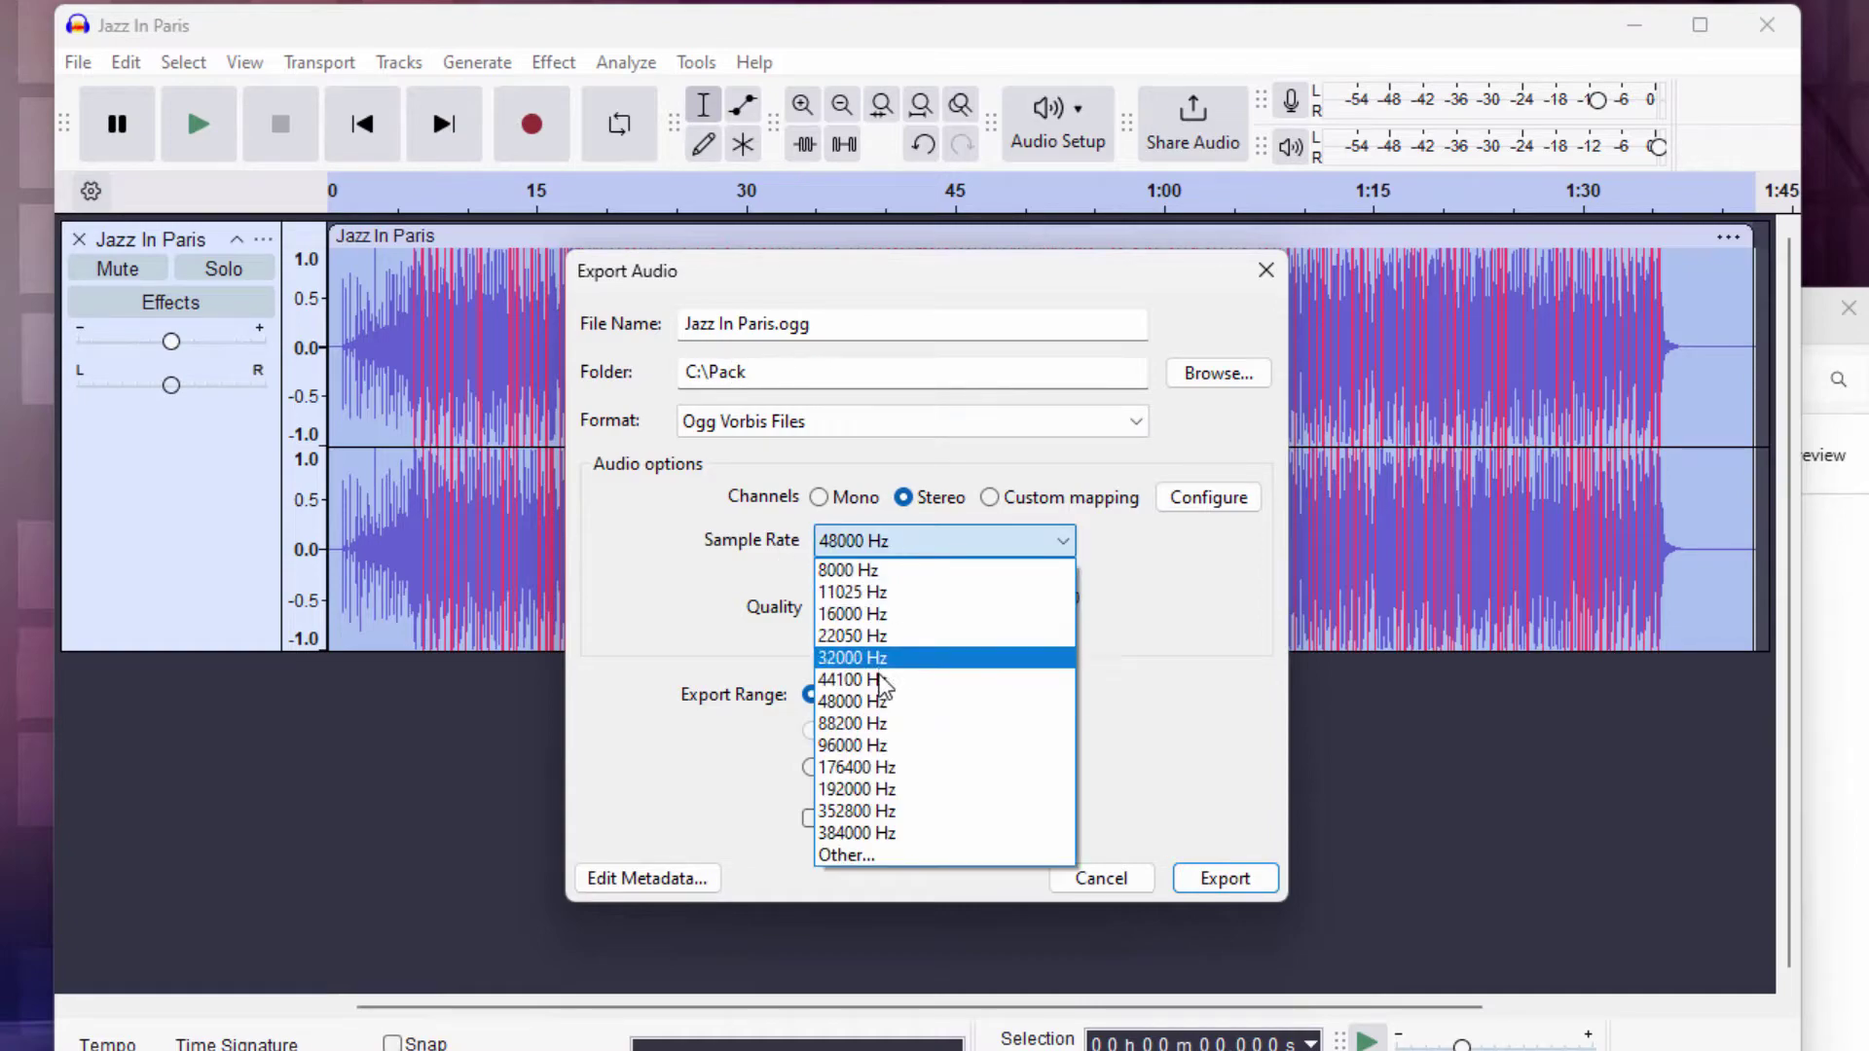
click(884, 703)
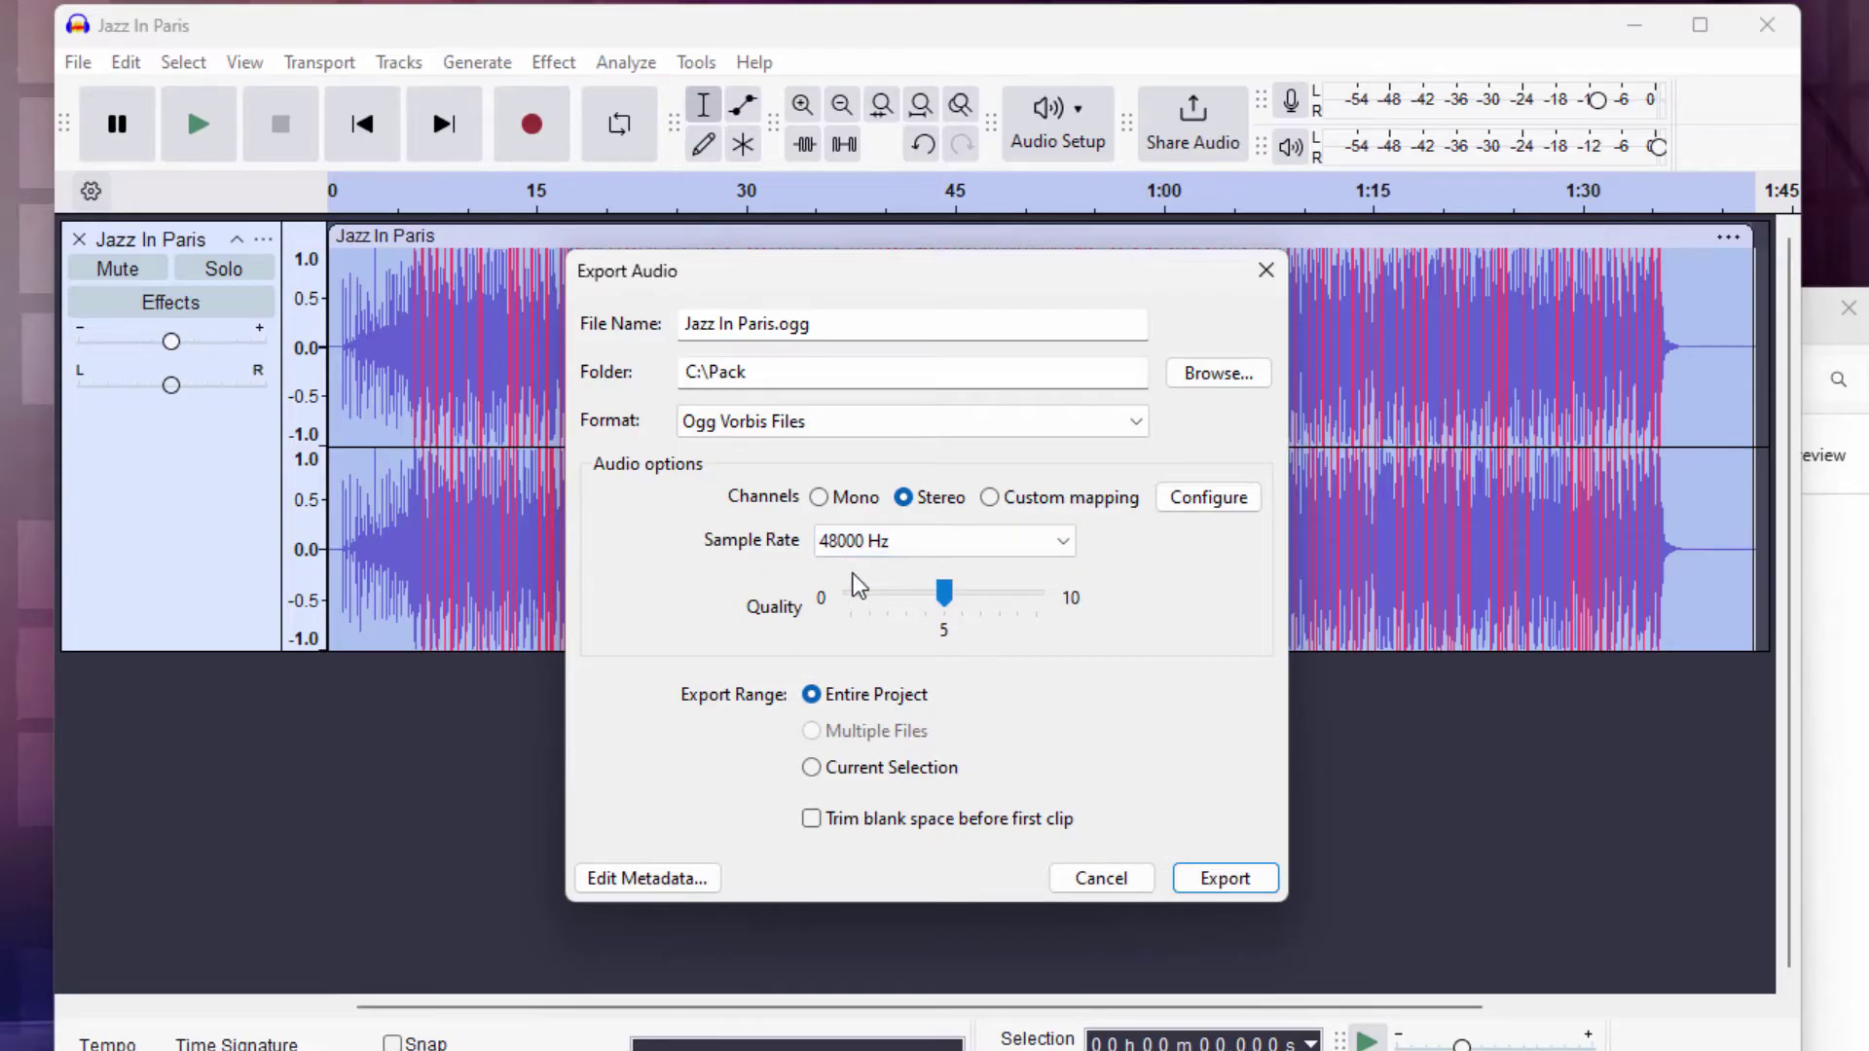
click(1209, 886)
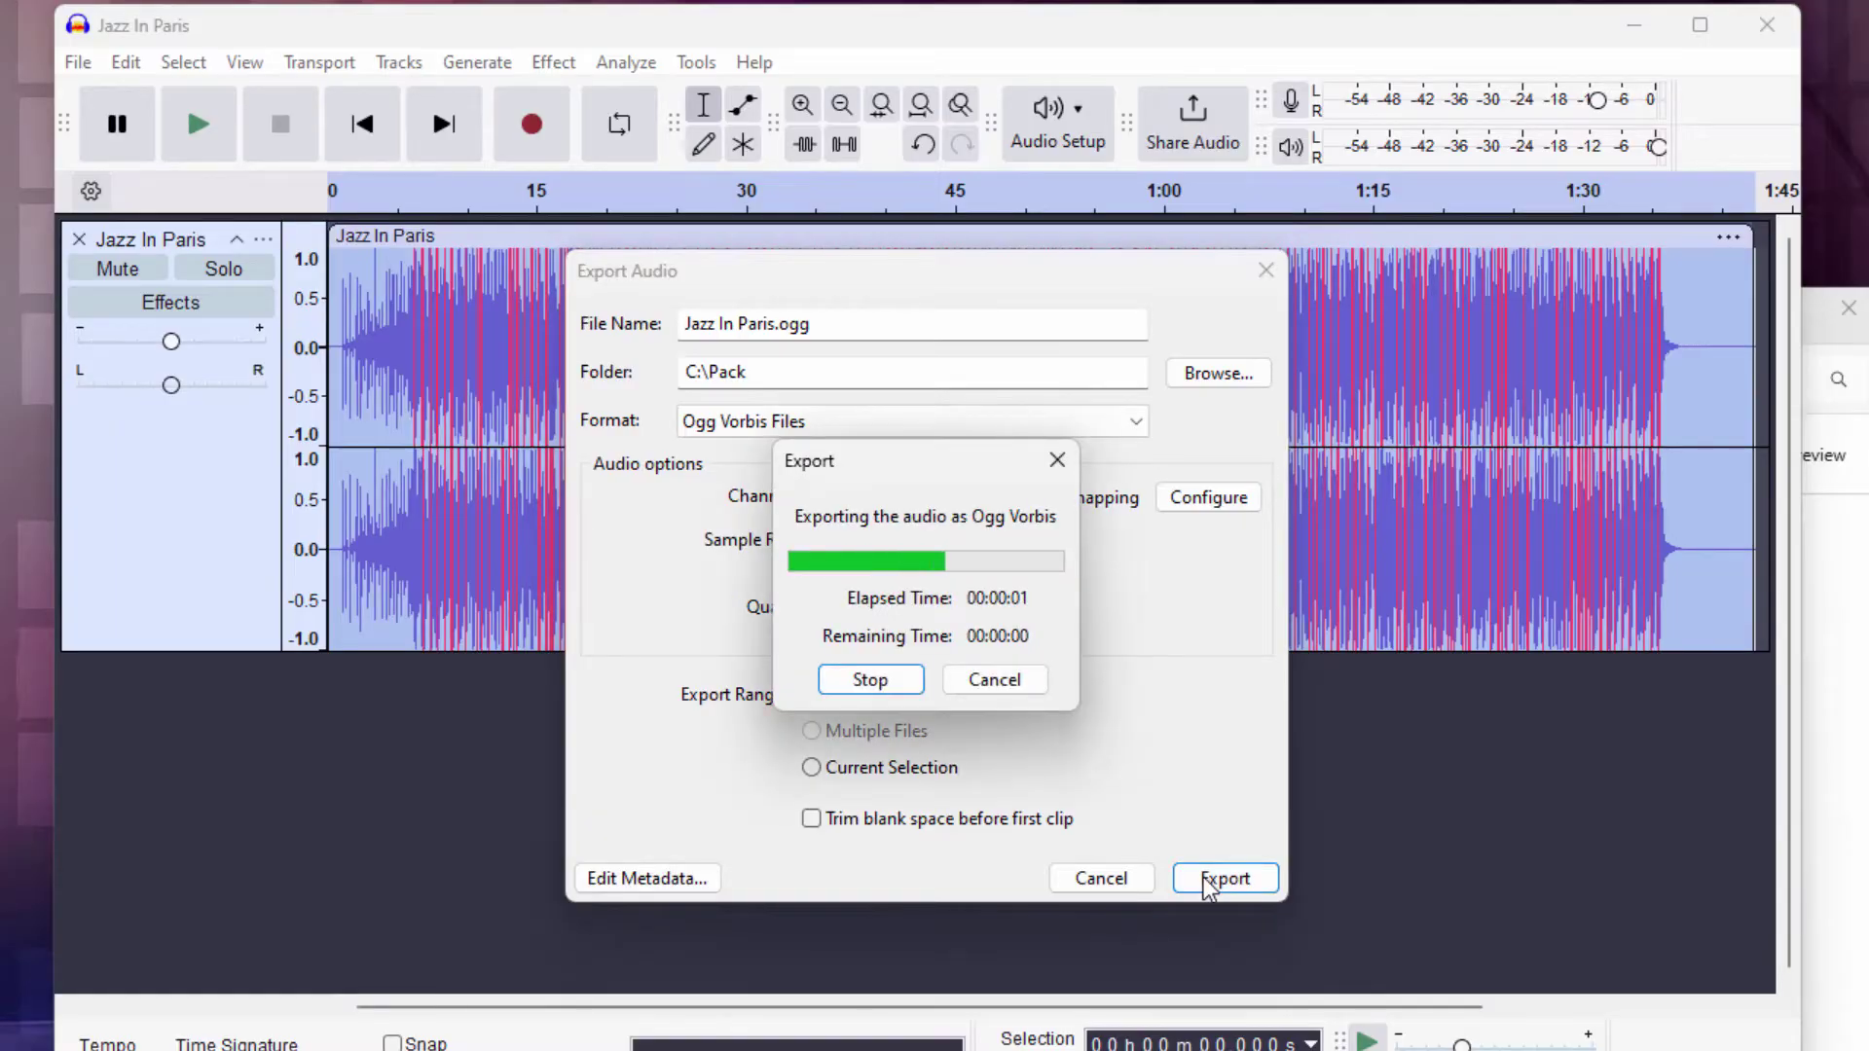
click(1767, 24)
- Discard the Audacity project changes and check Jazz In Paris.ogg in C:\Pack
click(989, 585)
click(792, 657)
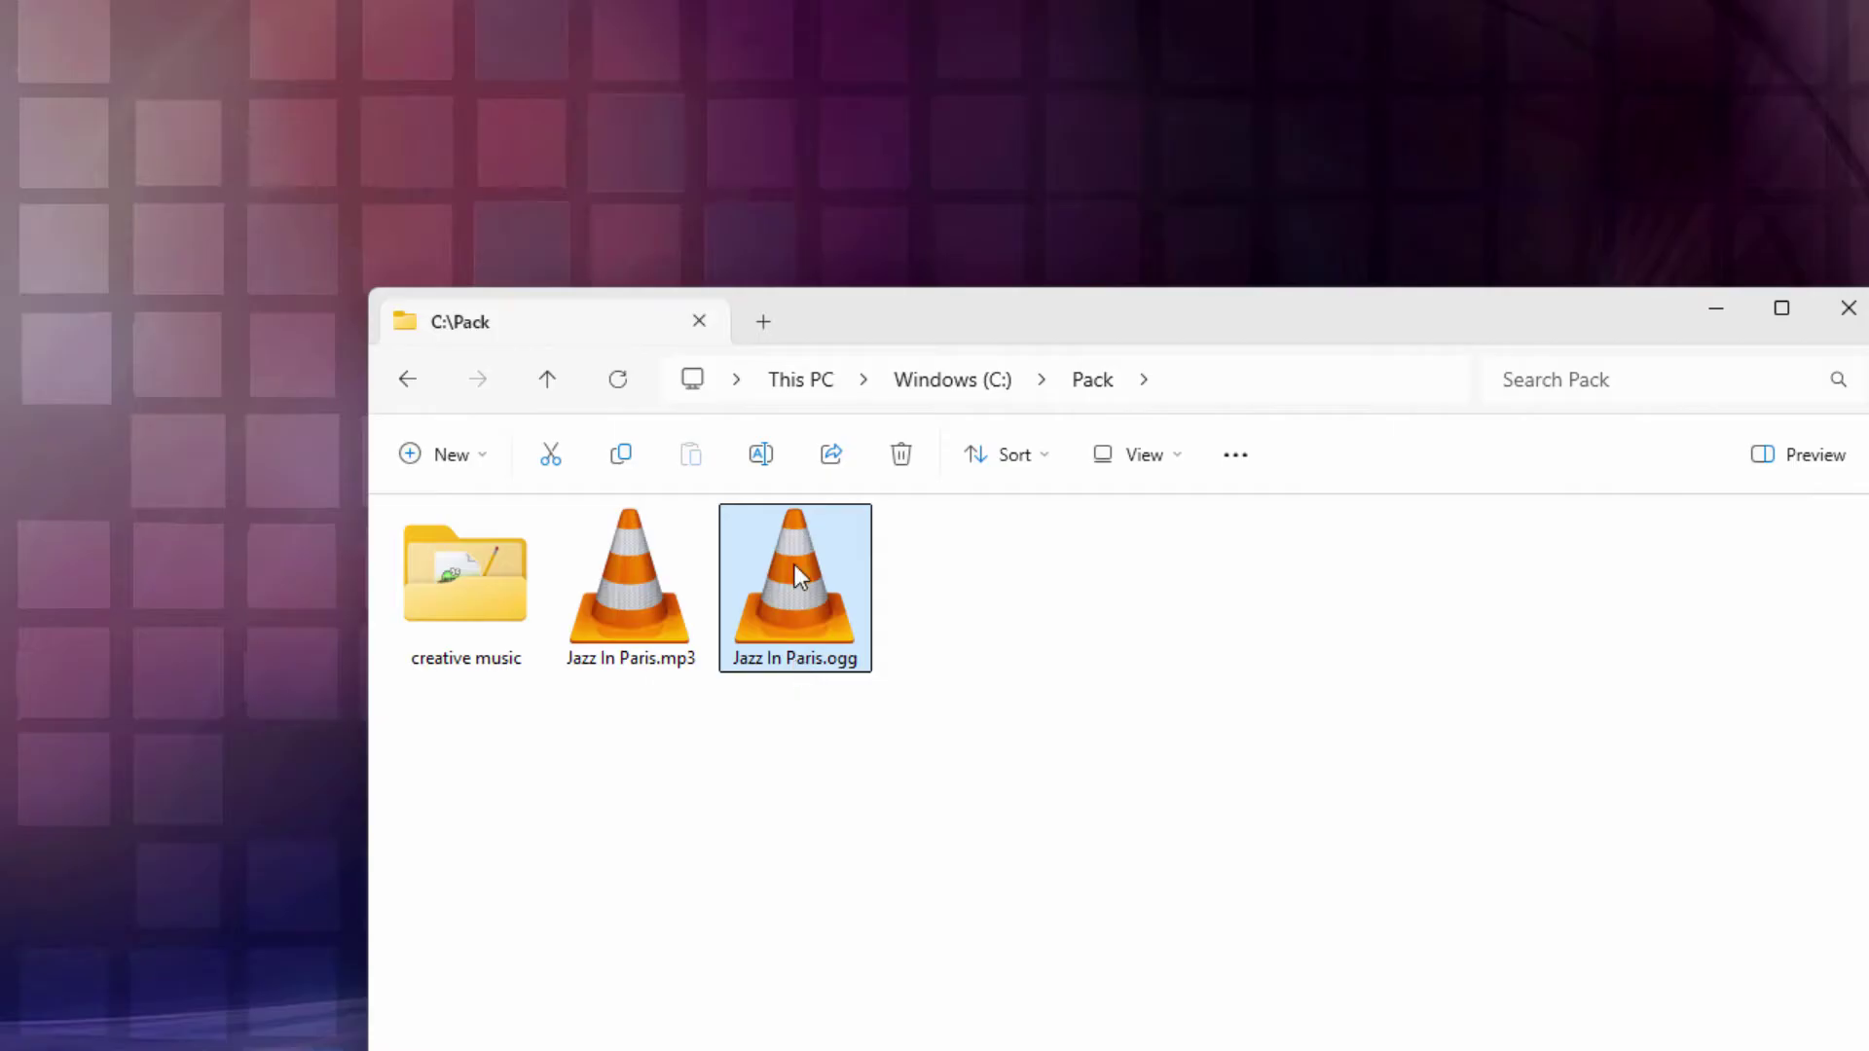
click(835, 720)
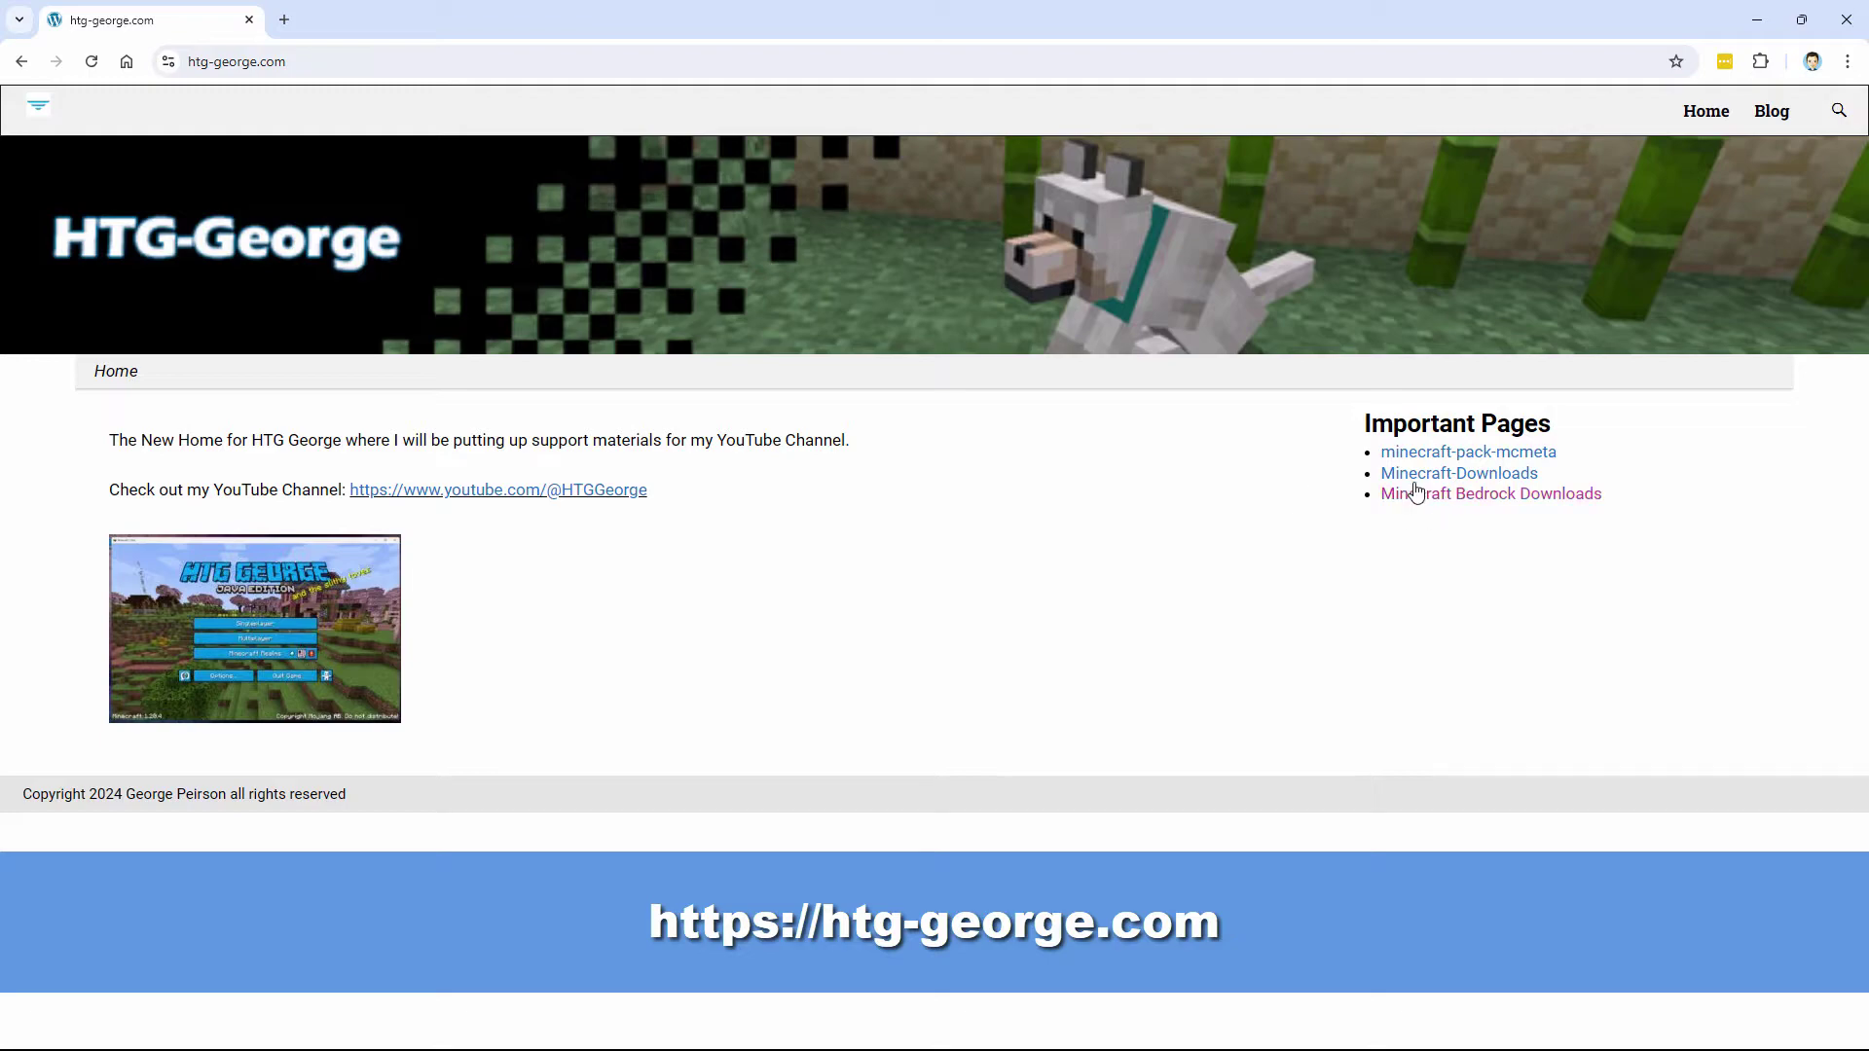
- Save music list 1.21.rtf from the Minecraft-Downloads page into C:\Pack
click(1477, 476)
scroll(634, 589, down, 3)
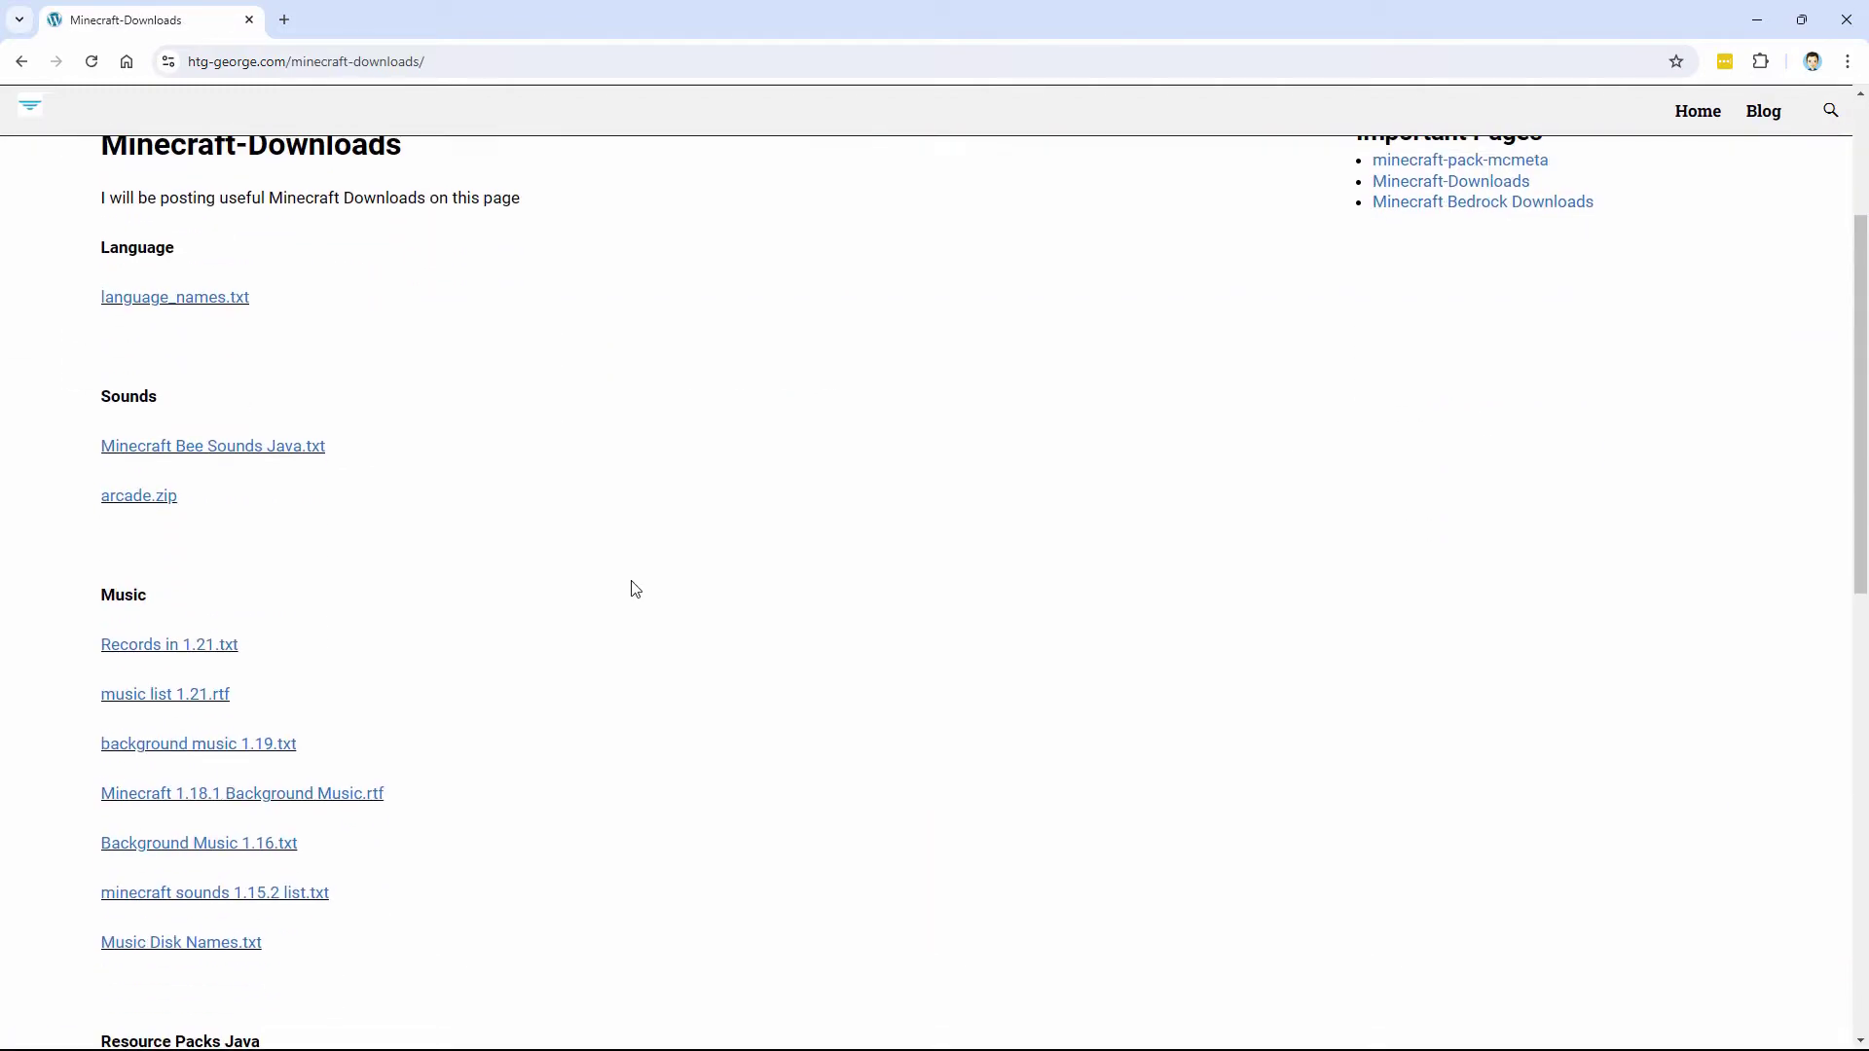
scroll(634, 589, down, 1)
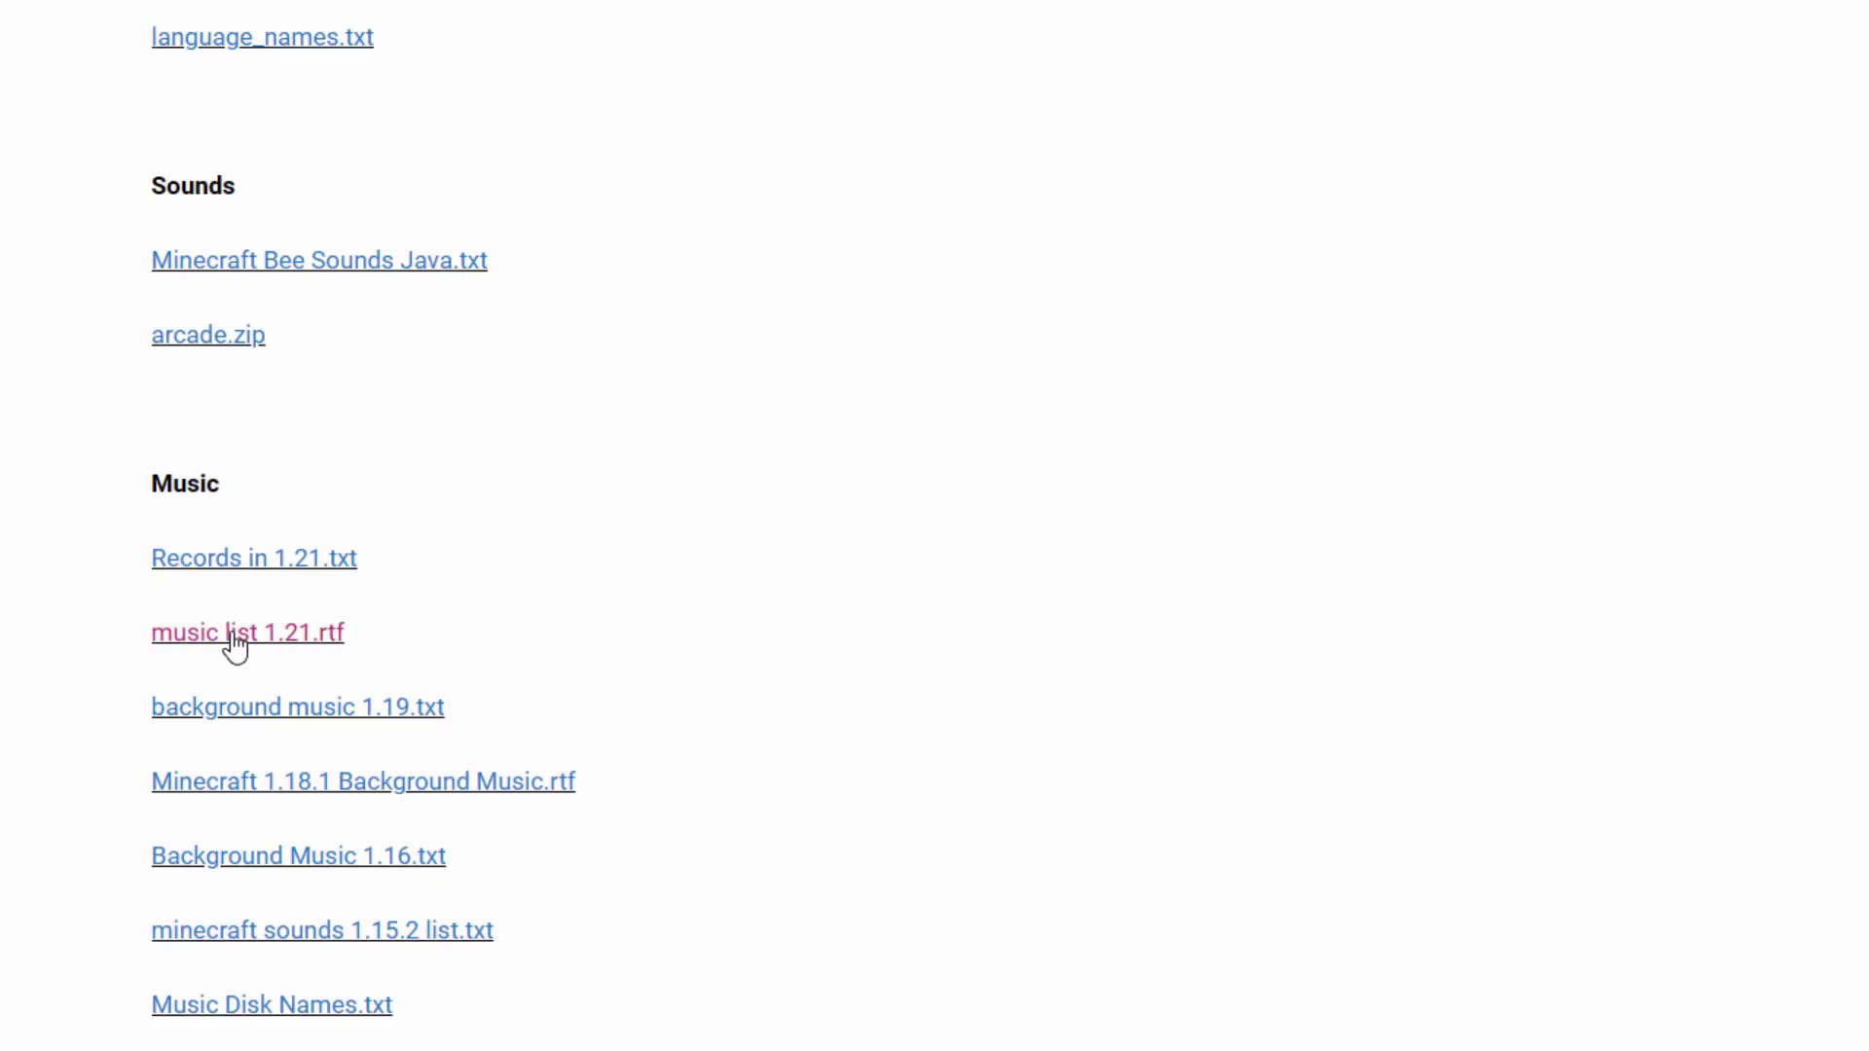
click(233, 633)
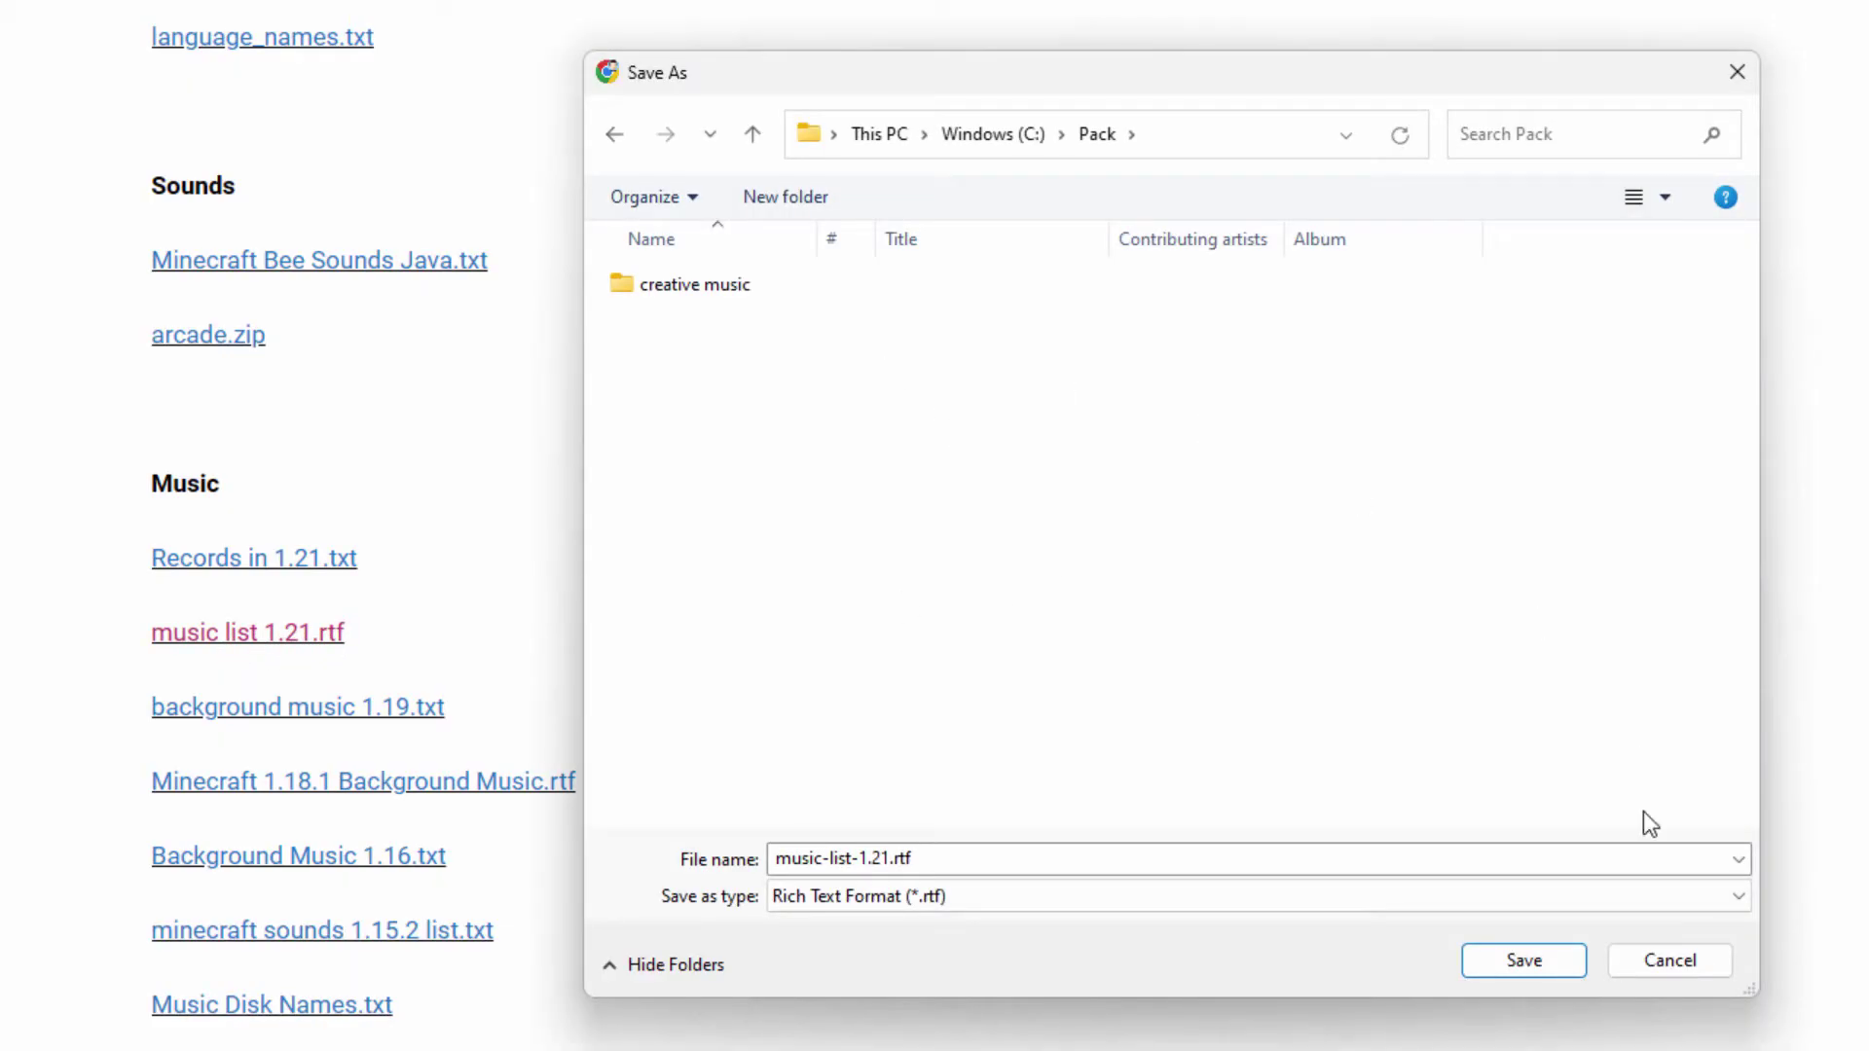
click(1550, 970)
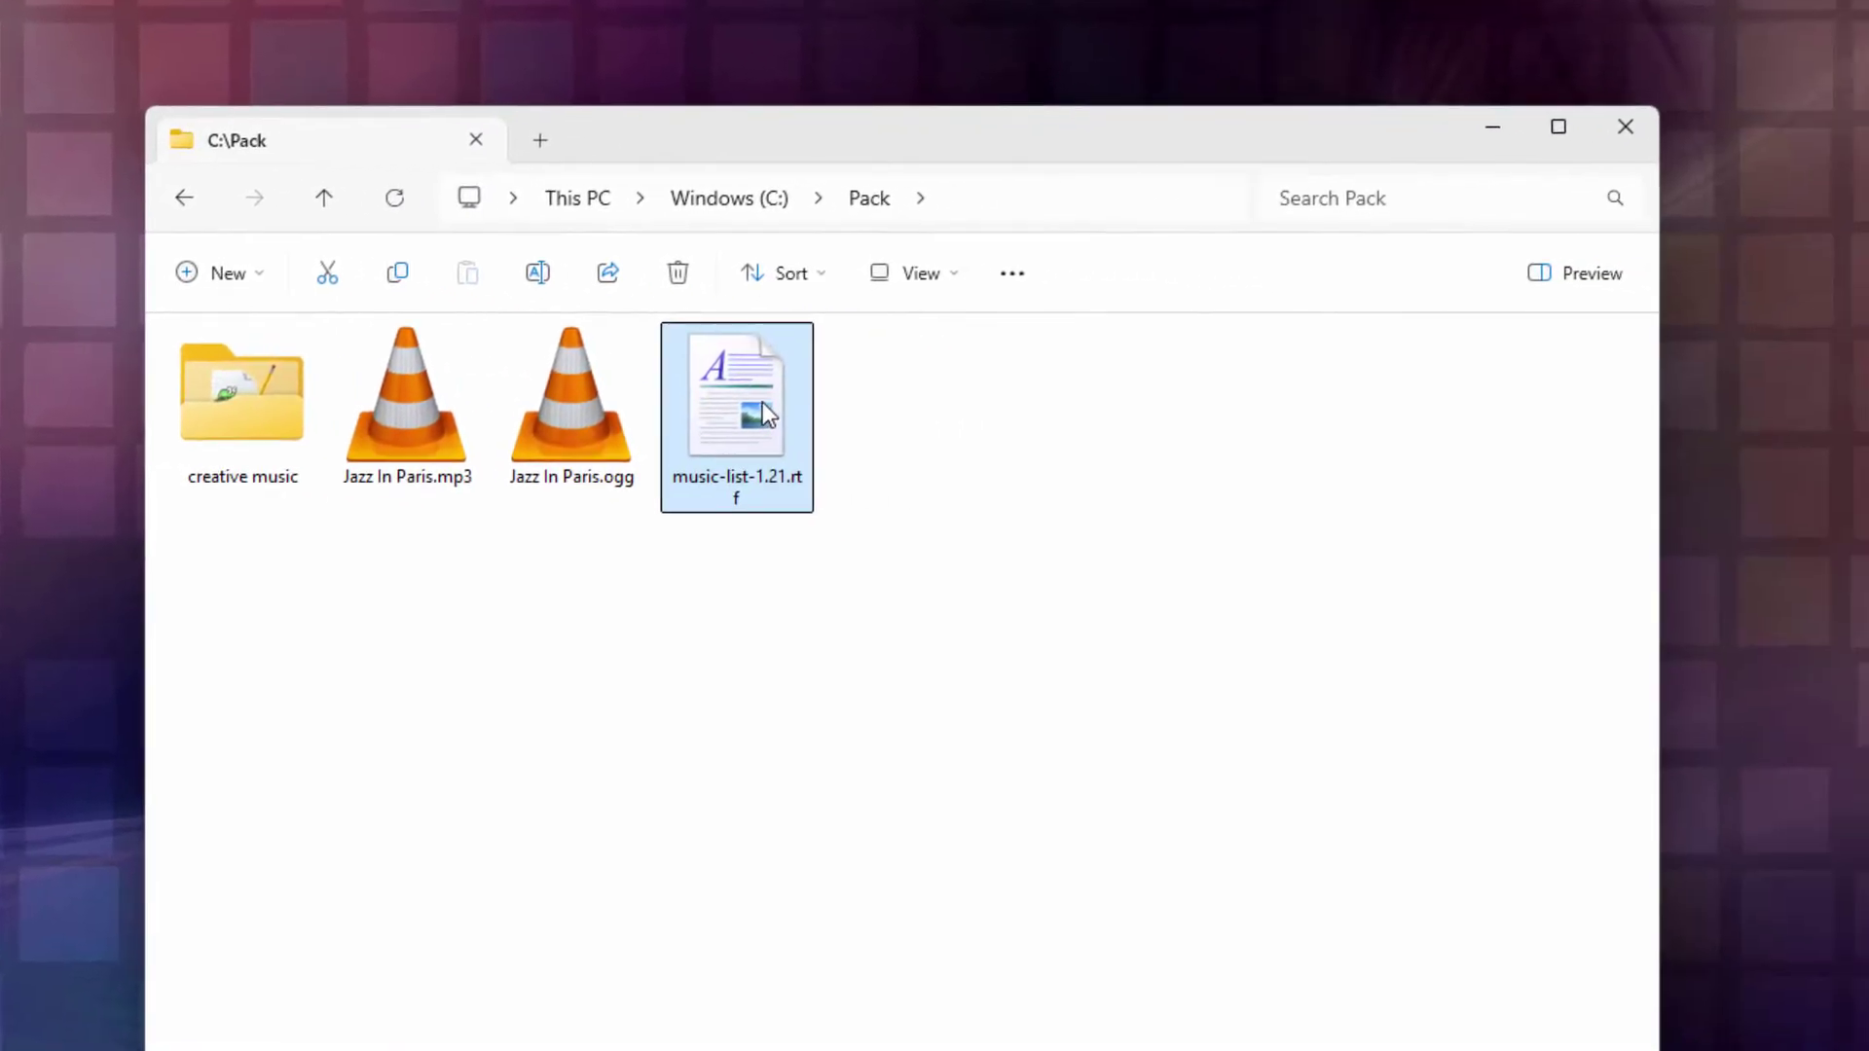
- Open music-list-1.21.rtf from C:\Pack in WordPad
double_click(762, 401)
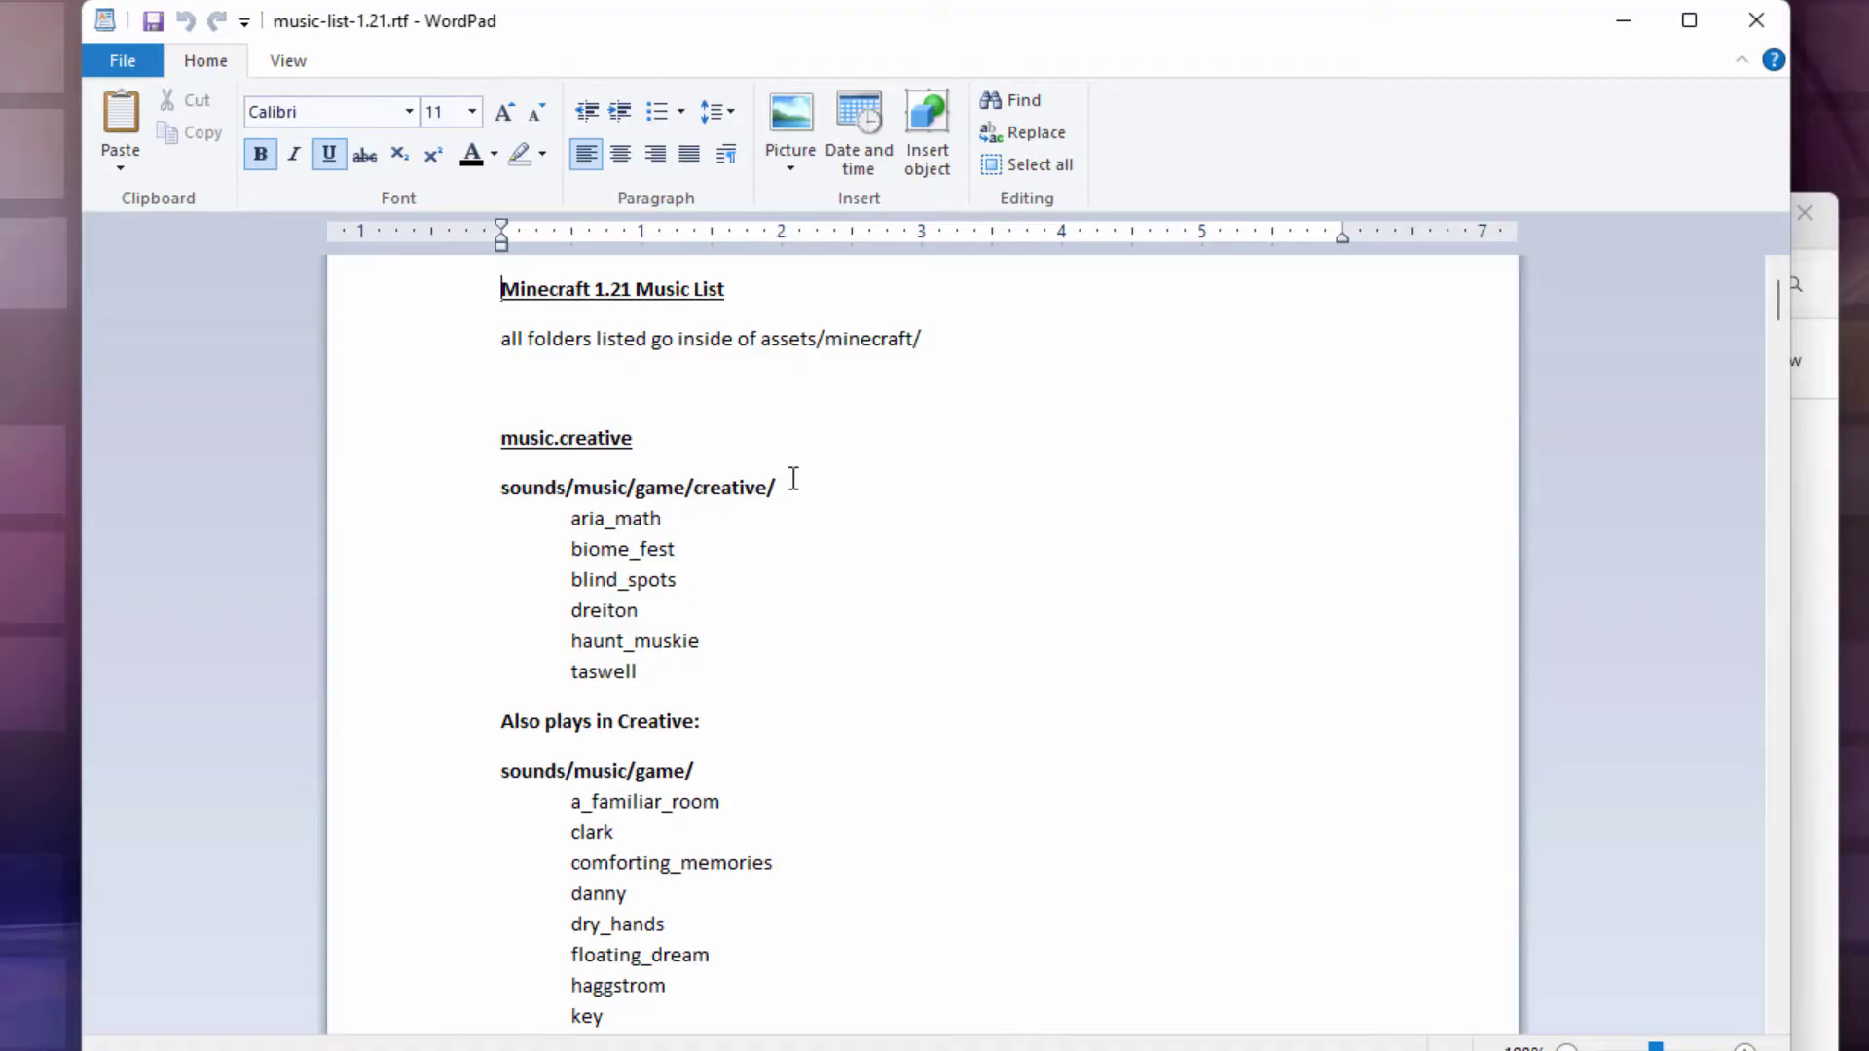
double_click(750, 486)
click(740, 514)
double_click(576, 518)
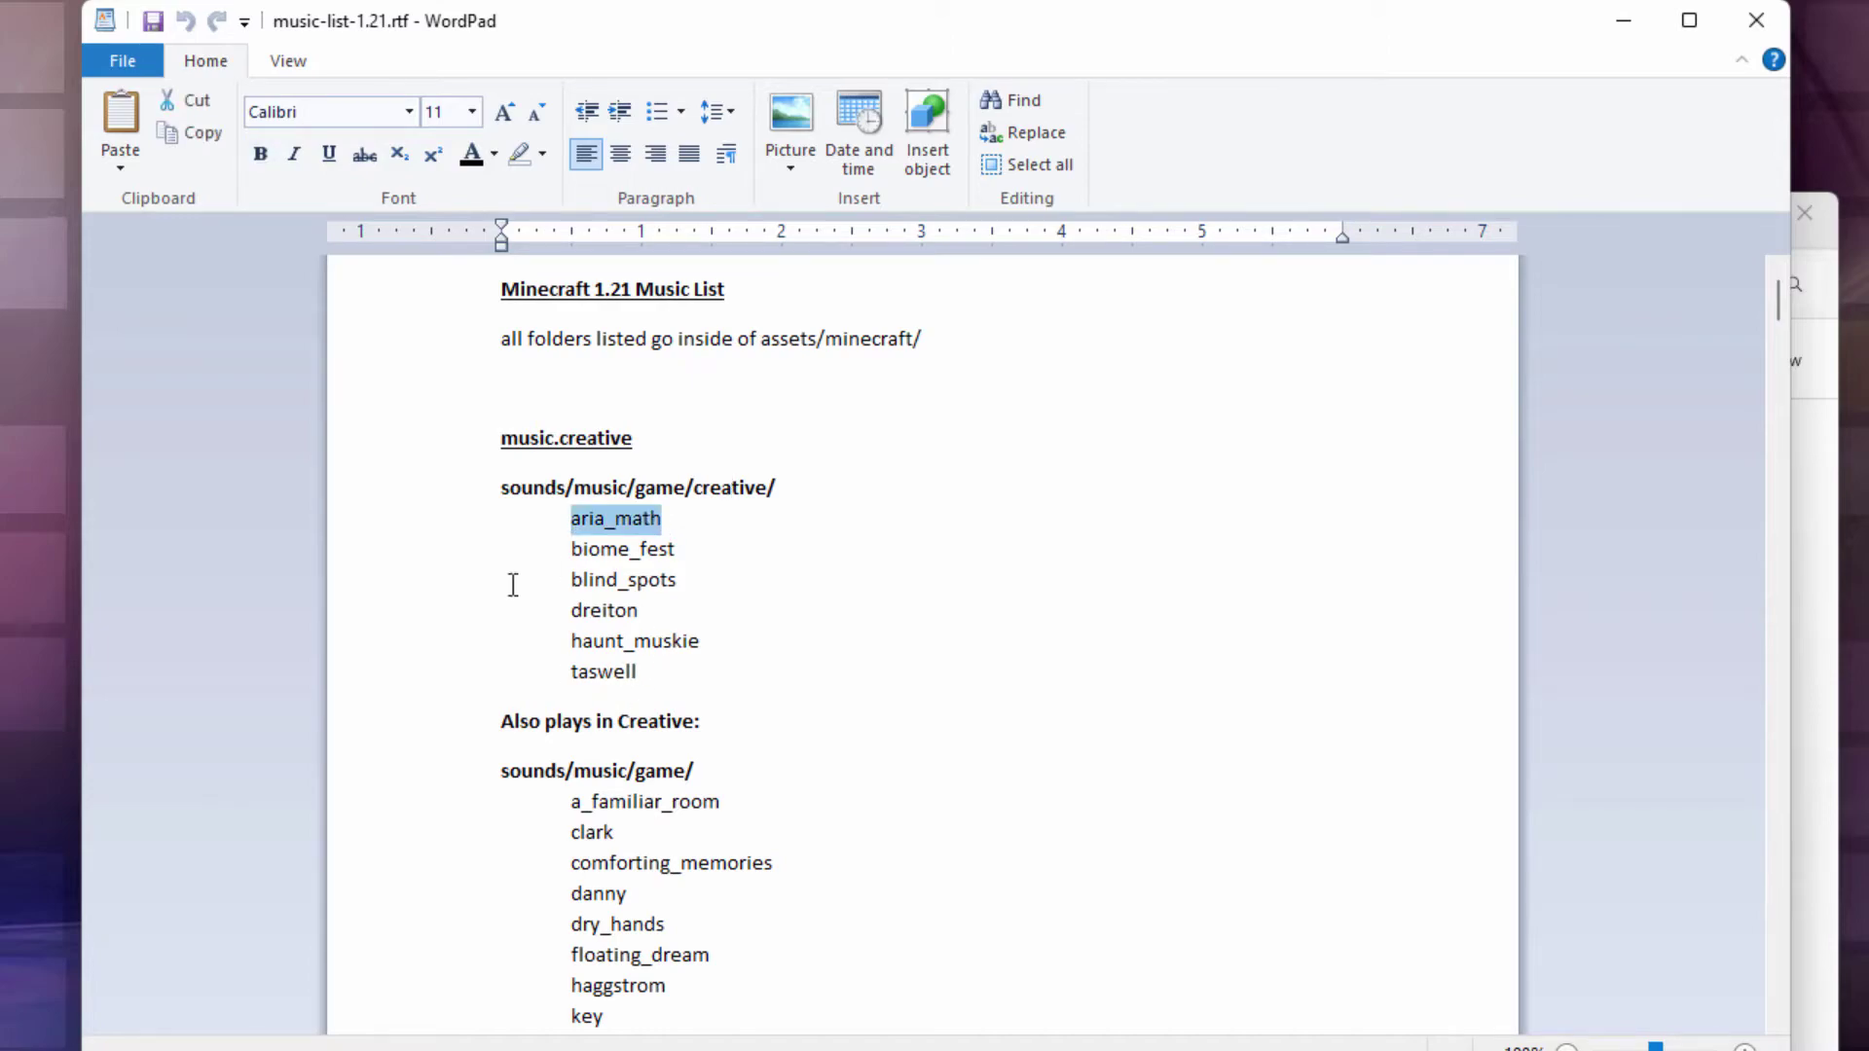
double_click(564, 548)
drag(571, 580, 676, 589)
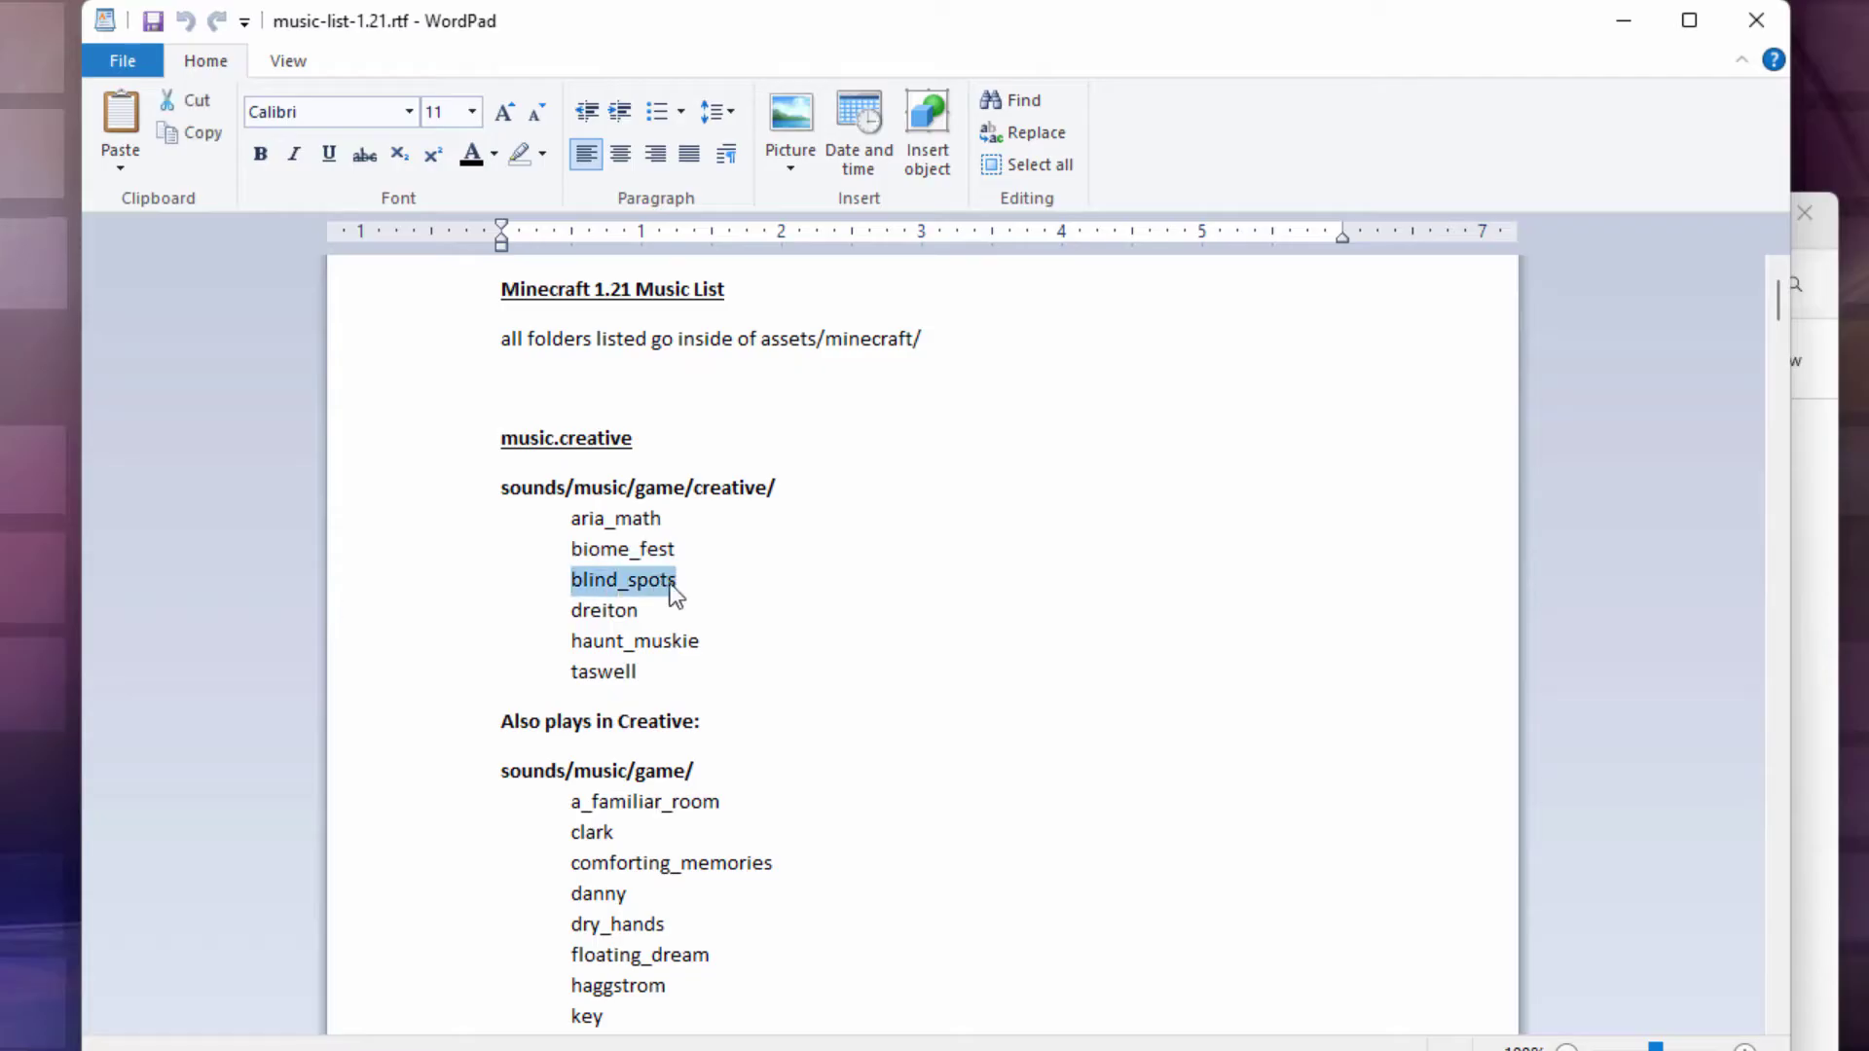
click(566, 609)
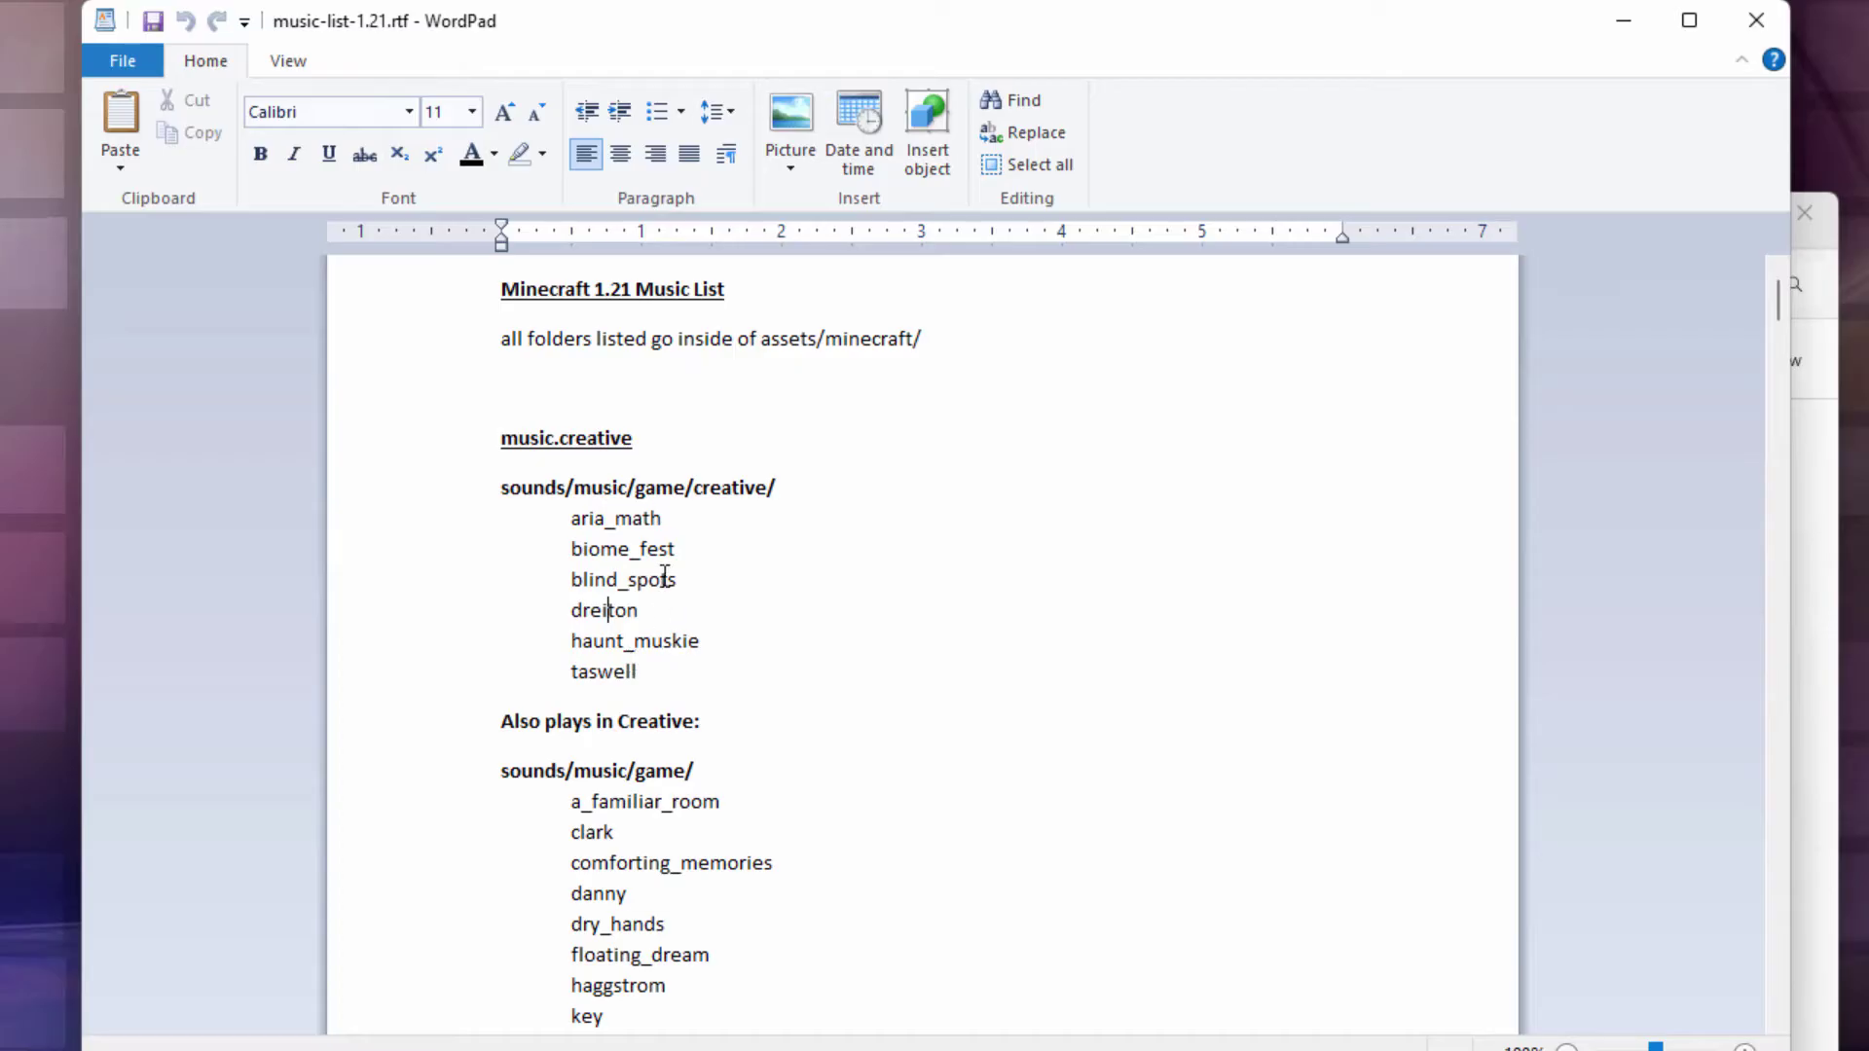
scroll(801, 588, down, 4)
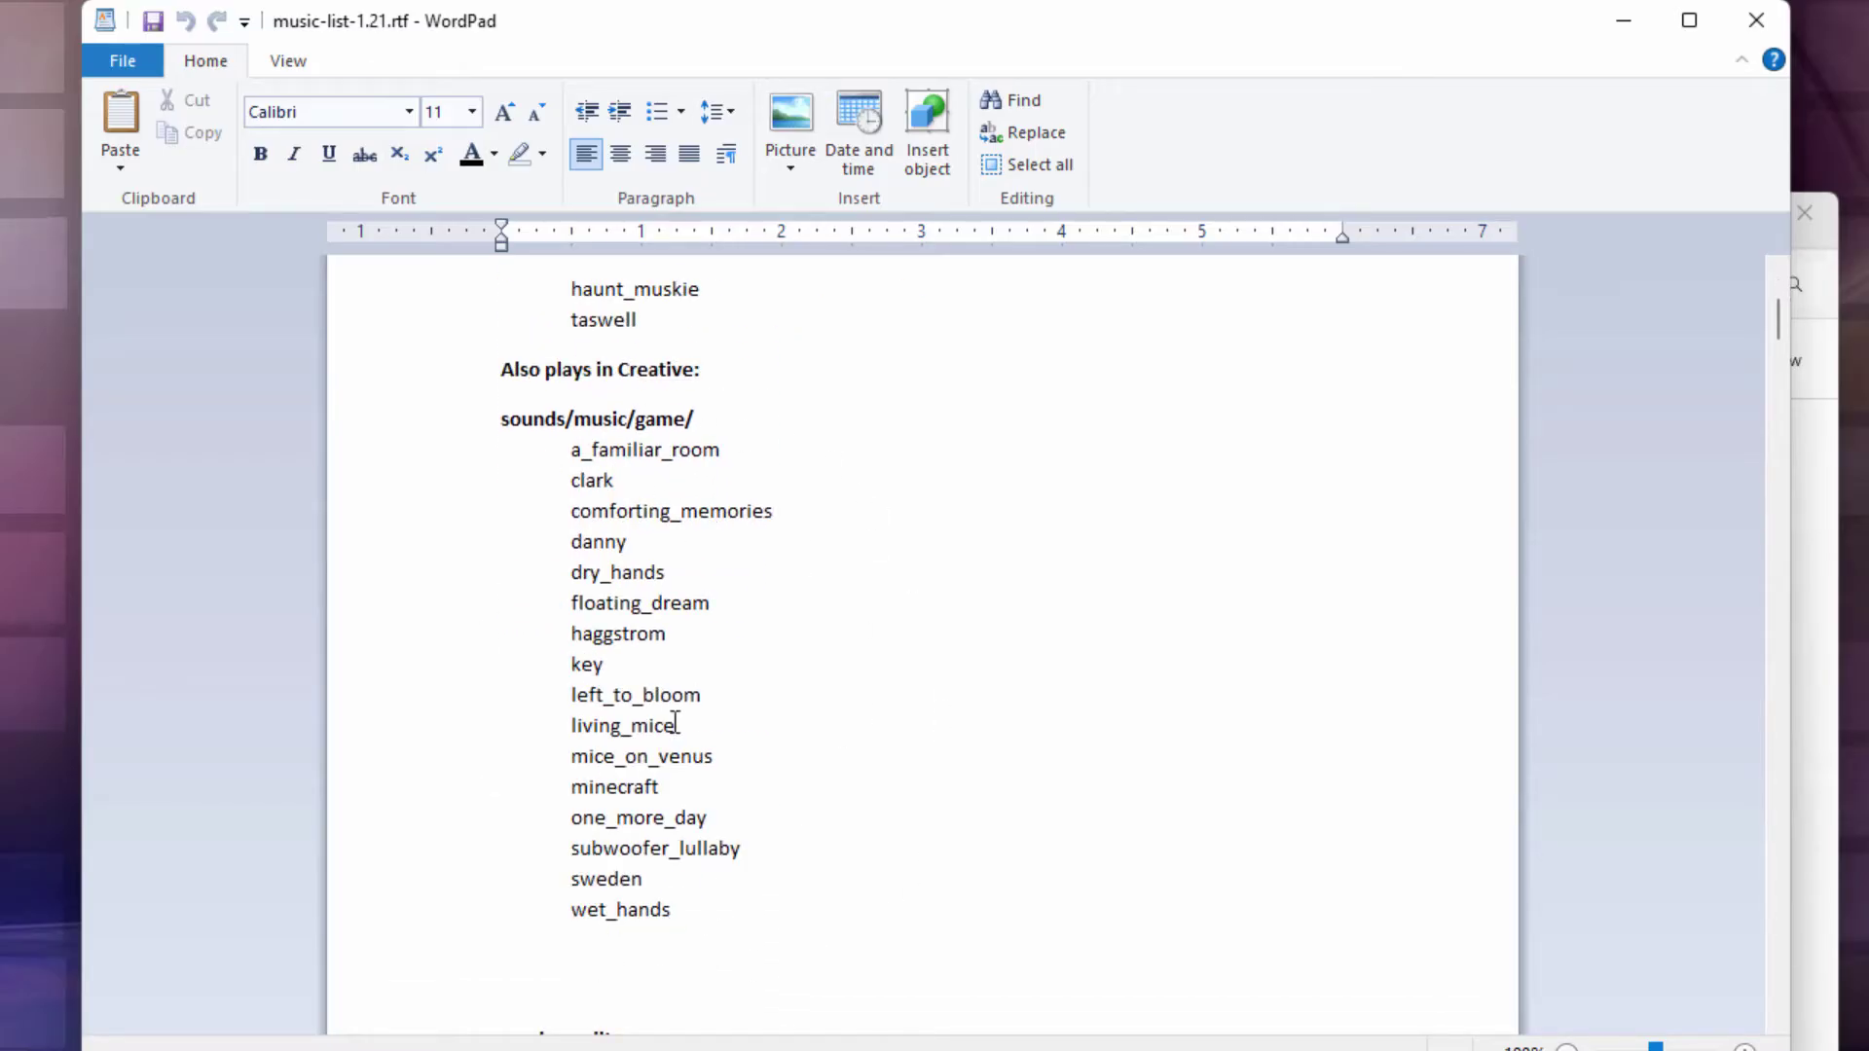
scroll(759, 769, up, 2)
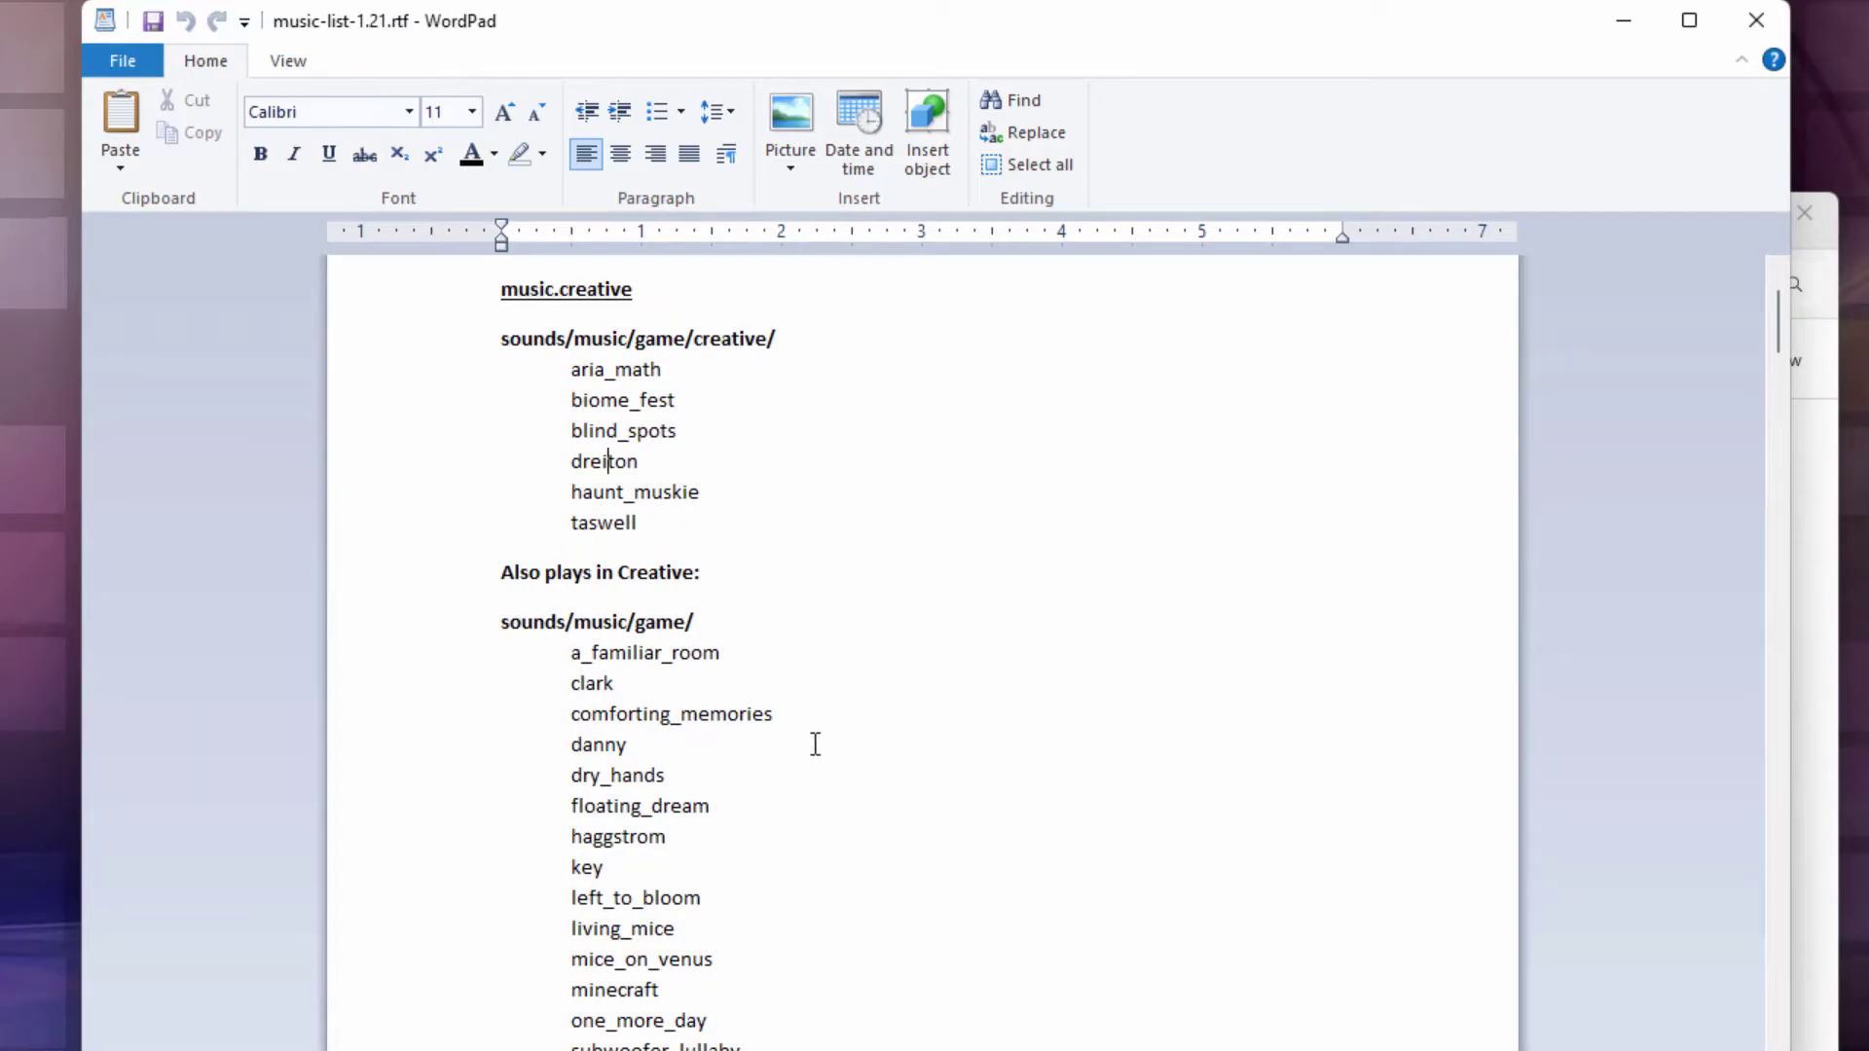
scroll(812, 742, down, 6)
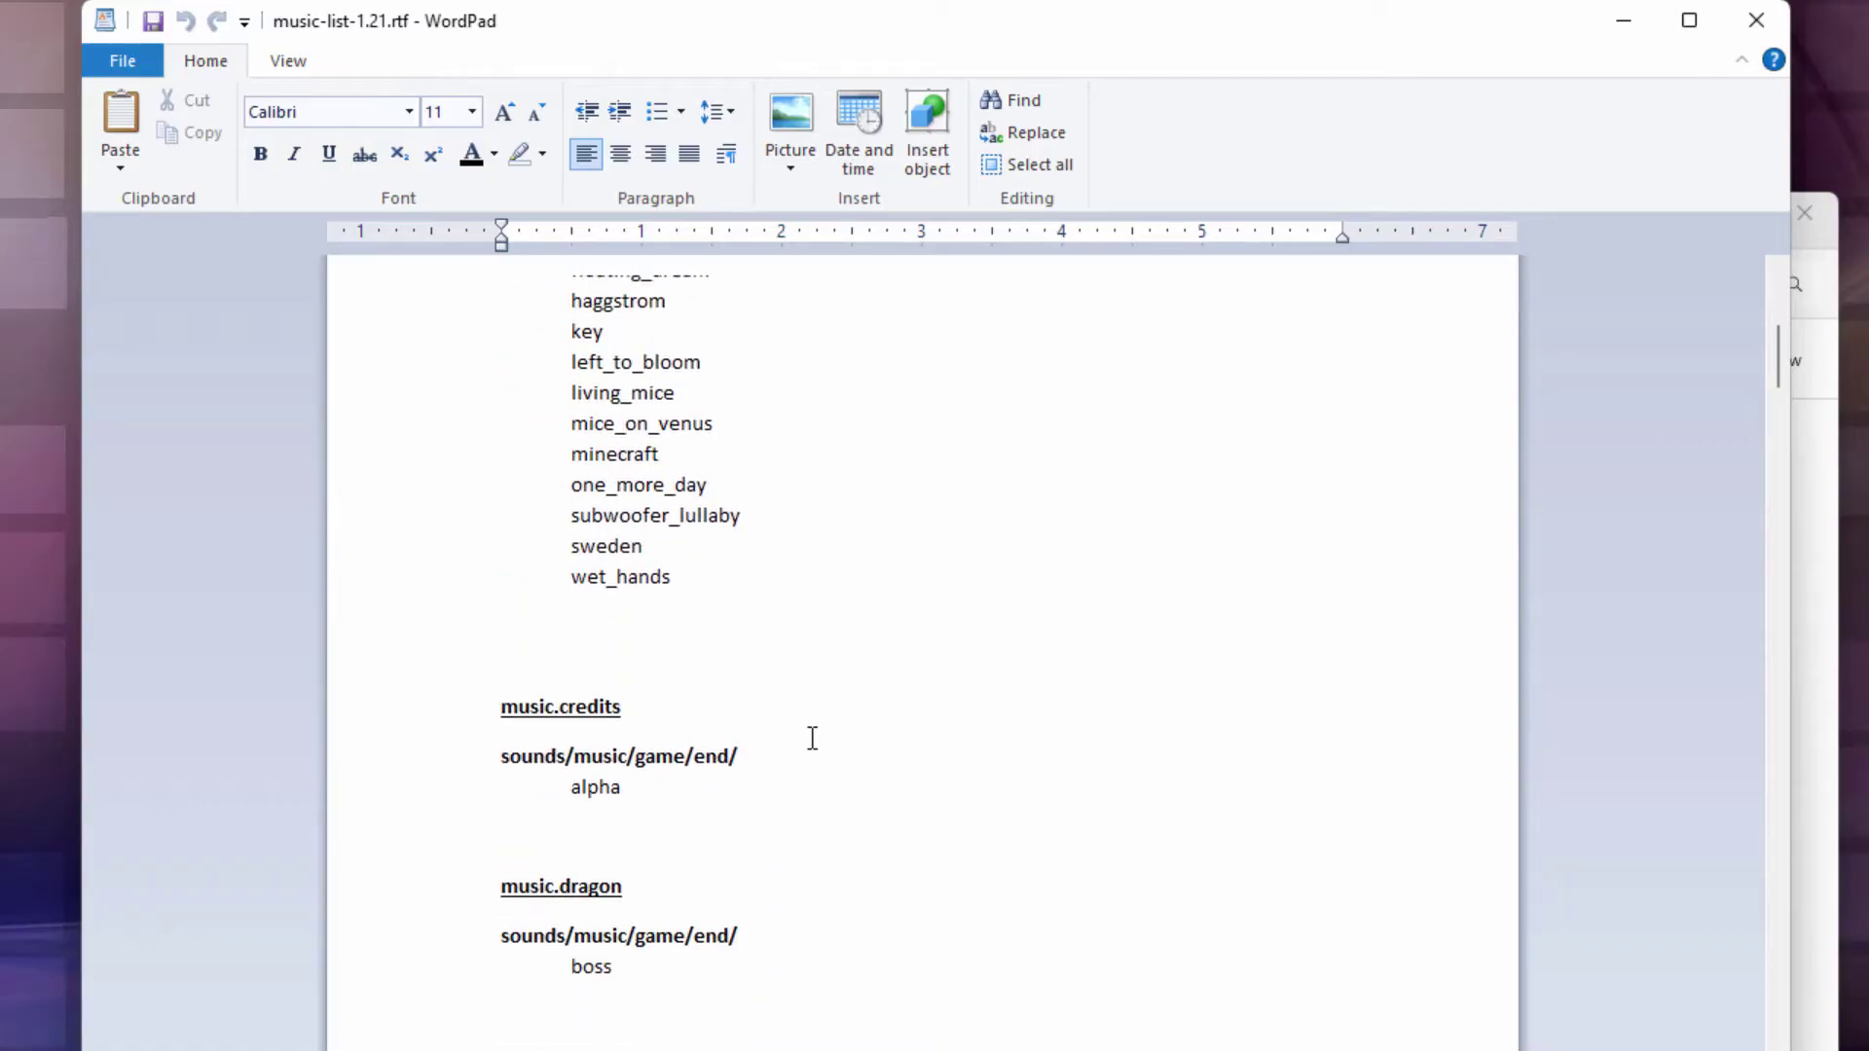
scroll(813, 739, down, 1)
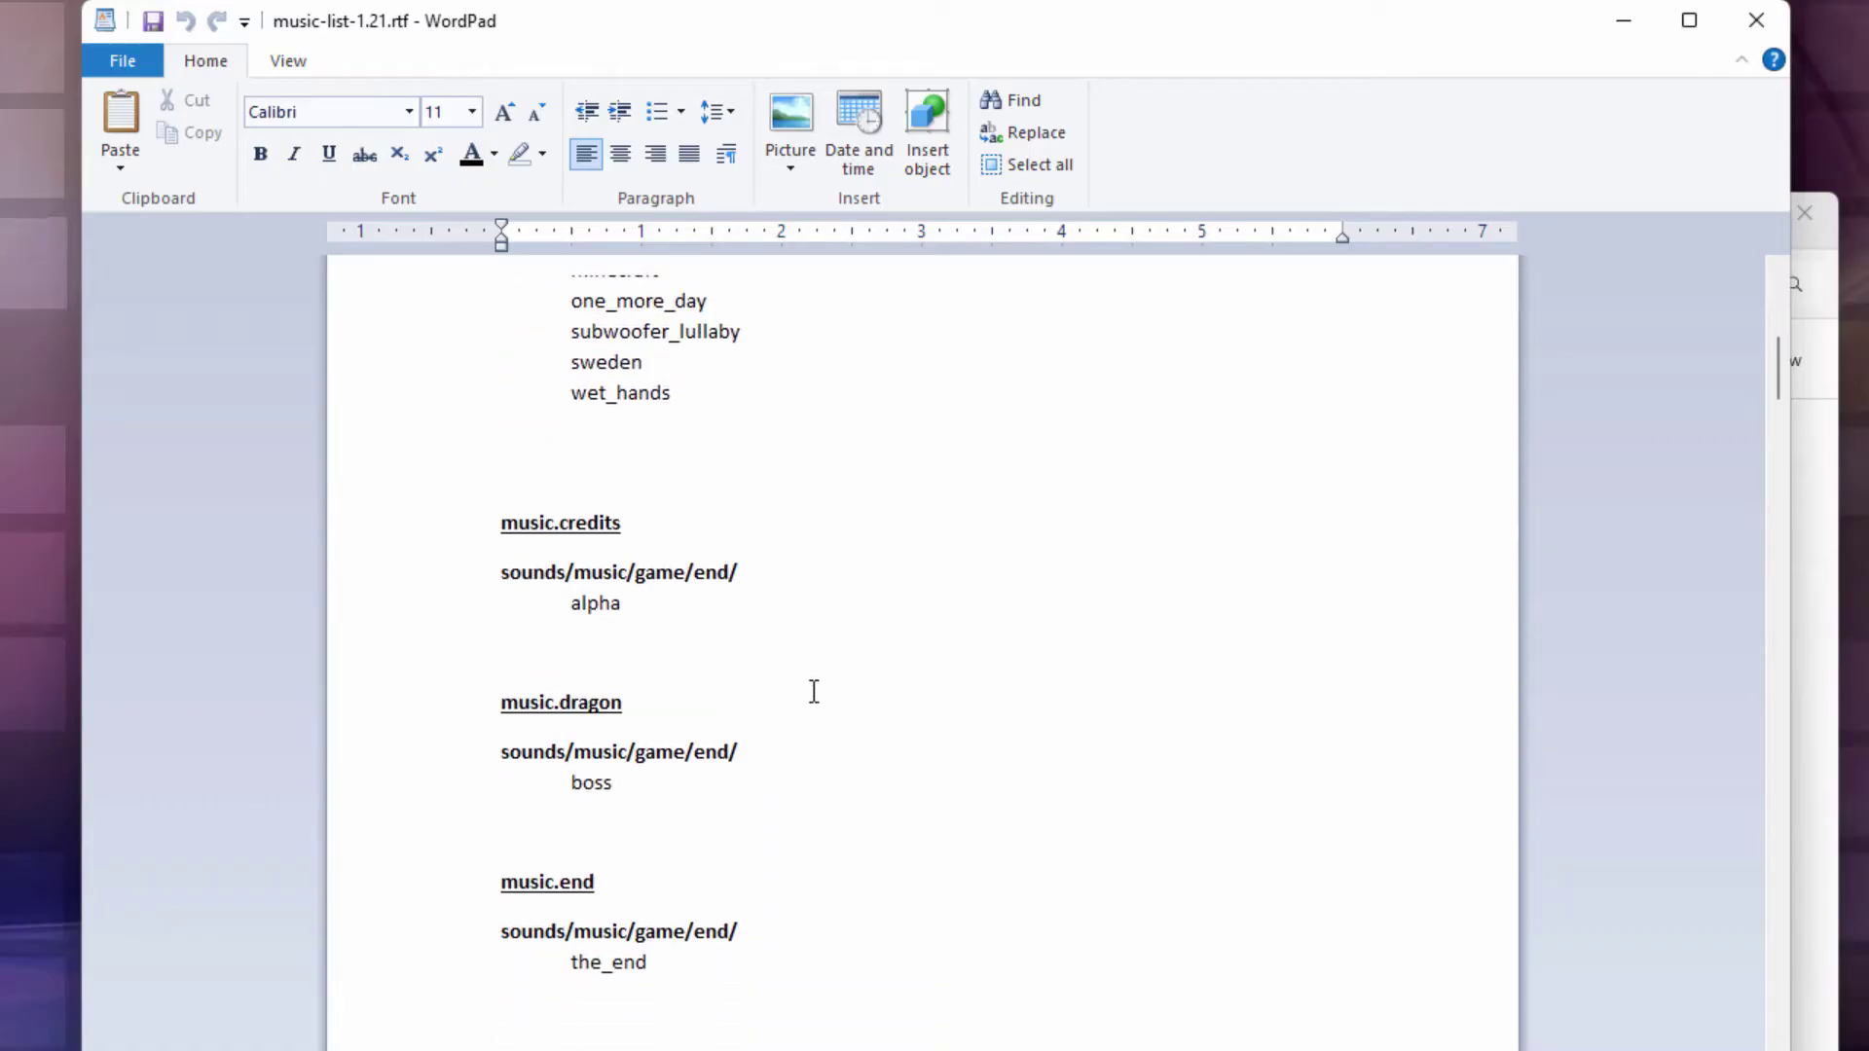
double_click(579, 962)
click(652, 969)
click(637, 604)
double_click(598, 784)
click(717, 793)
double_click(596, 604)
click(680, 597)
- Select the track names under music.menu's sounds/music/game/ in the WordPad list
scroll(897, 754, down, 6)
scroll(896, 754, down, 1)
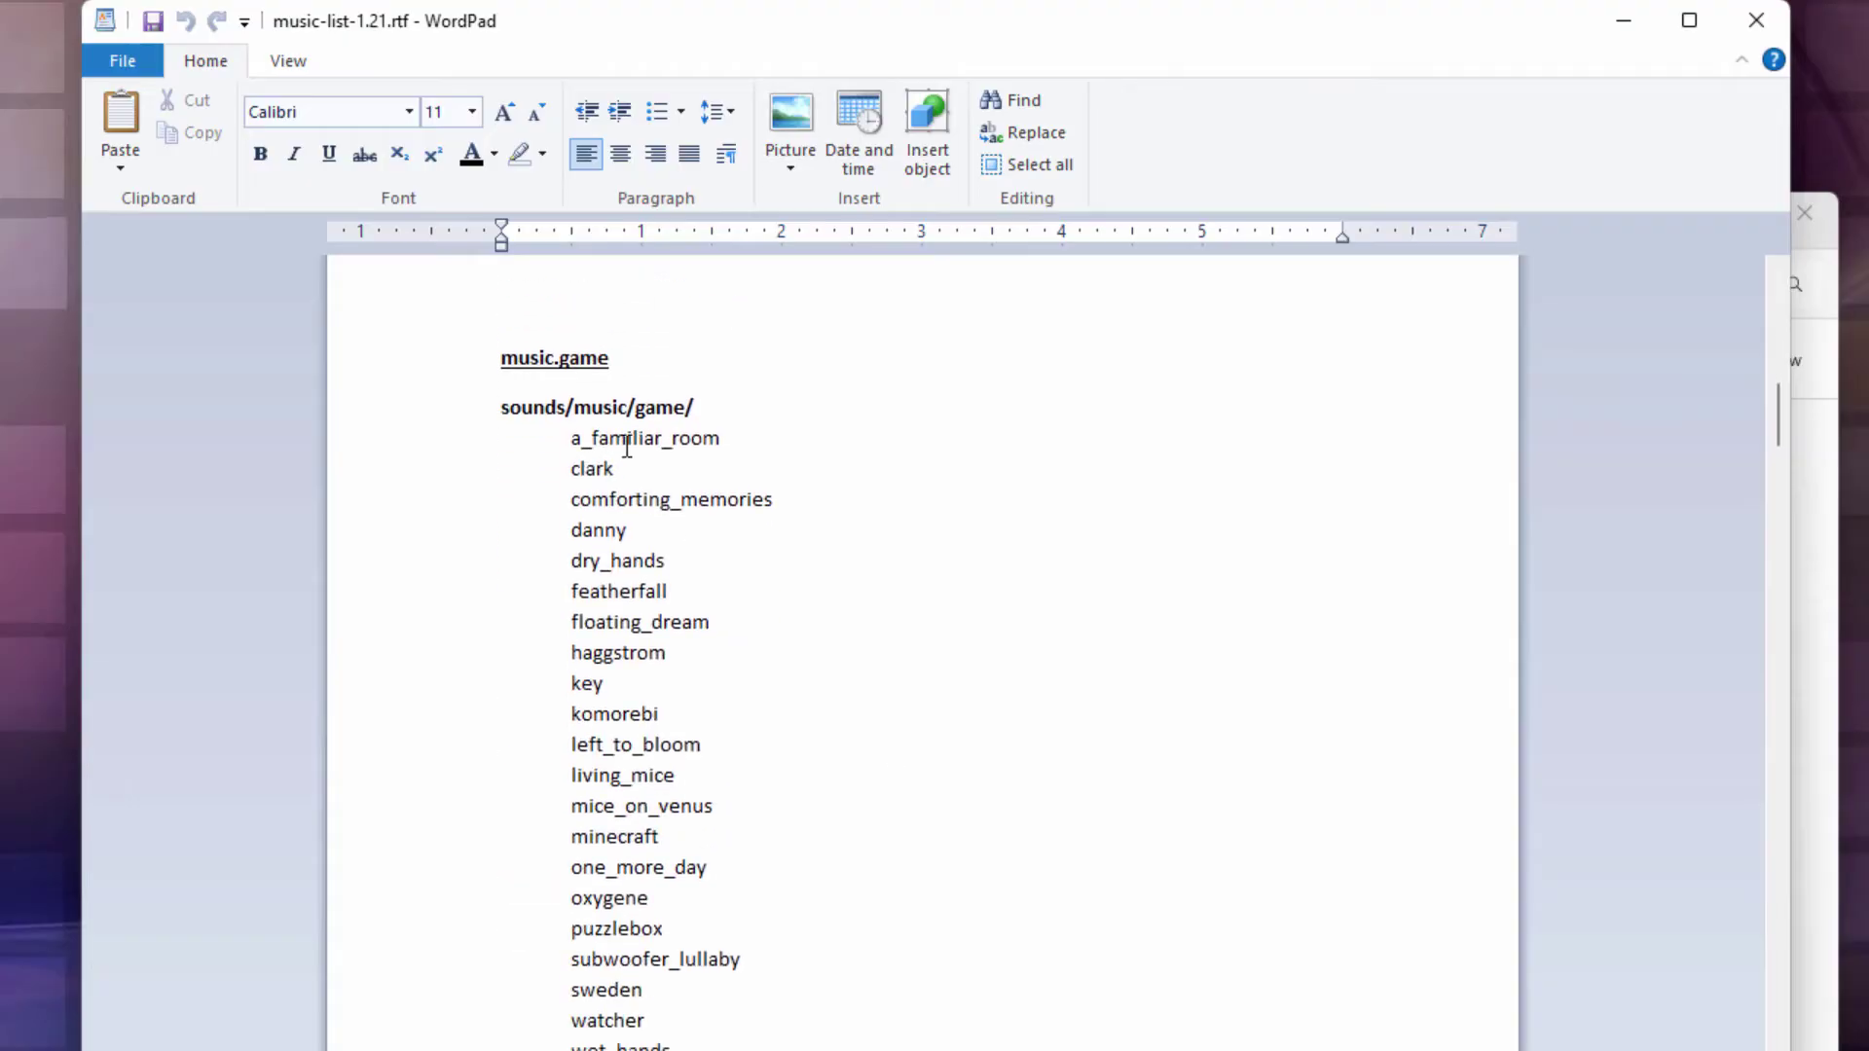
drag(568, 440, 715, 1050)
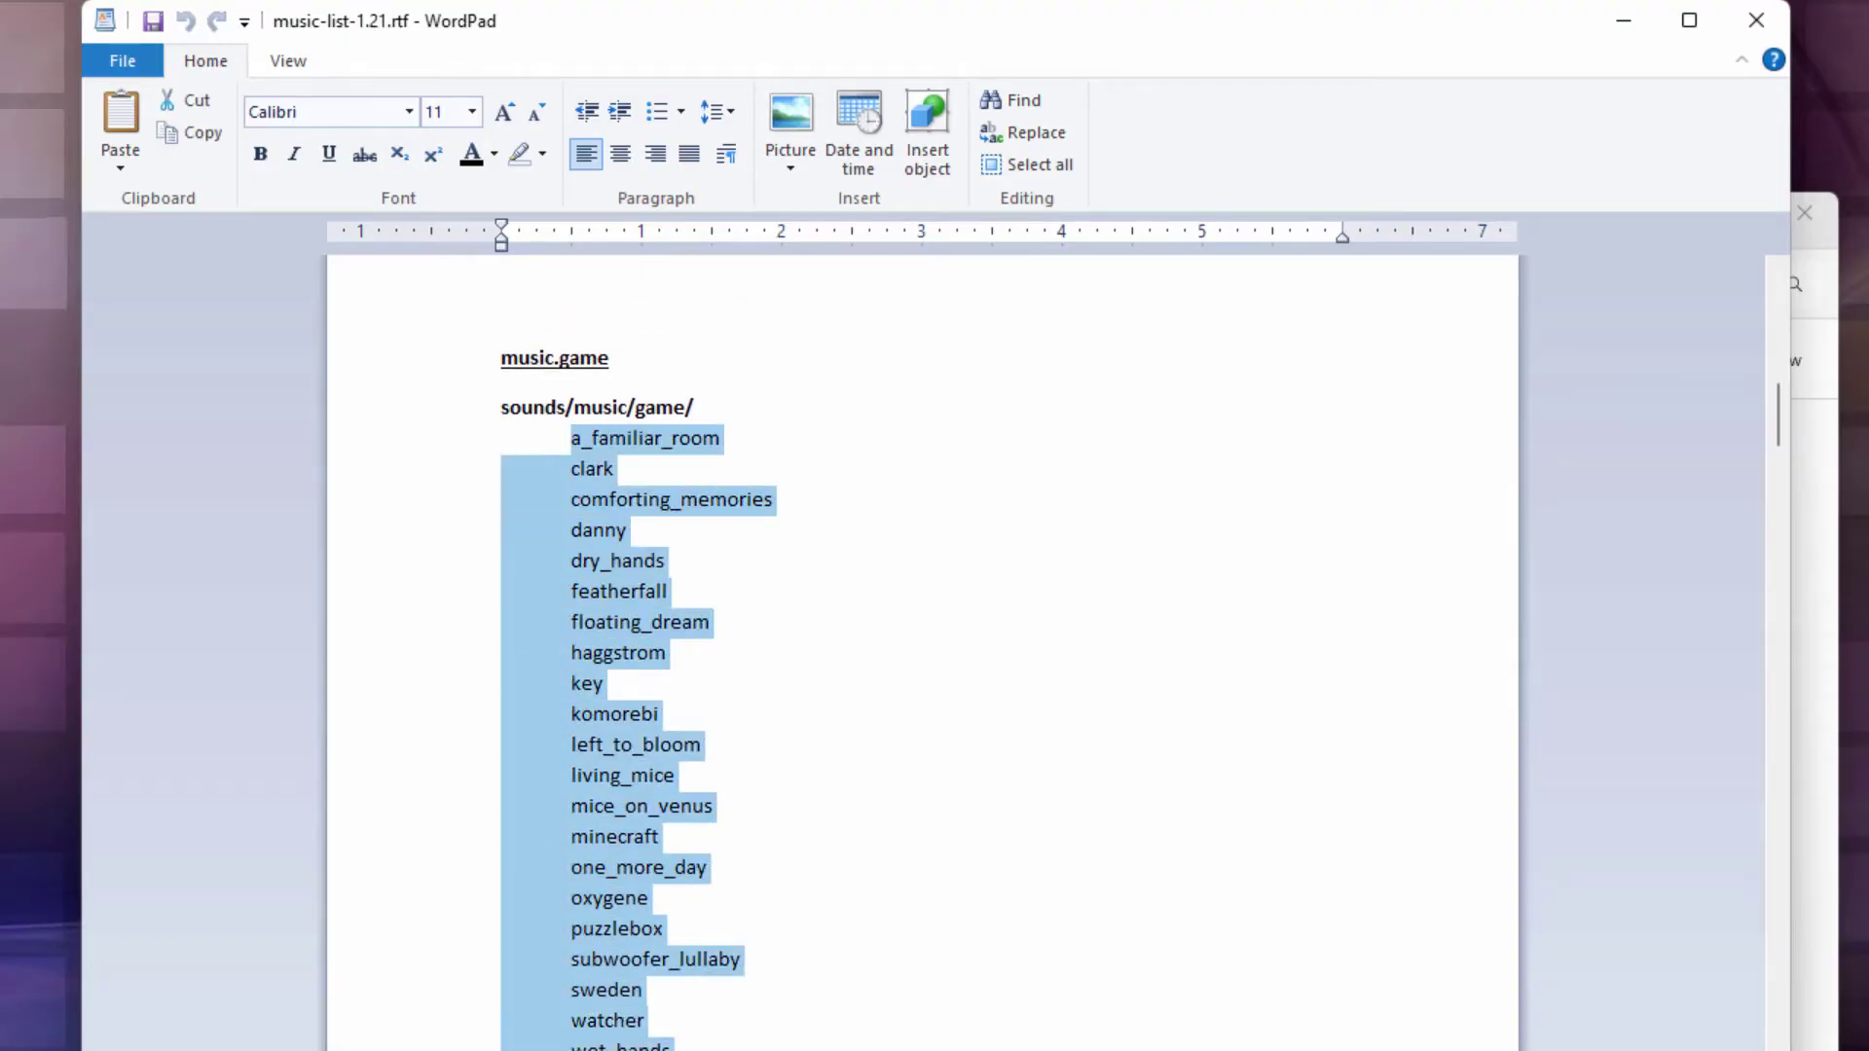
click(750, 737)
scroll(752, 736, down, 5)
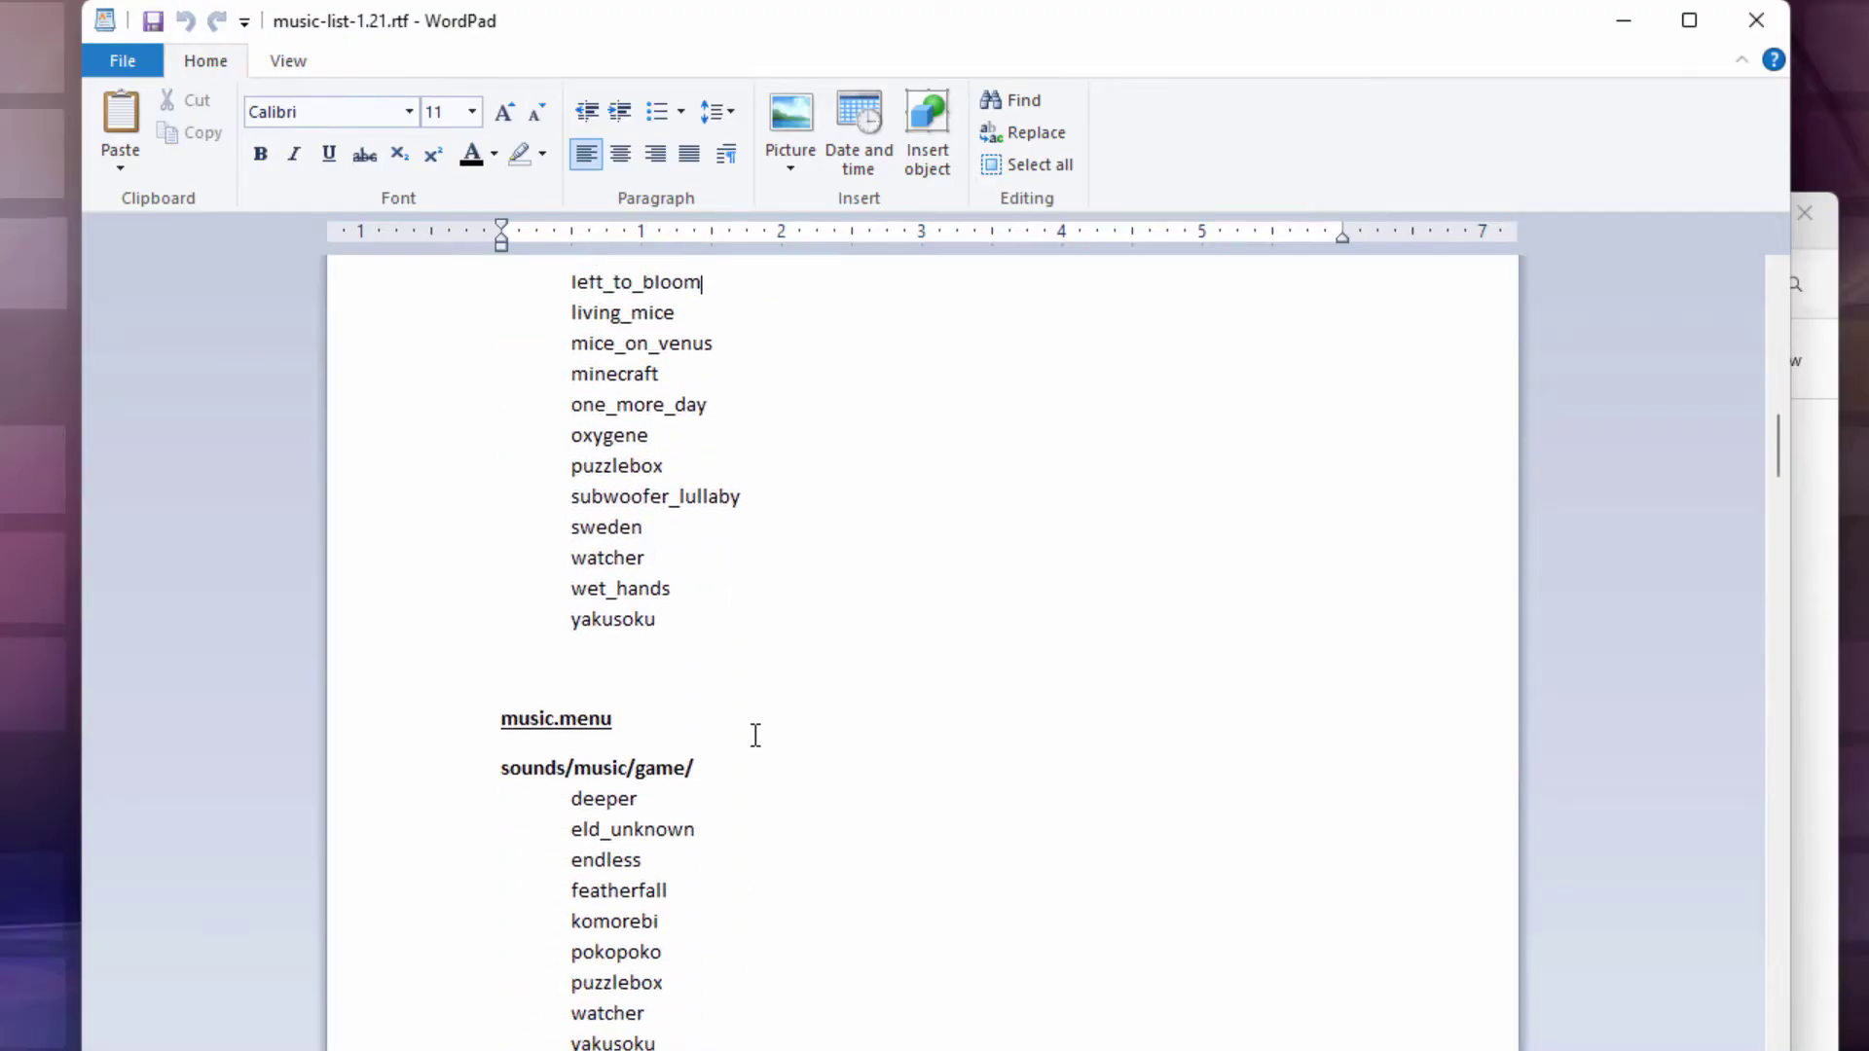
scroll(755, 734, down, 1)
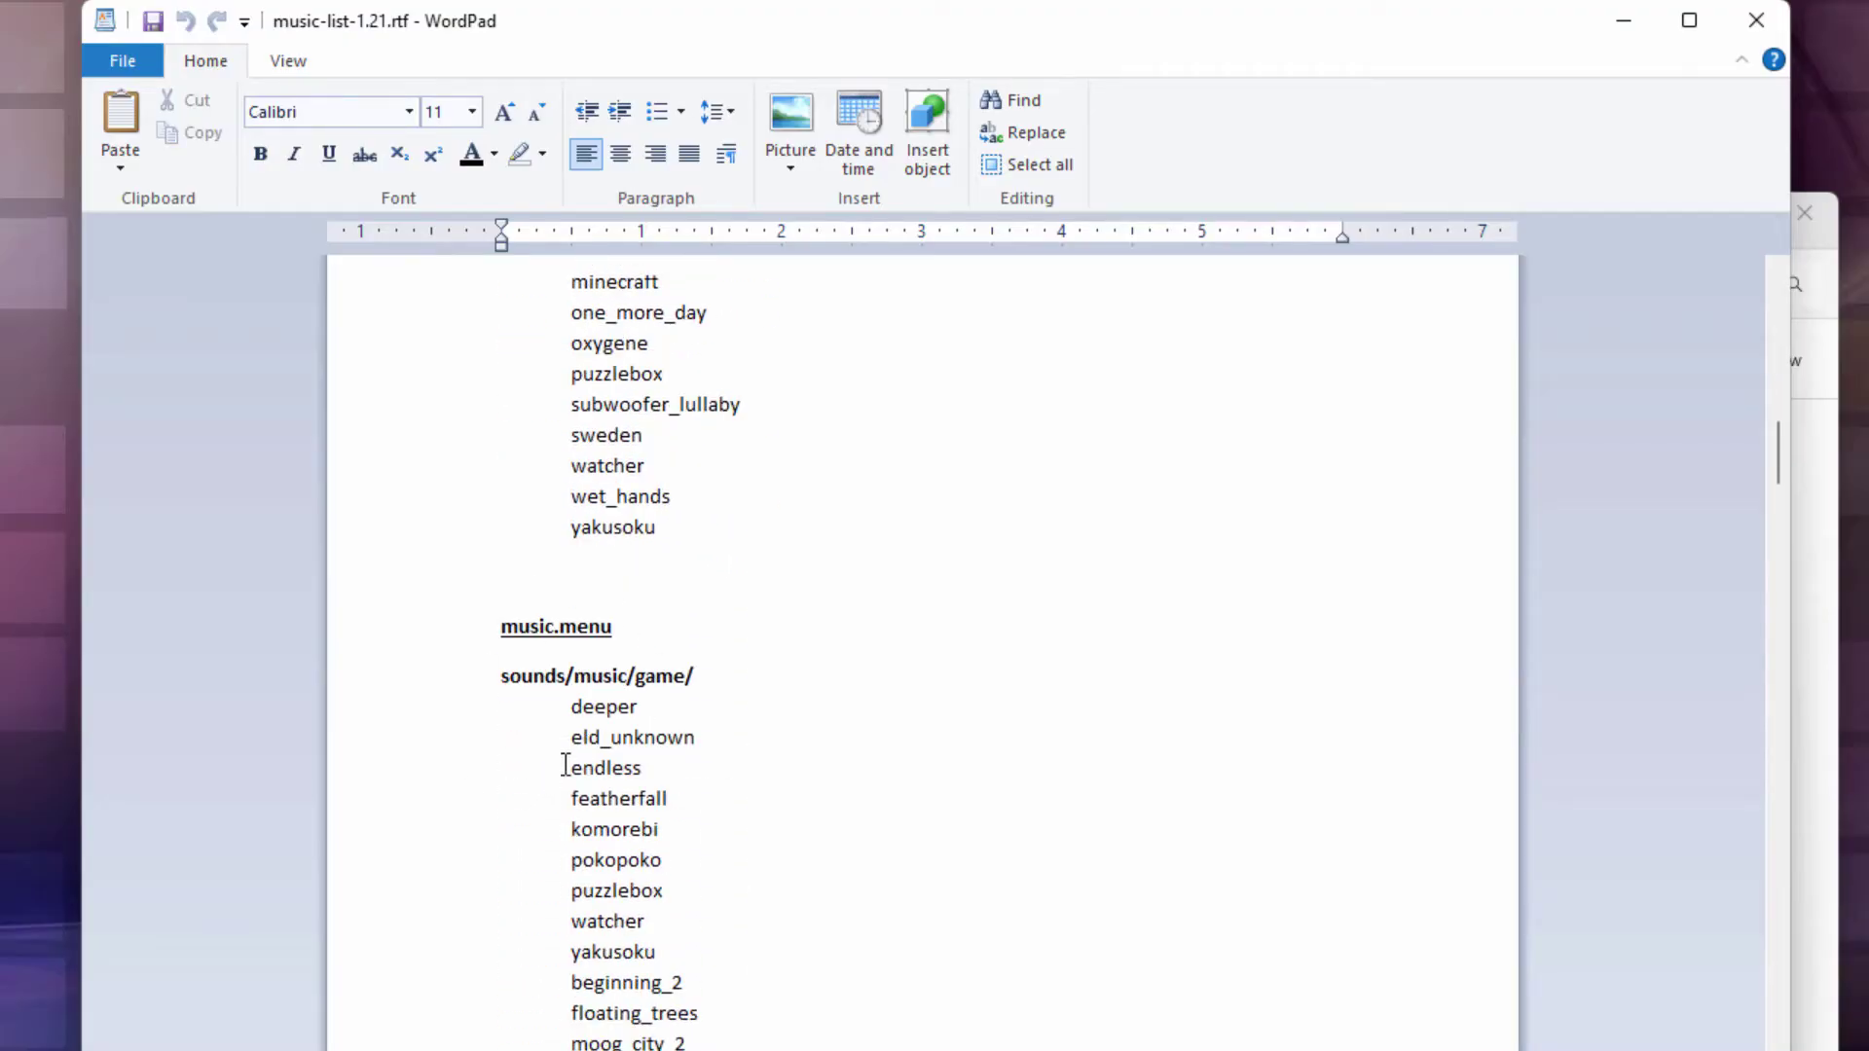
drag(572, 705, 705, 1046)
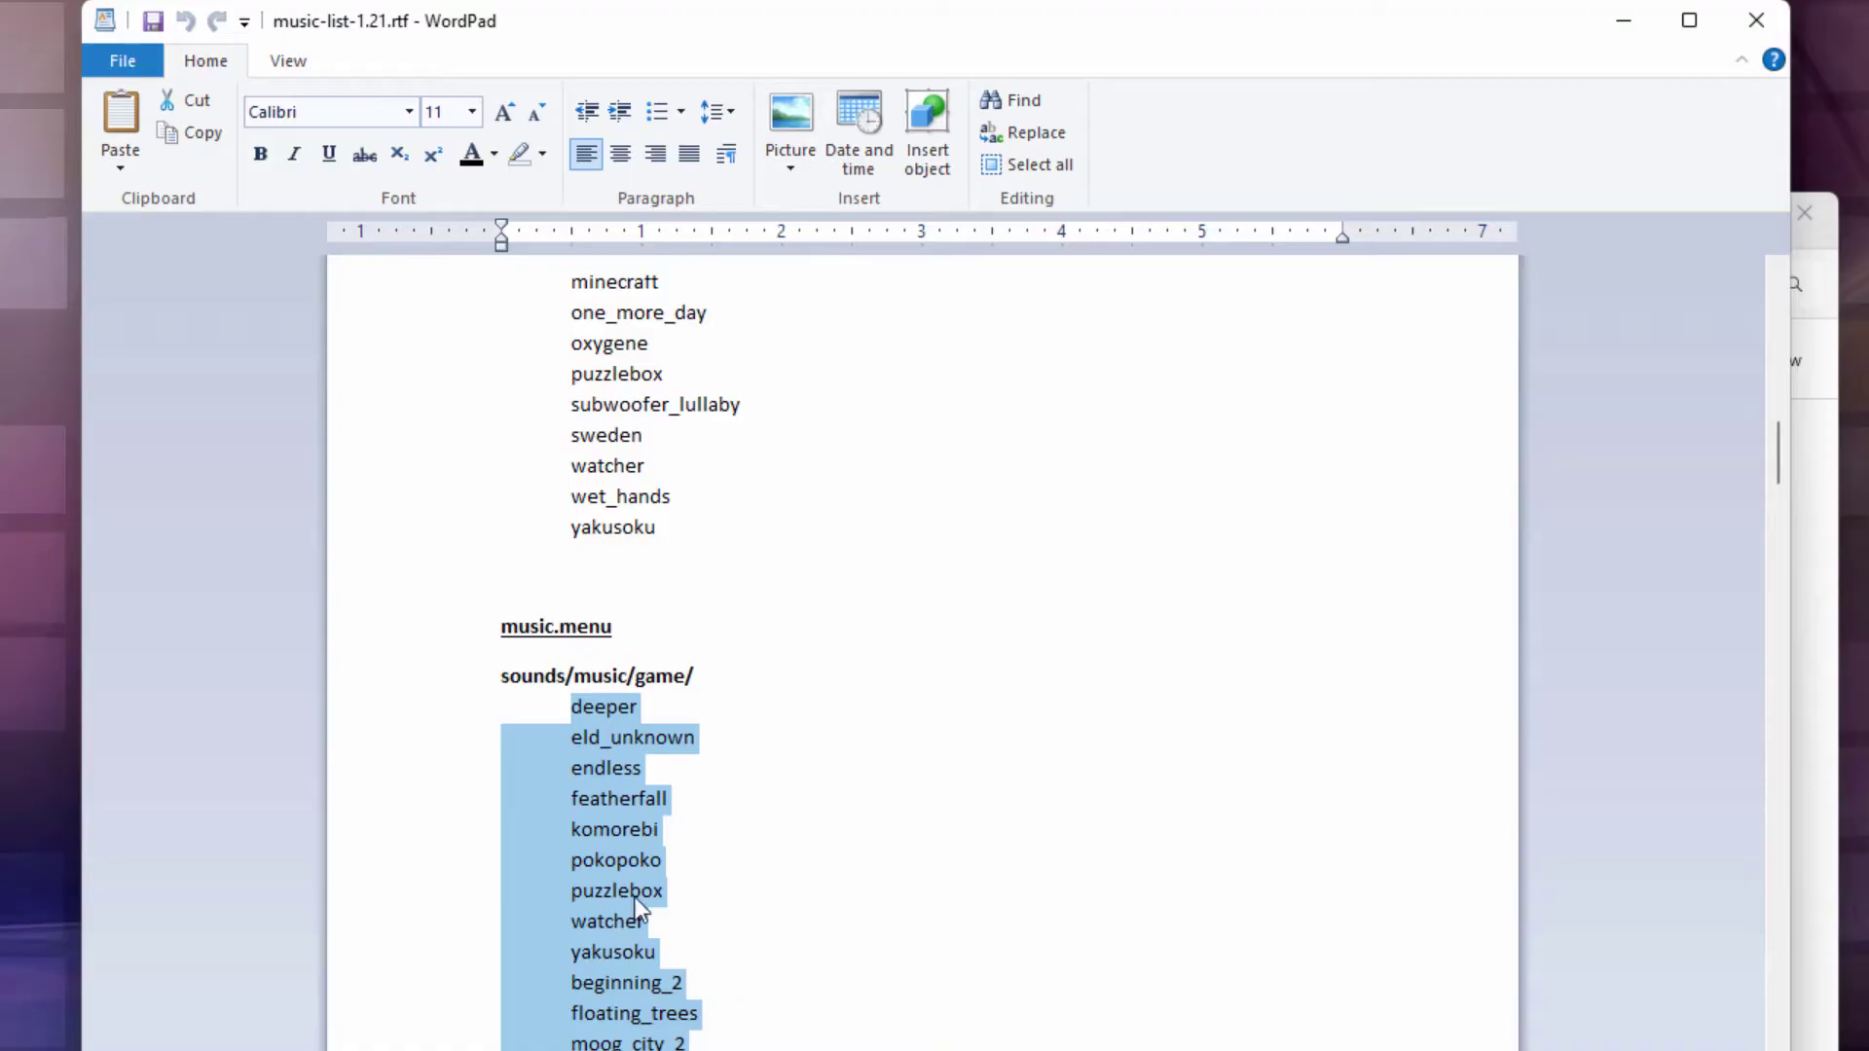
scroll(851, 838, up, 3)
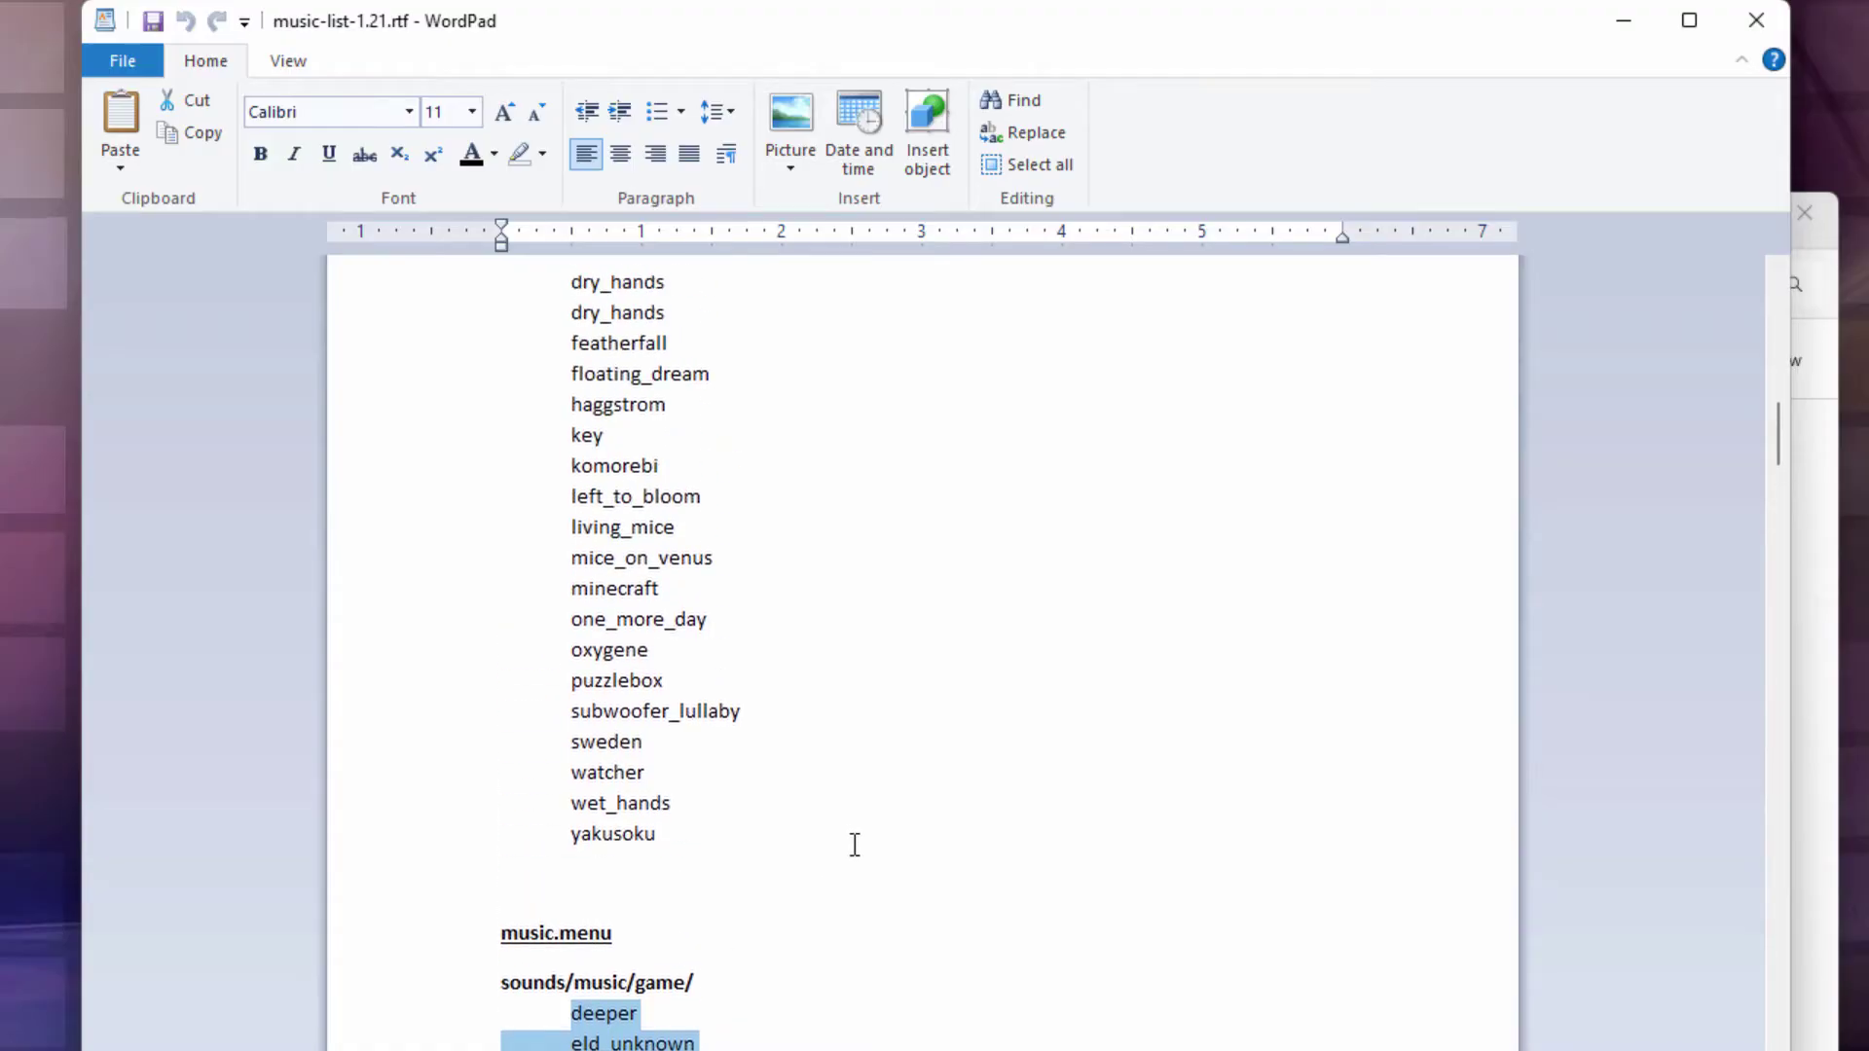
scroll(855, 845, up, 2)
scroll(825, 772, down, 5)
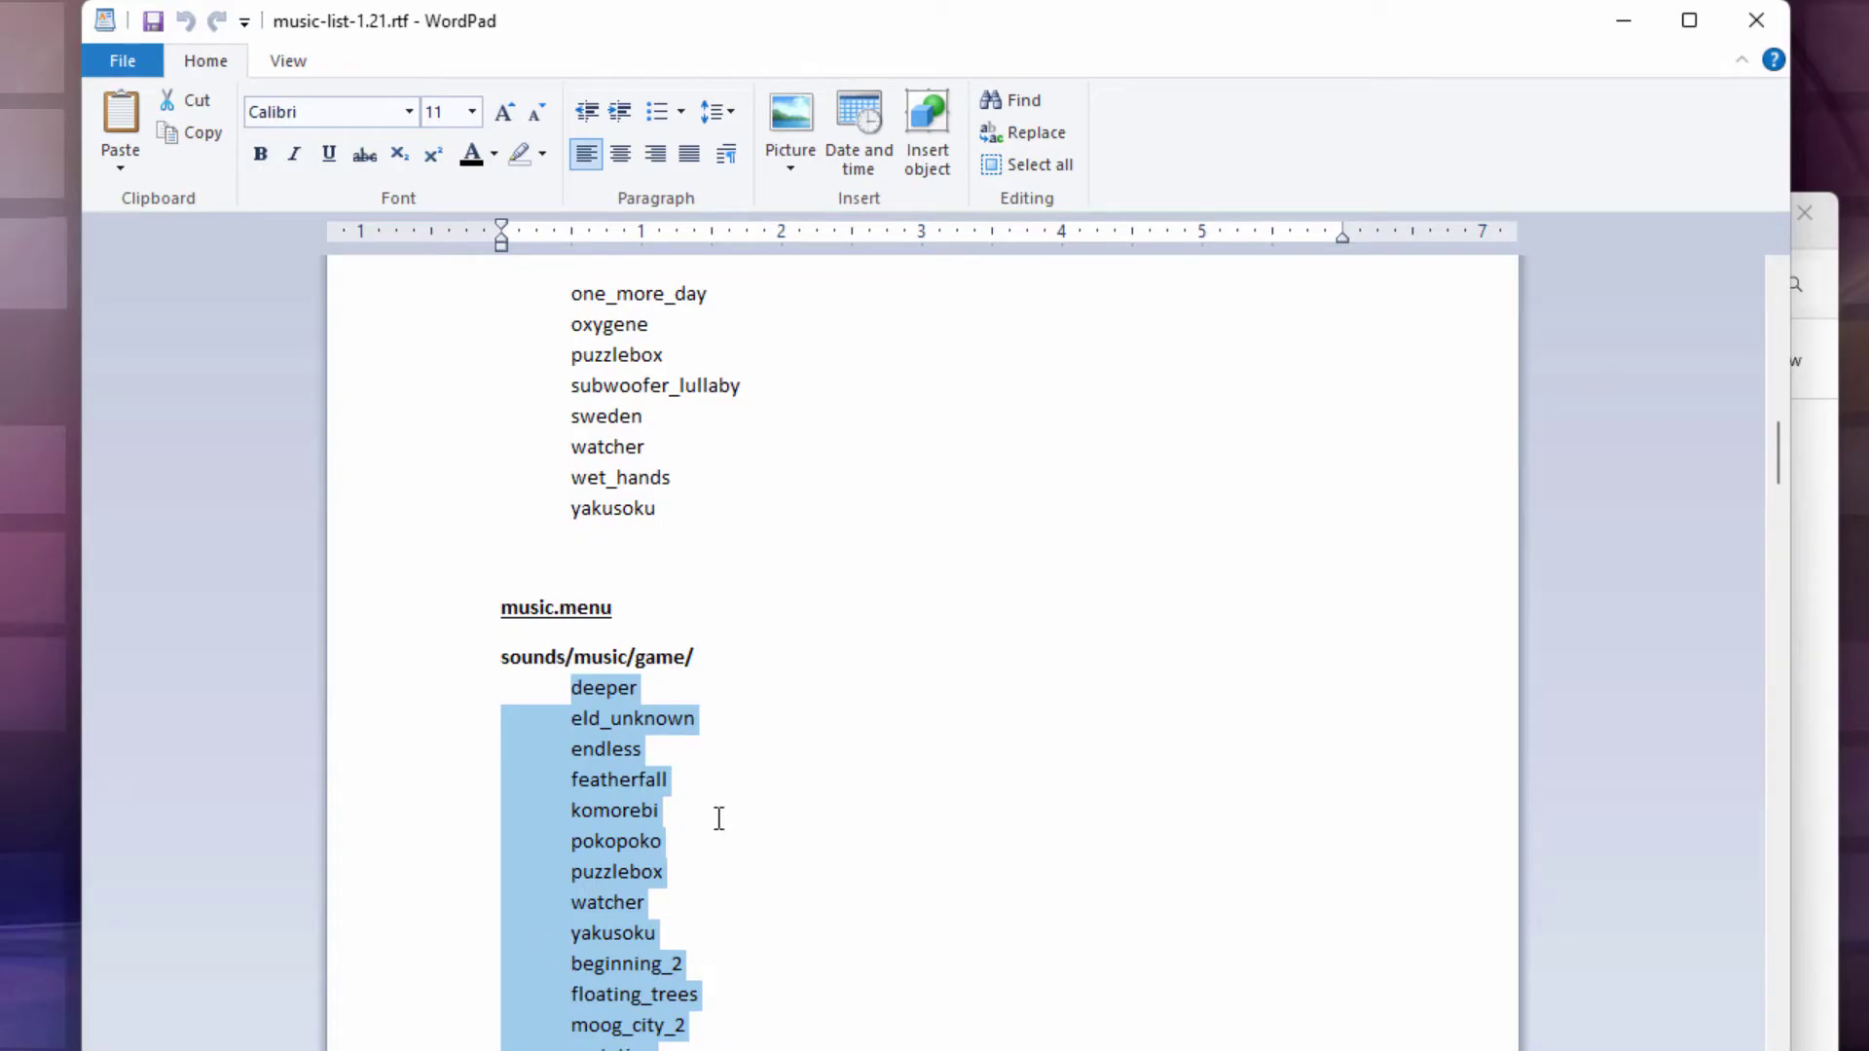
- Paste the copied 22-name list, a_familiar_room to yakusoku, over the selected names
text(a_familiar_room clark comforting_memories danny dry_hands featherfall floating_dream haggstrom key komorebi left_to_bloom living_mice mice_on_venus minecraft one_more_day oxygene puzzlebox subwoofer_lullaby sweden watcher wet_hands yakusoku)
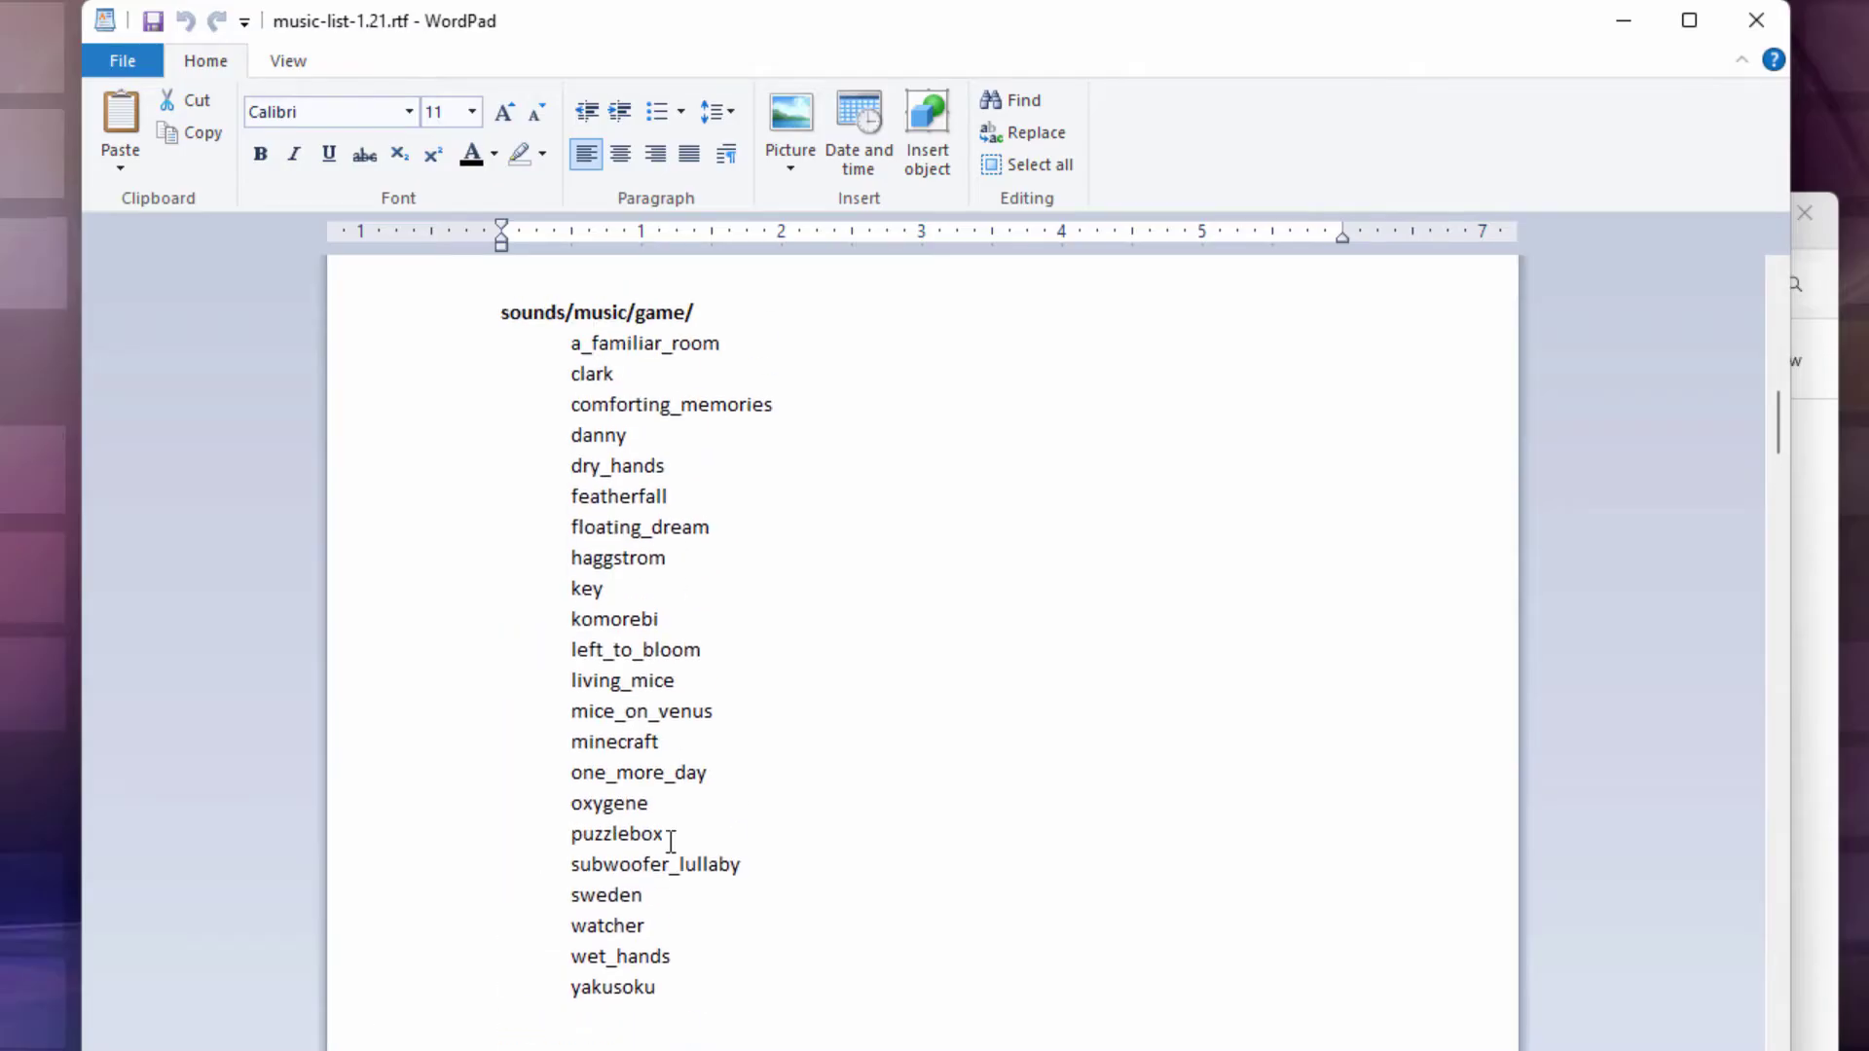
scroll(783, 813, up, 1)
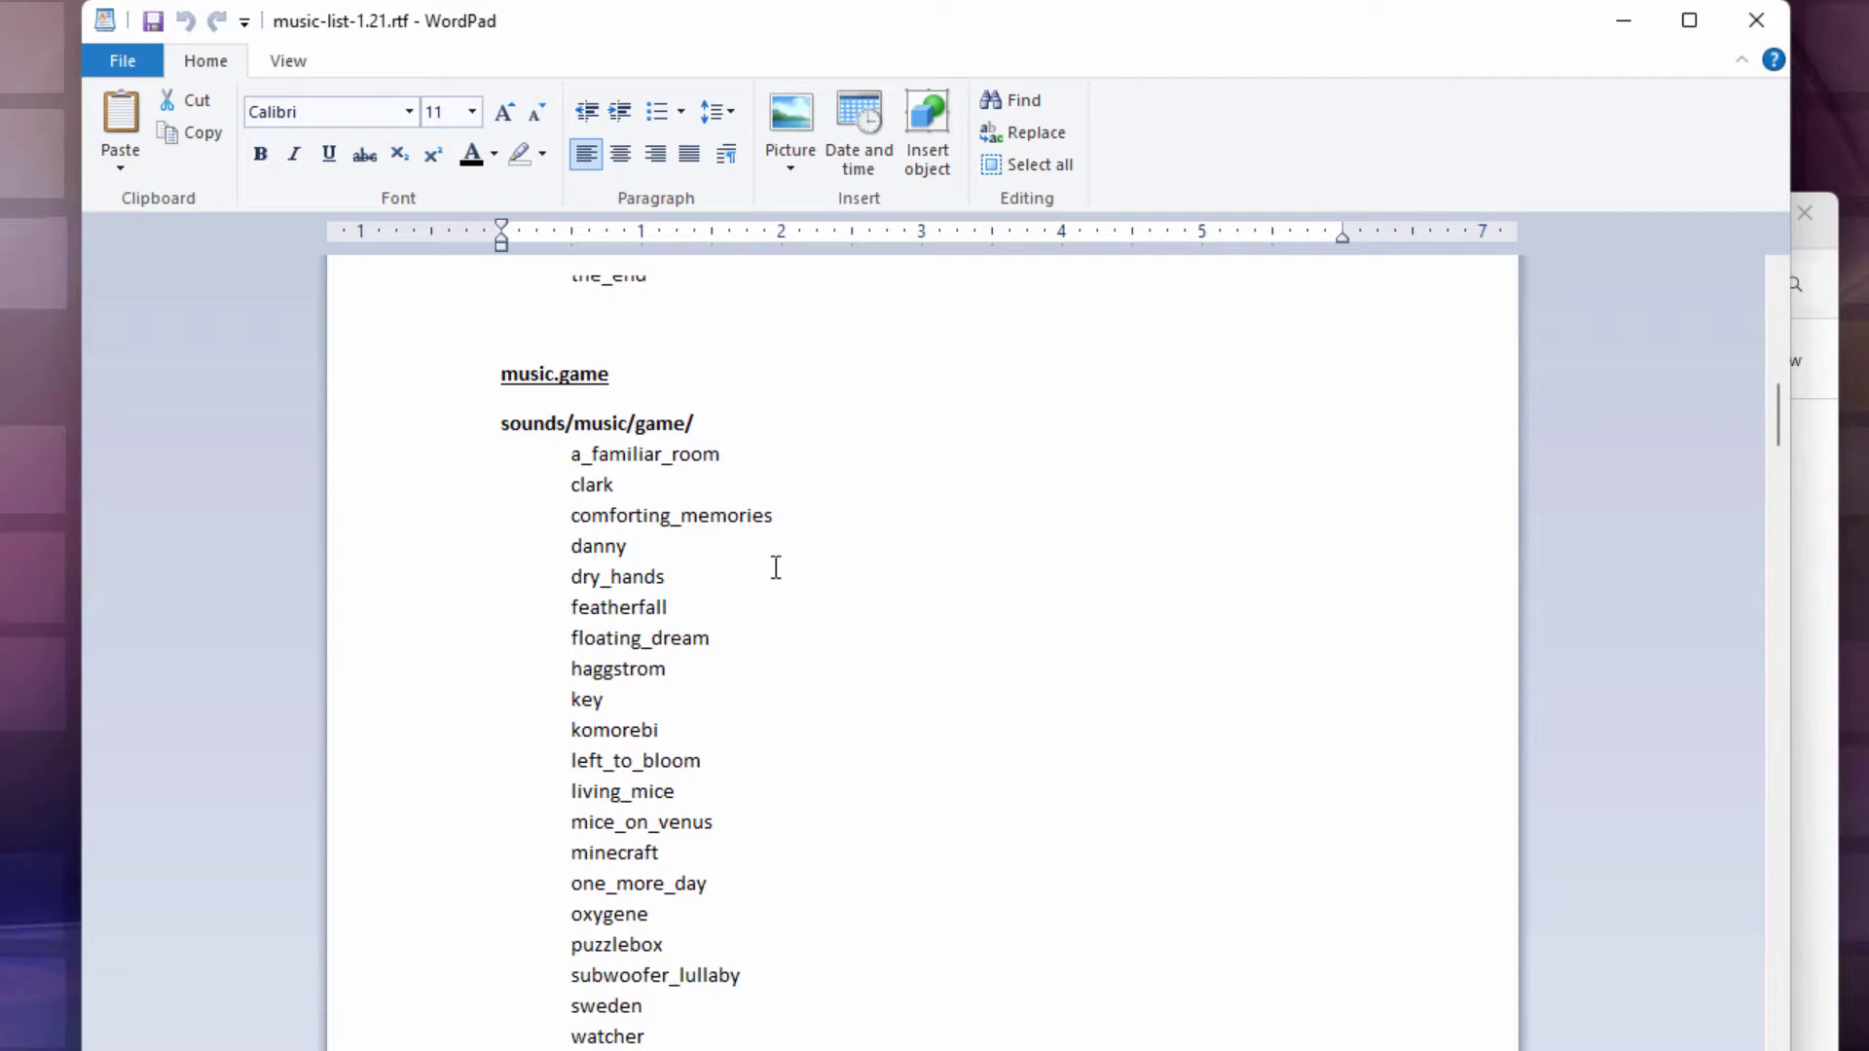
click(835, 821)
scroll(863, 845, up, 8)
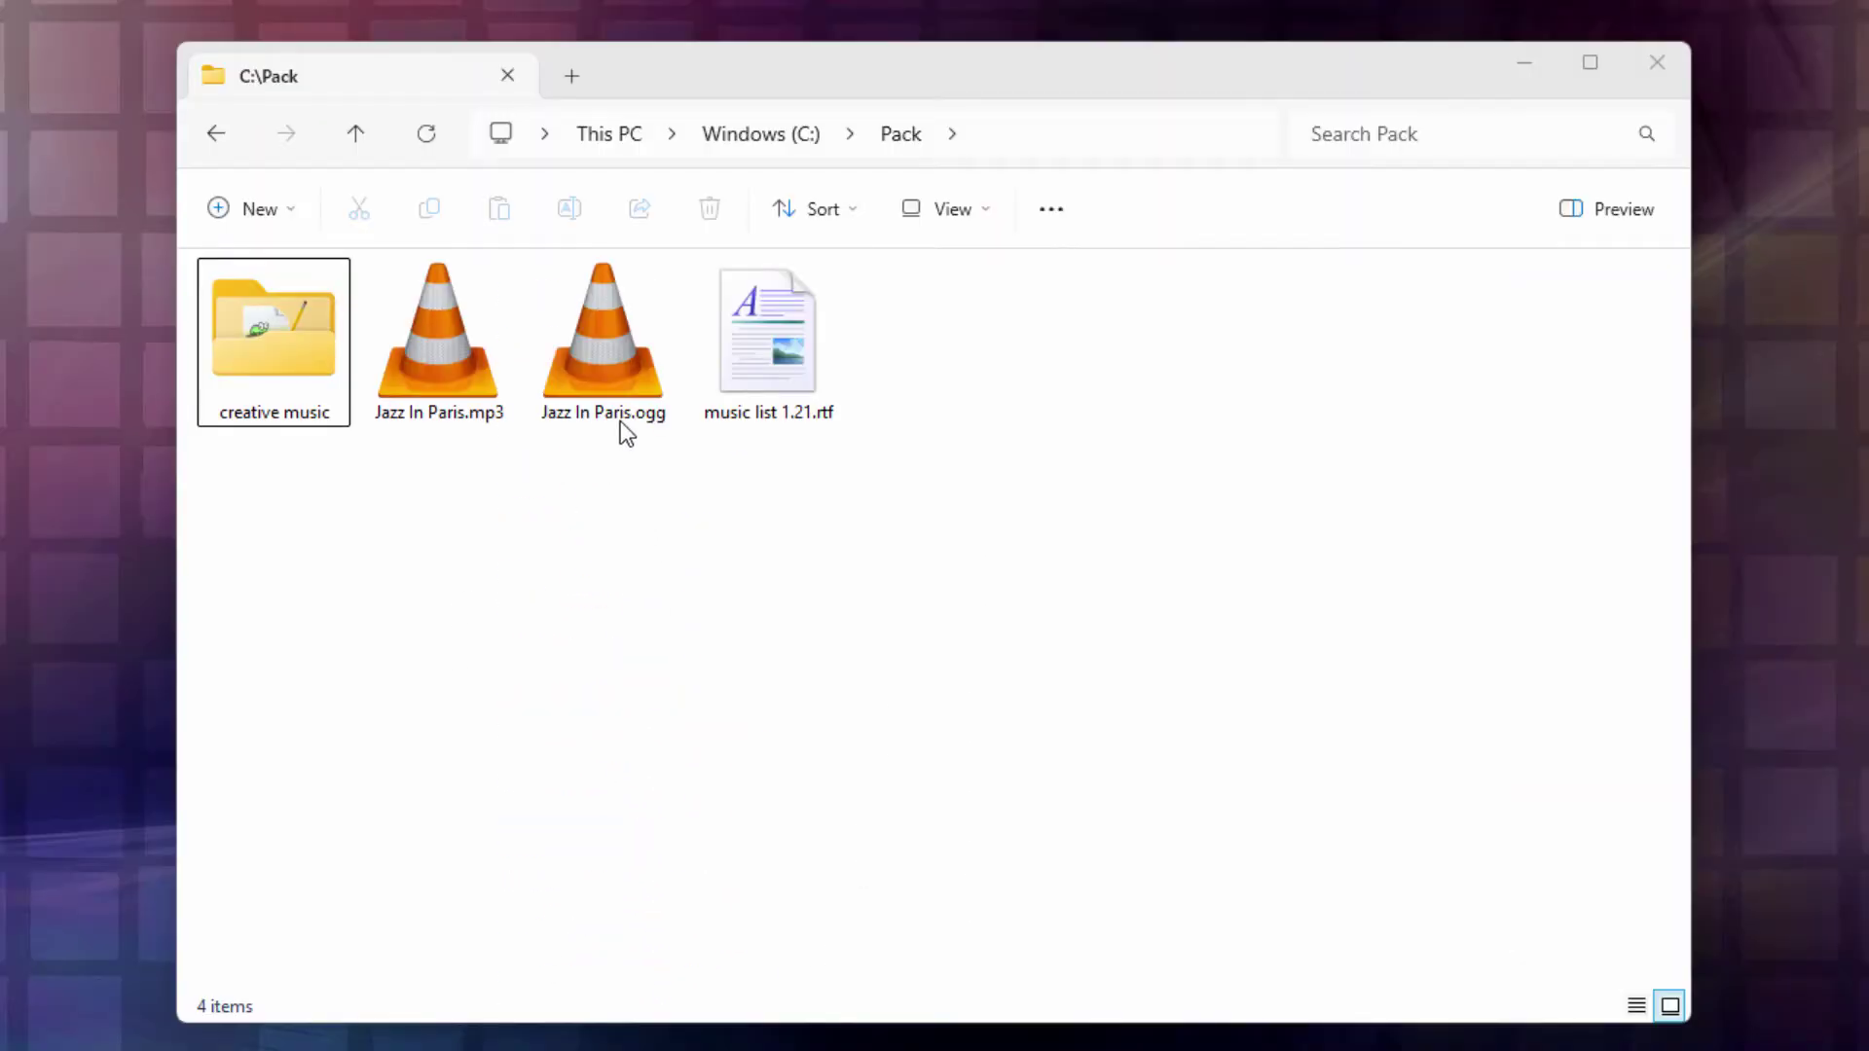
- Copy Jazz In Paris.ogg and paste it twice into C:\Pack
right_click(604, 365)
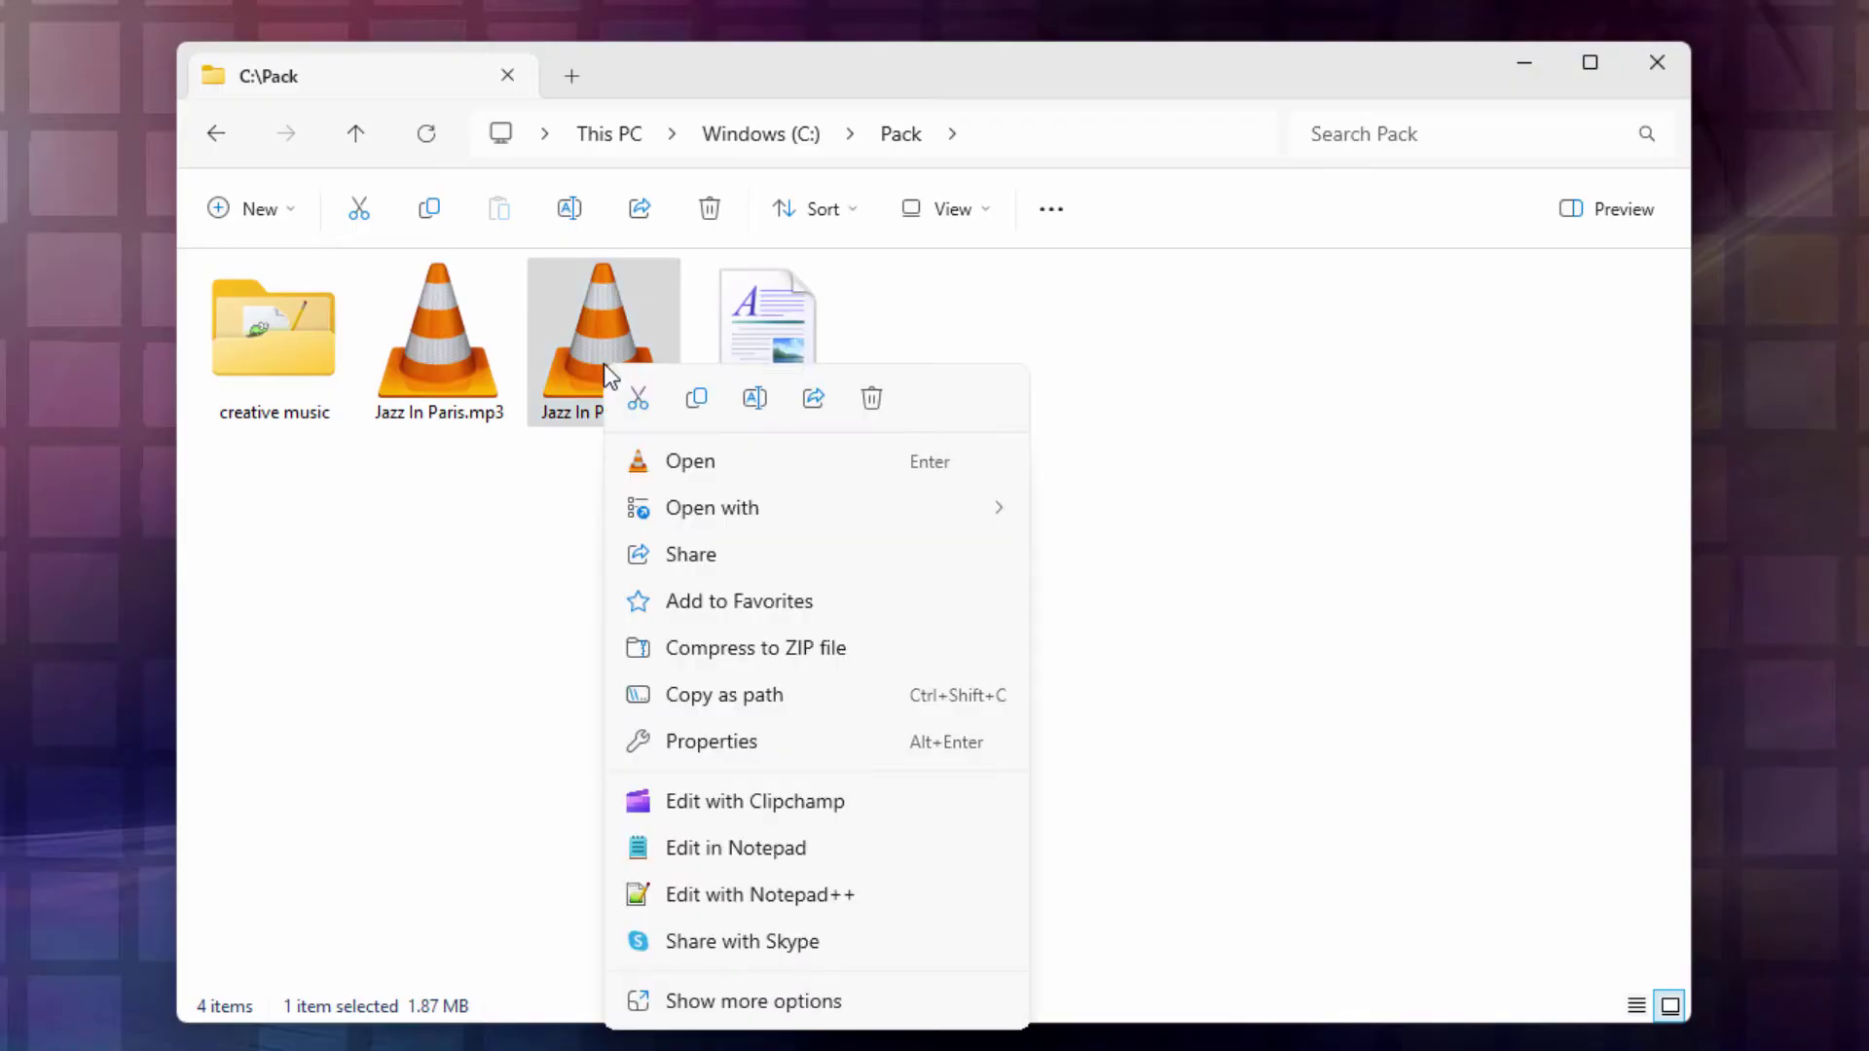
click(696, 397)
click(646, 520)
right_click(647, 531)
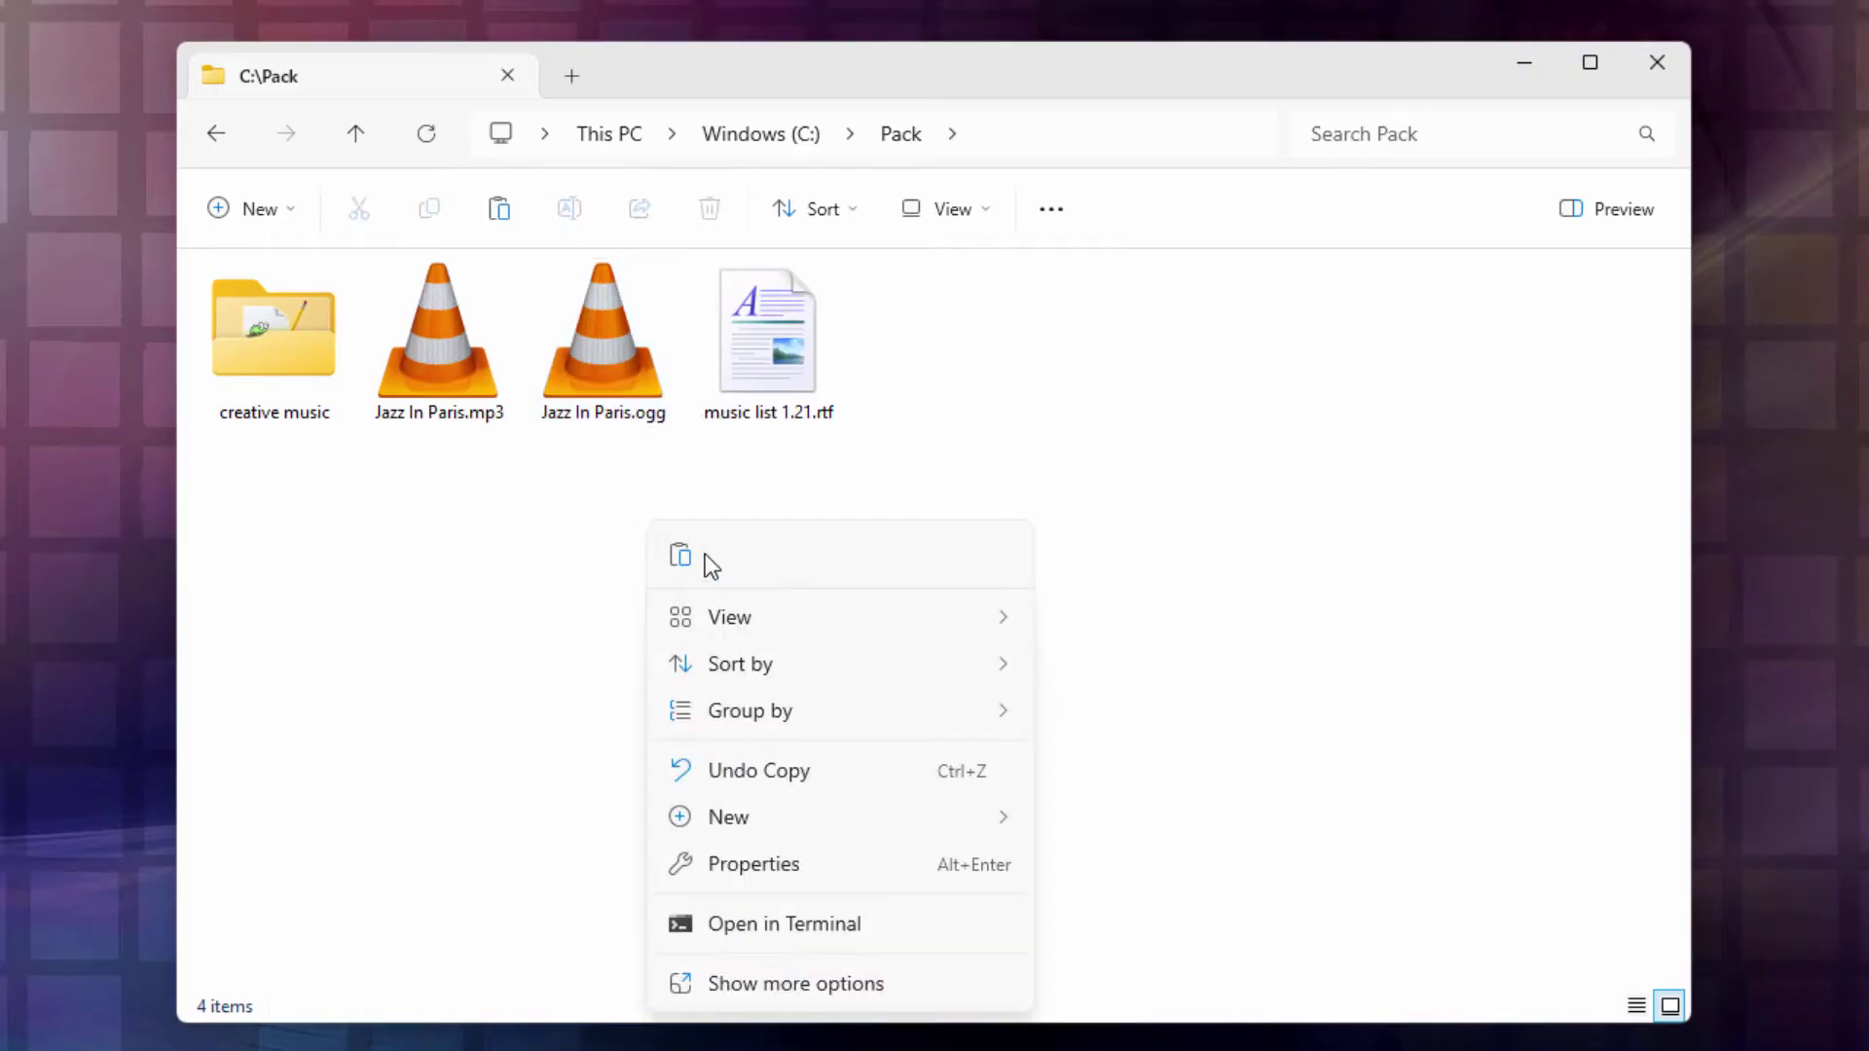
click(702, 552)
right_click(645, 528)
click(676, 555)
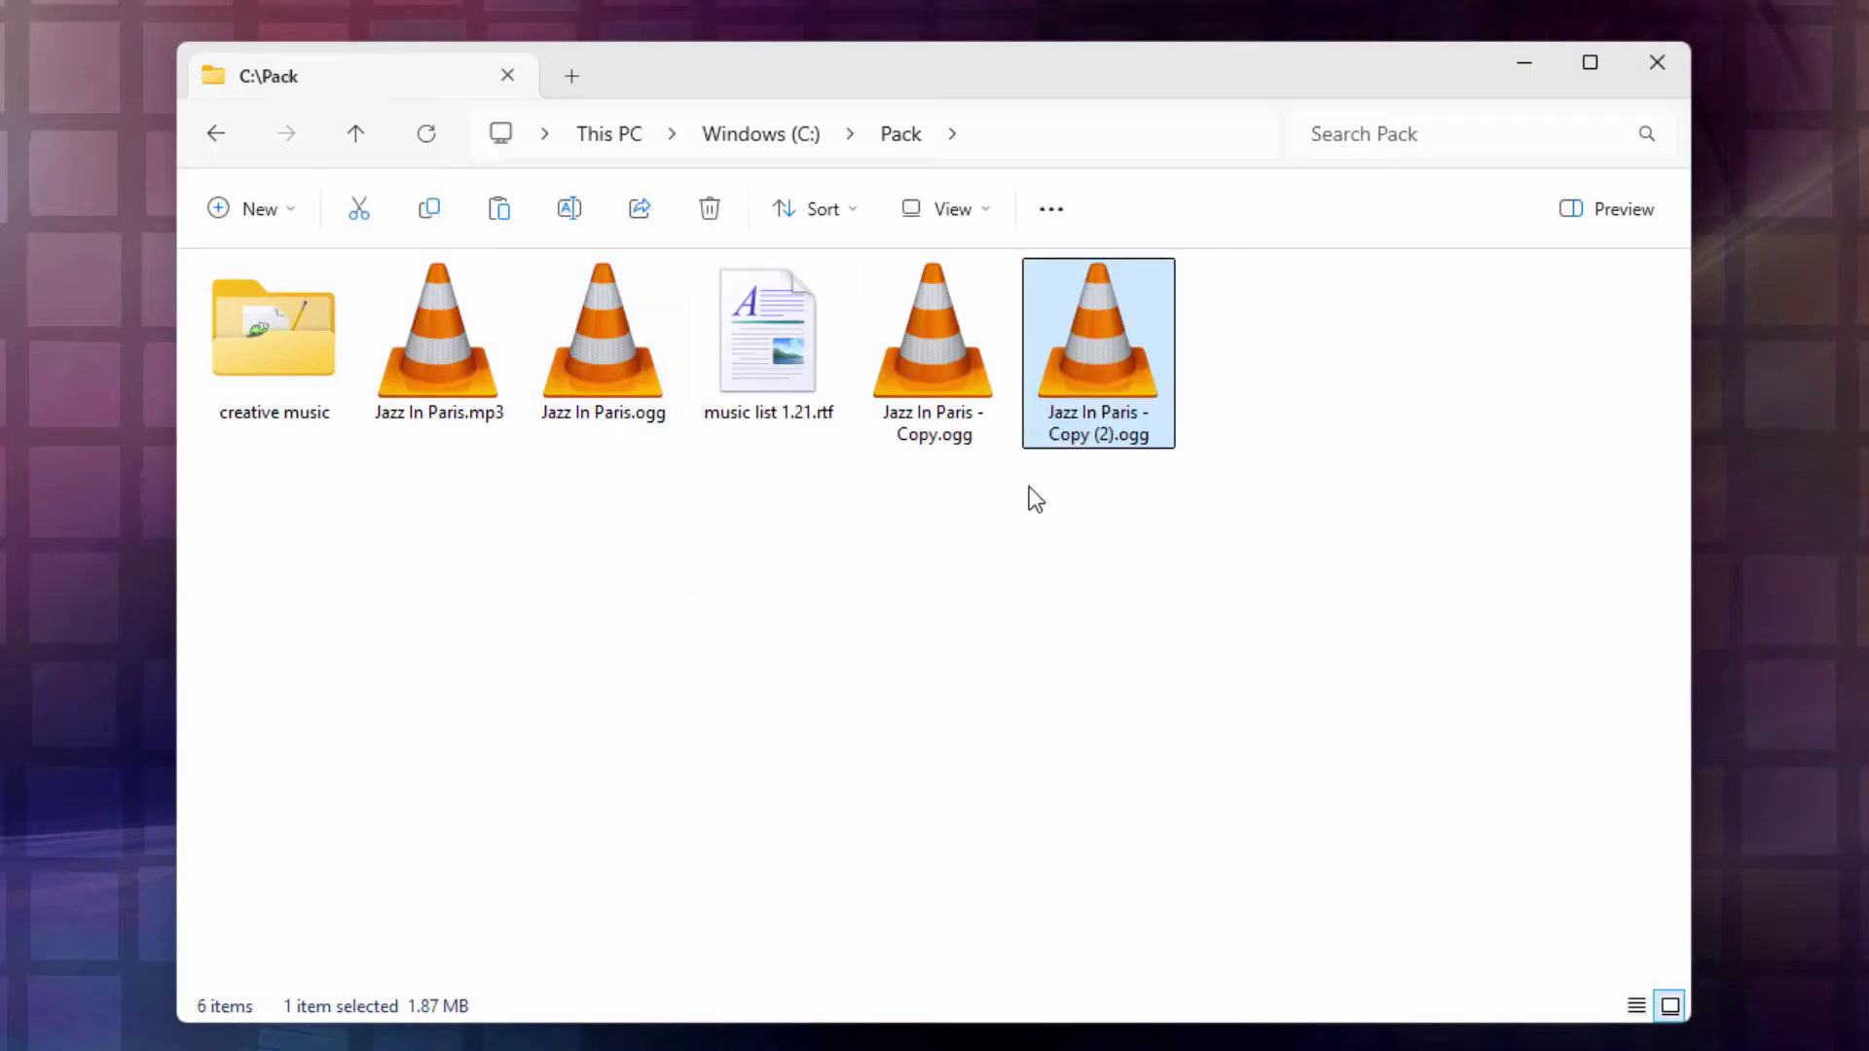
double_click(761, 357)
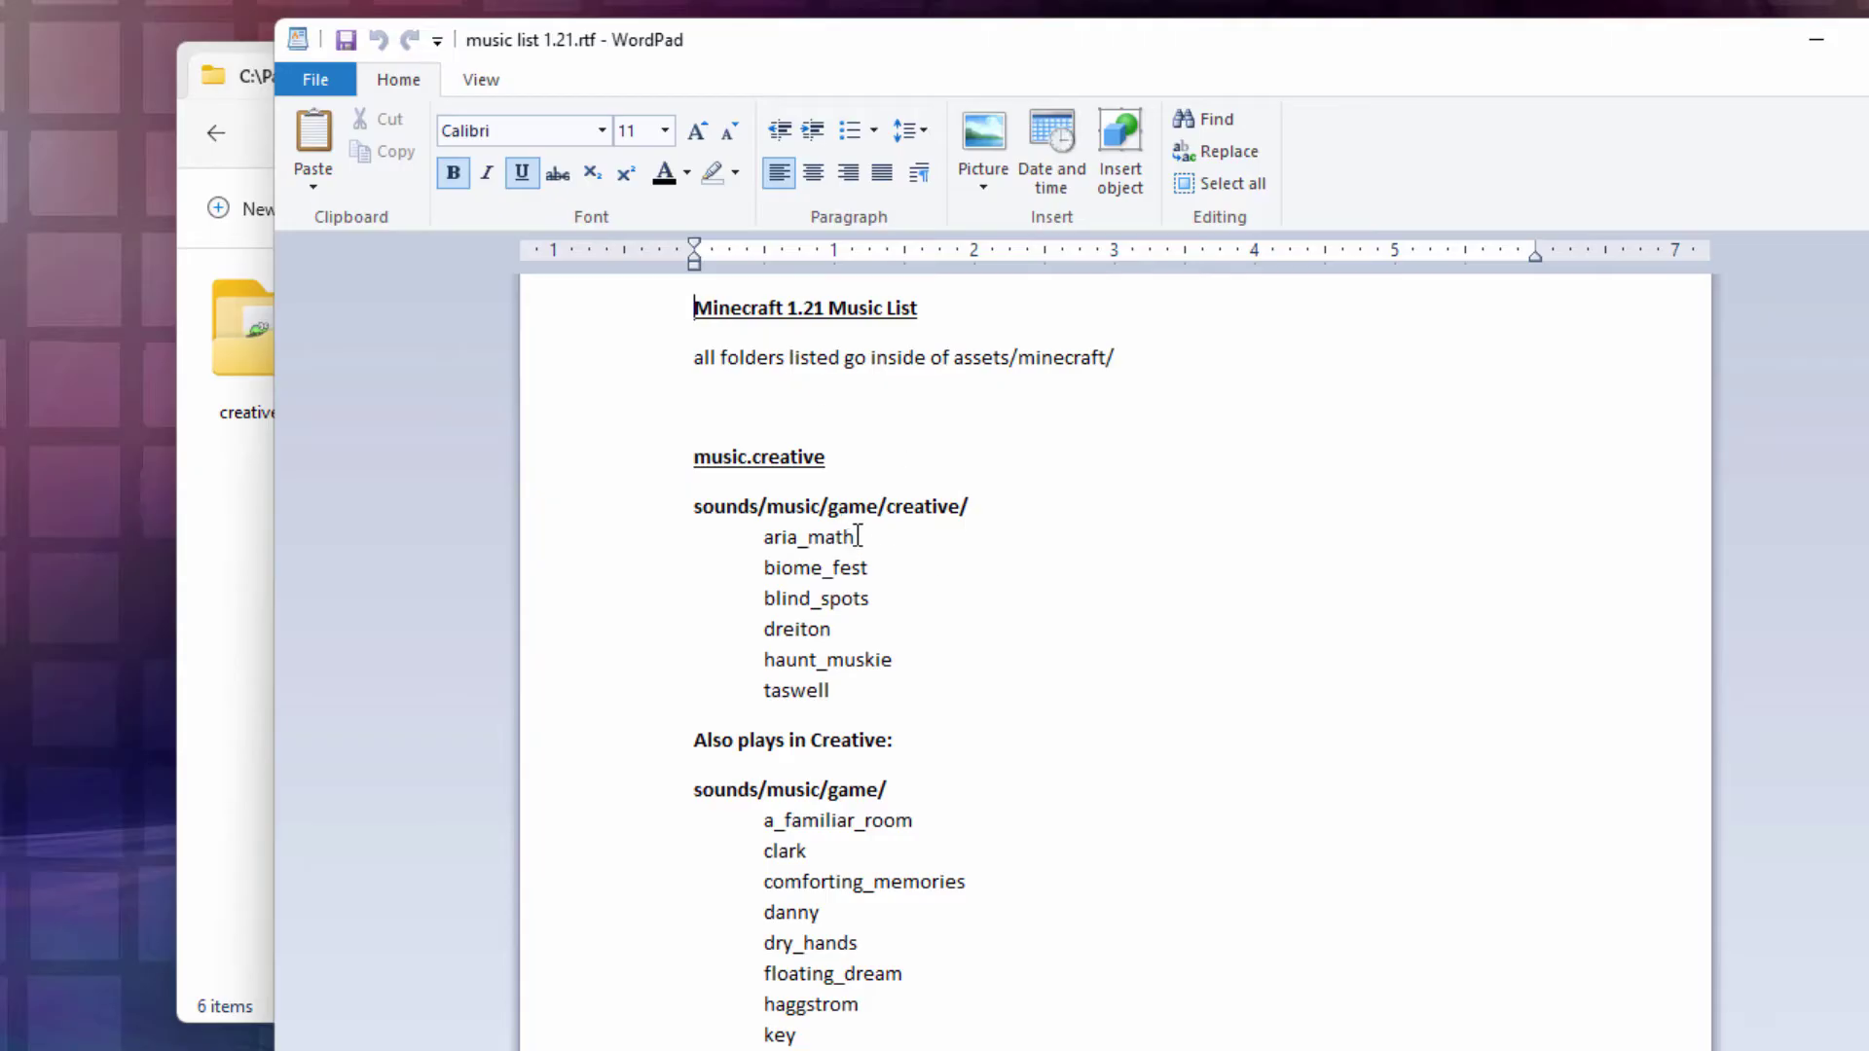
- Rename Jazz In Paris - Copy.ogg to aria_math.ogg using the name copied from WordPad
drag(857, 537, 781, 536)
right_click(784, 537)
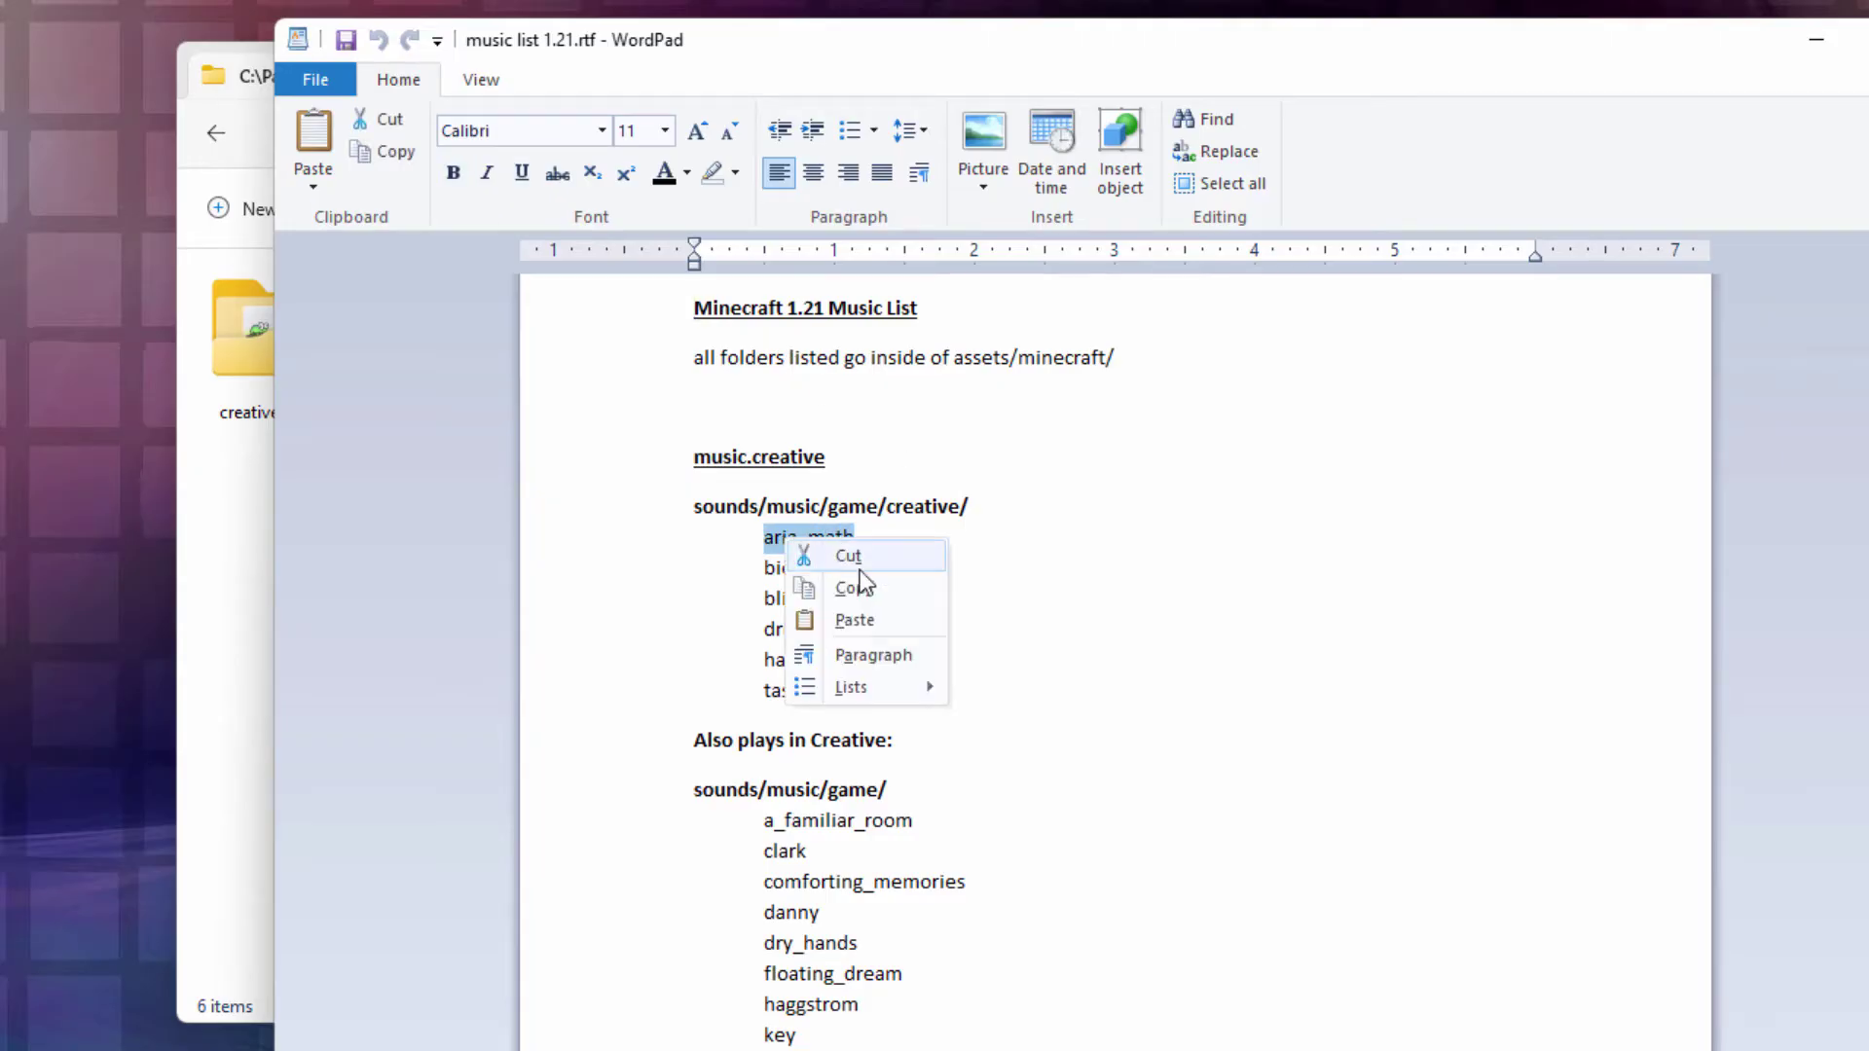
click(868, 587)
click(1812, 39)
click(921, 423)
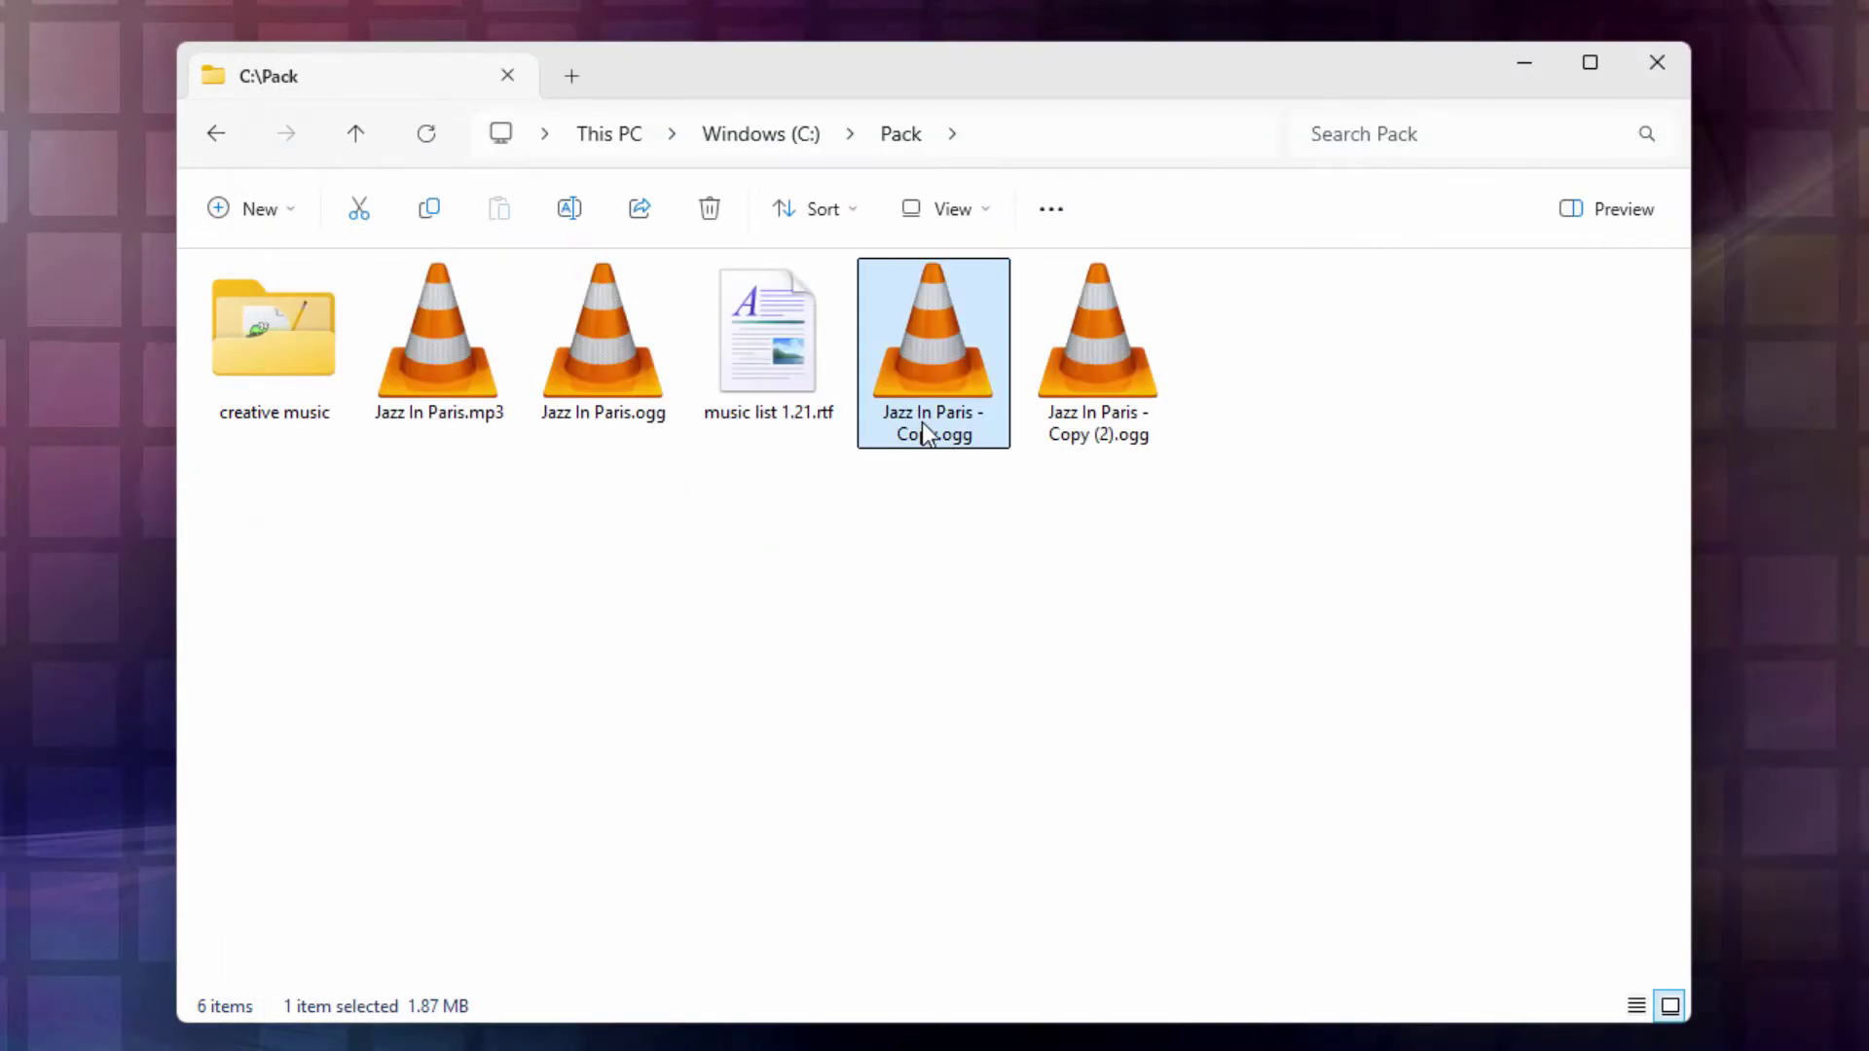
click(921, 417)
right_click(925, 418)
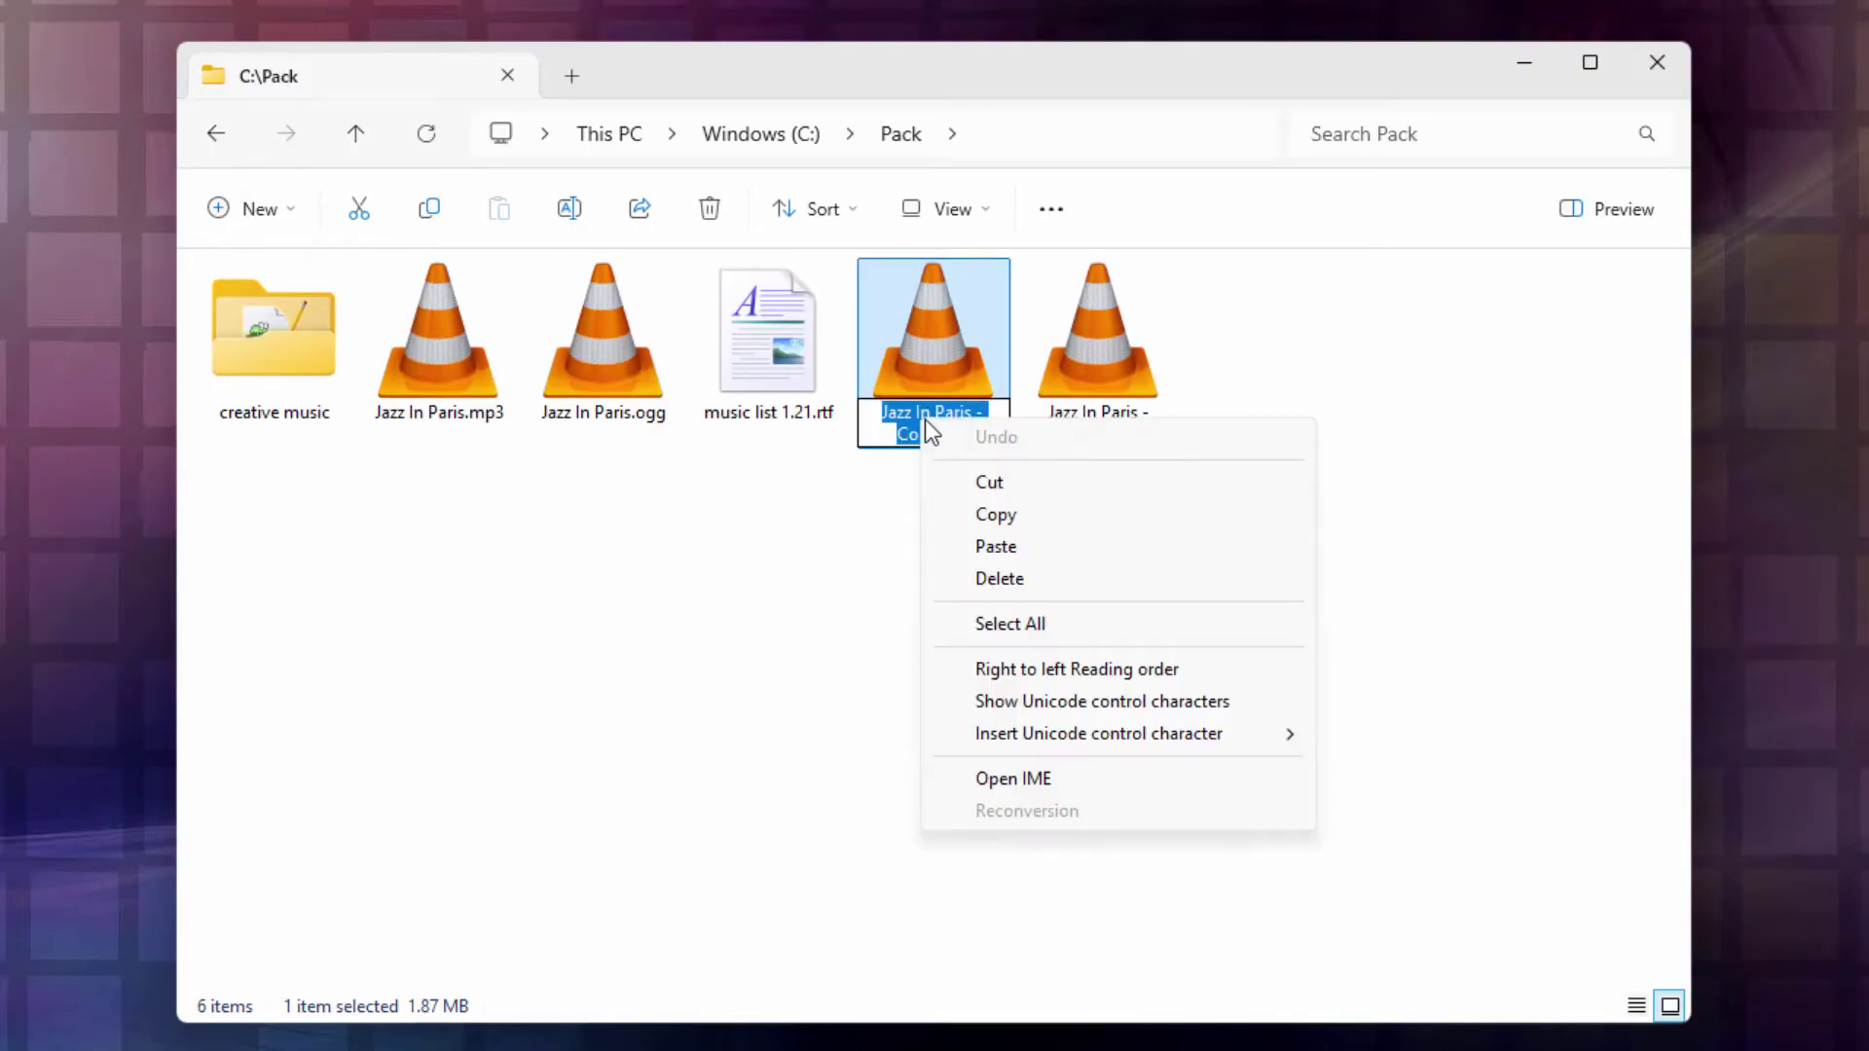
click(995, 546)
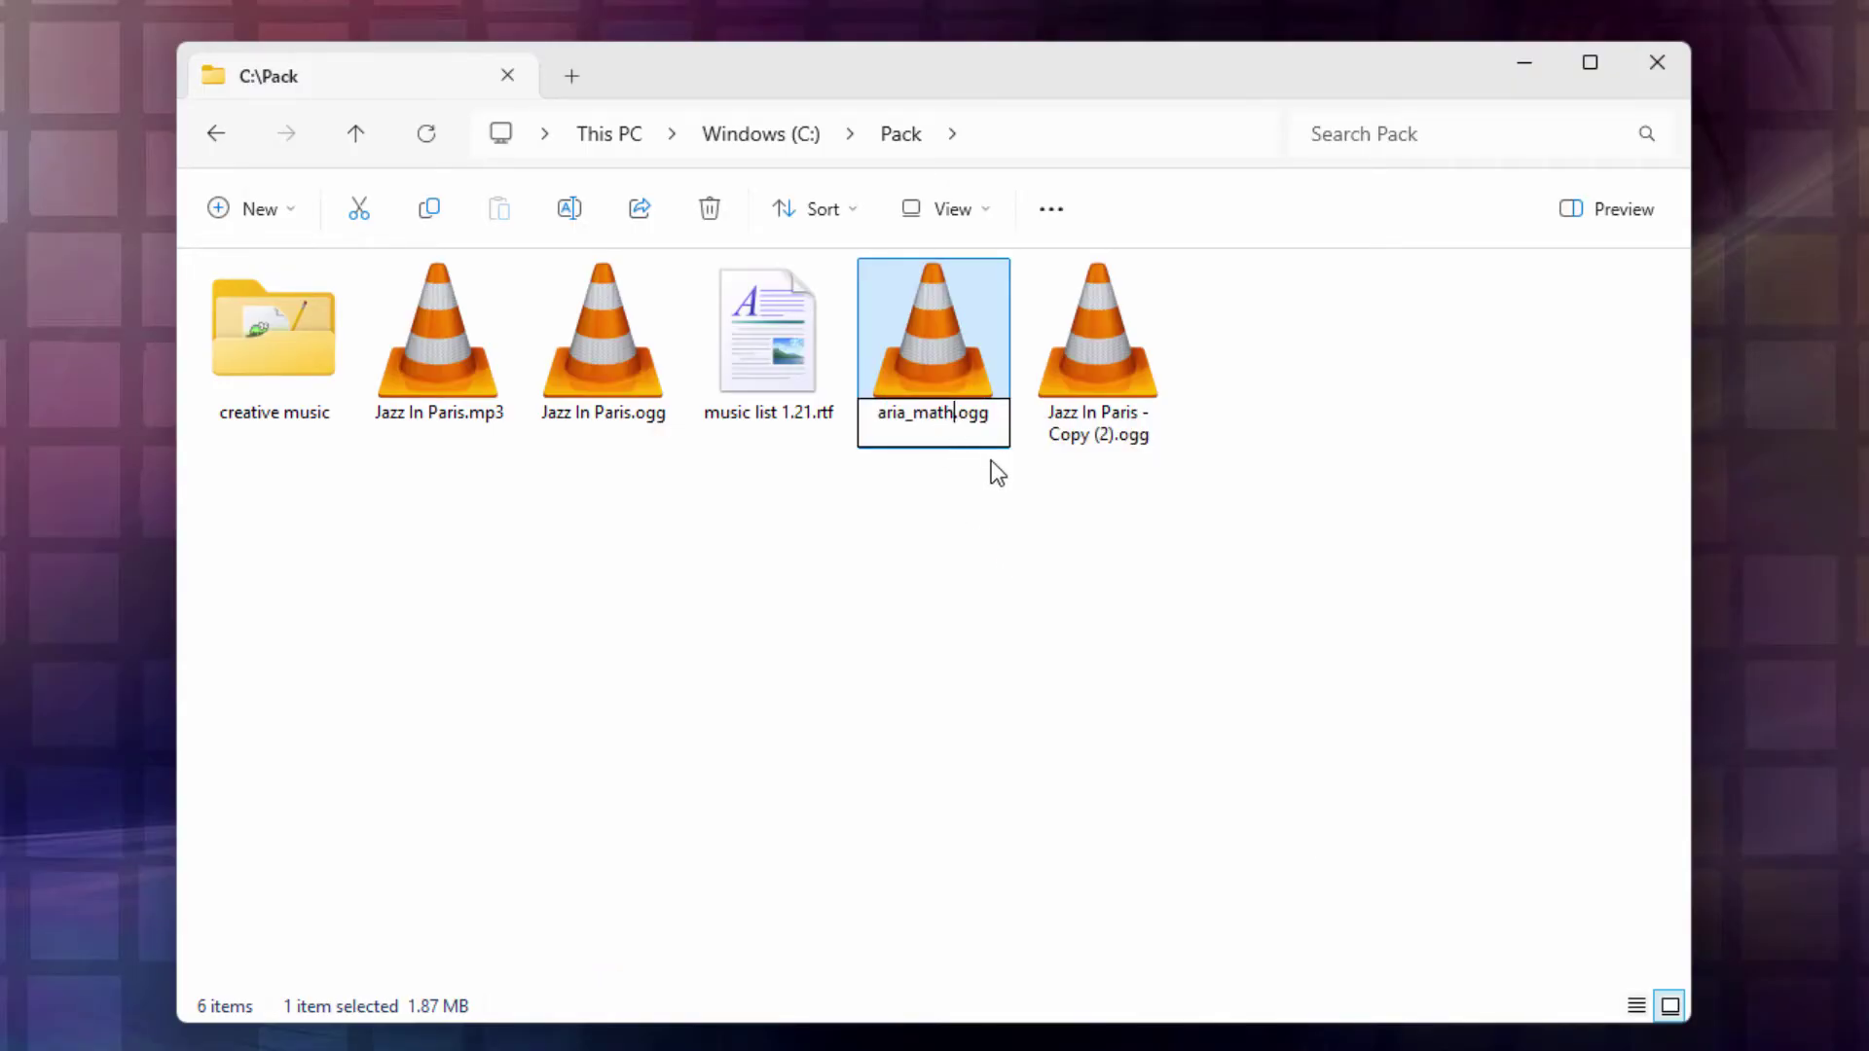
key(Return)
- Rename Jazz In Paris - Copy (2).ogg to biome_fest.ogg using the copied list name
double_click(755, 347)
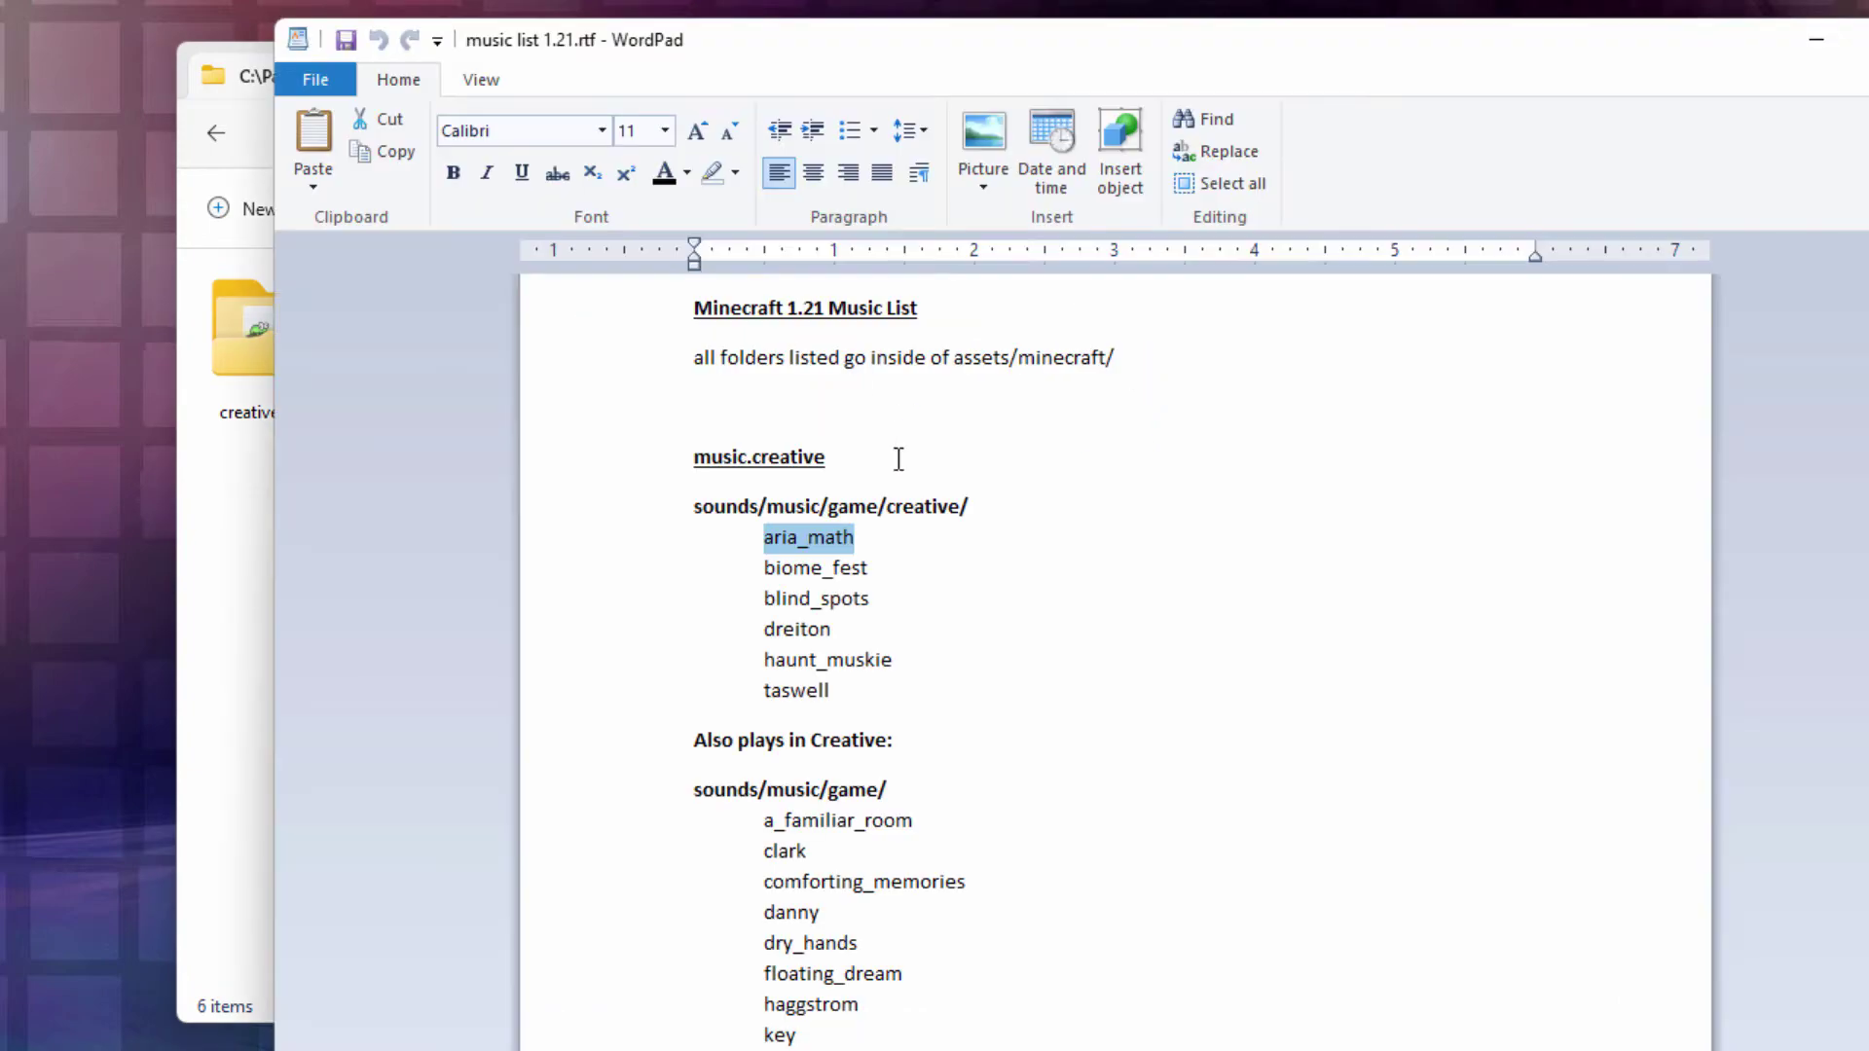
drag(855, 567, 765, 569)
right_click(784, 574)
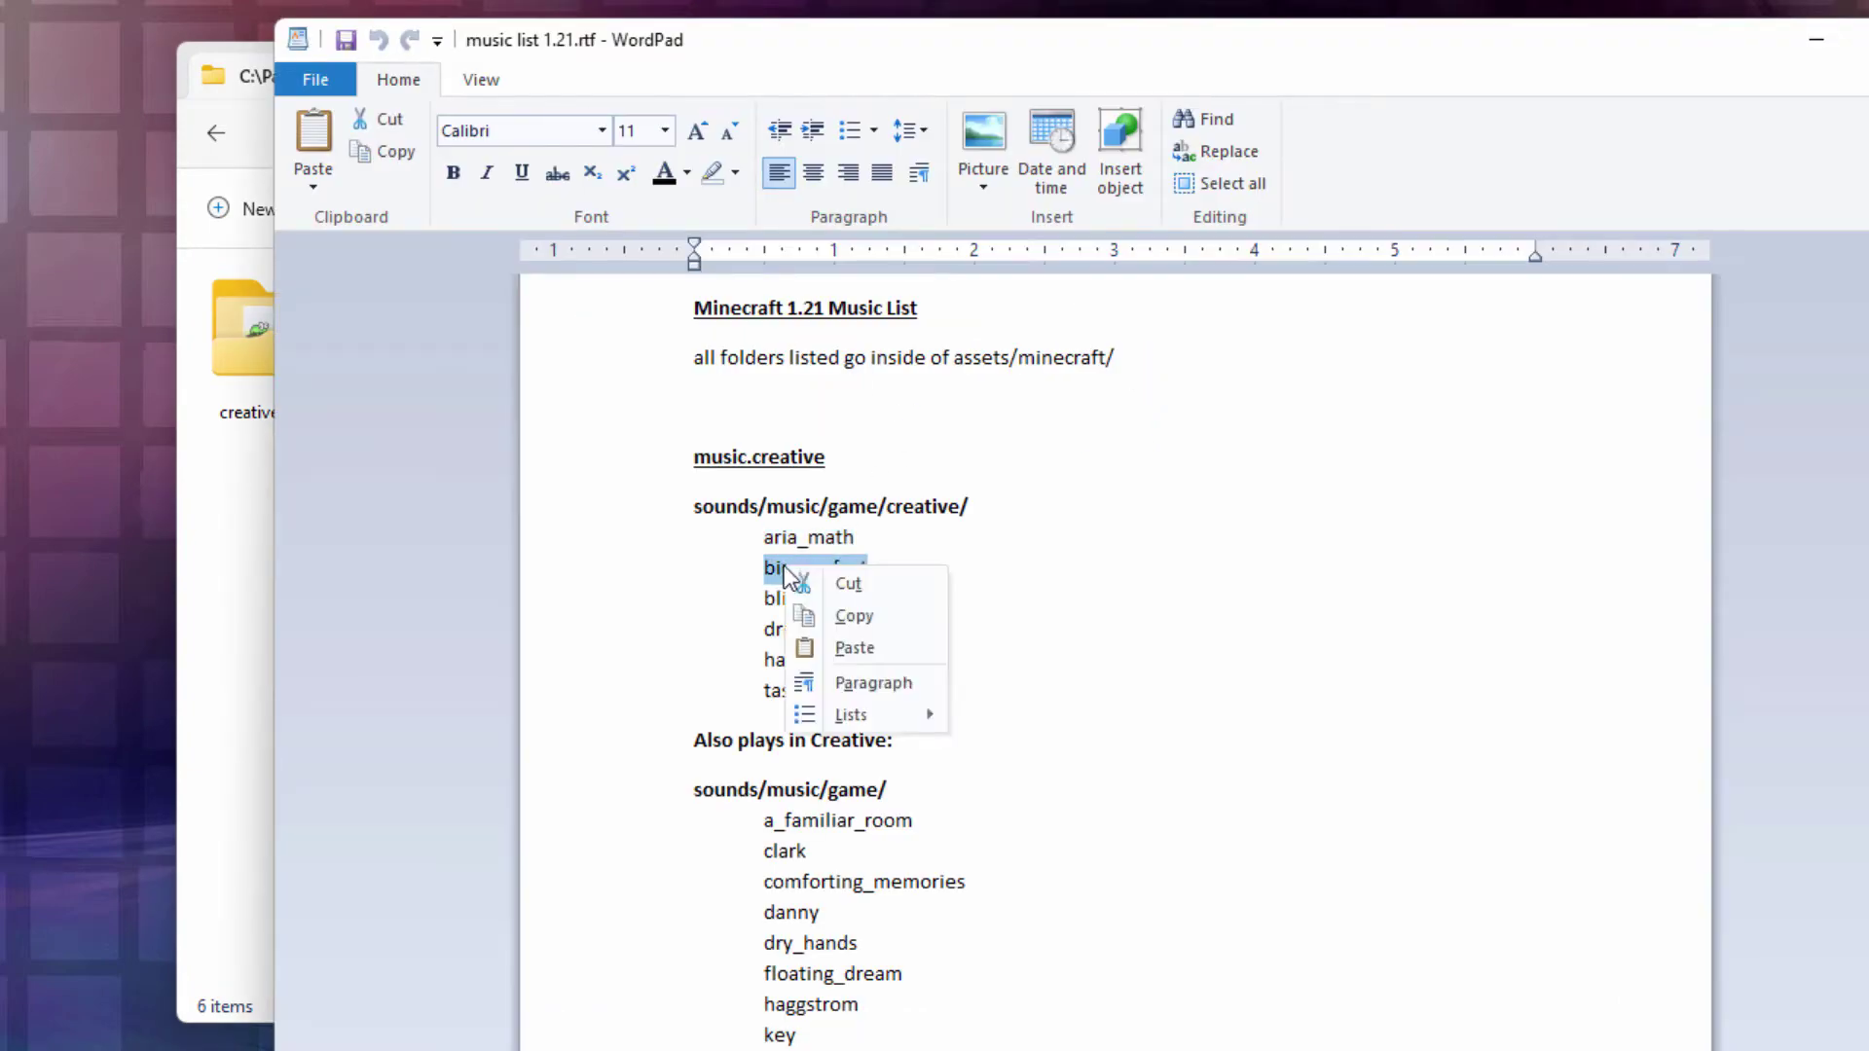
click(854, 615)
click(252, 499)
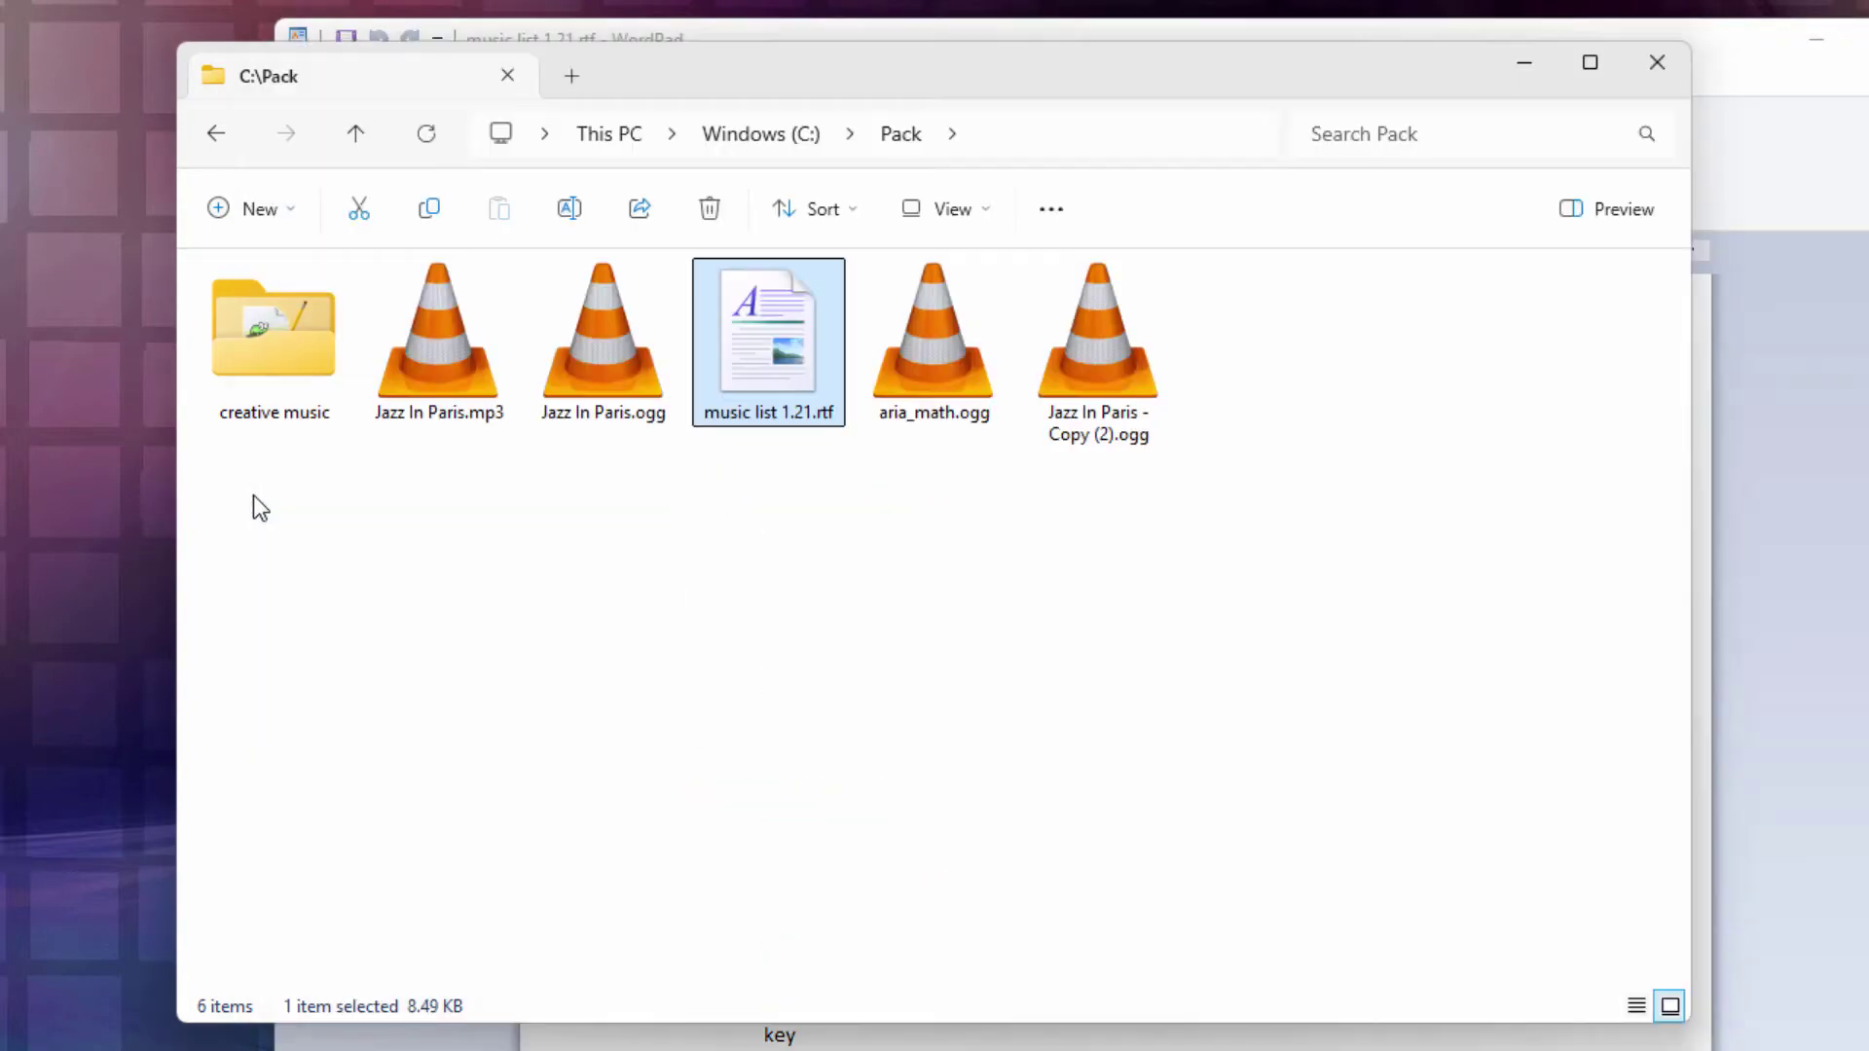
click(1096, 413)
key(F2)
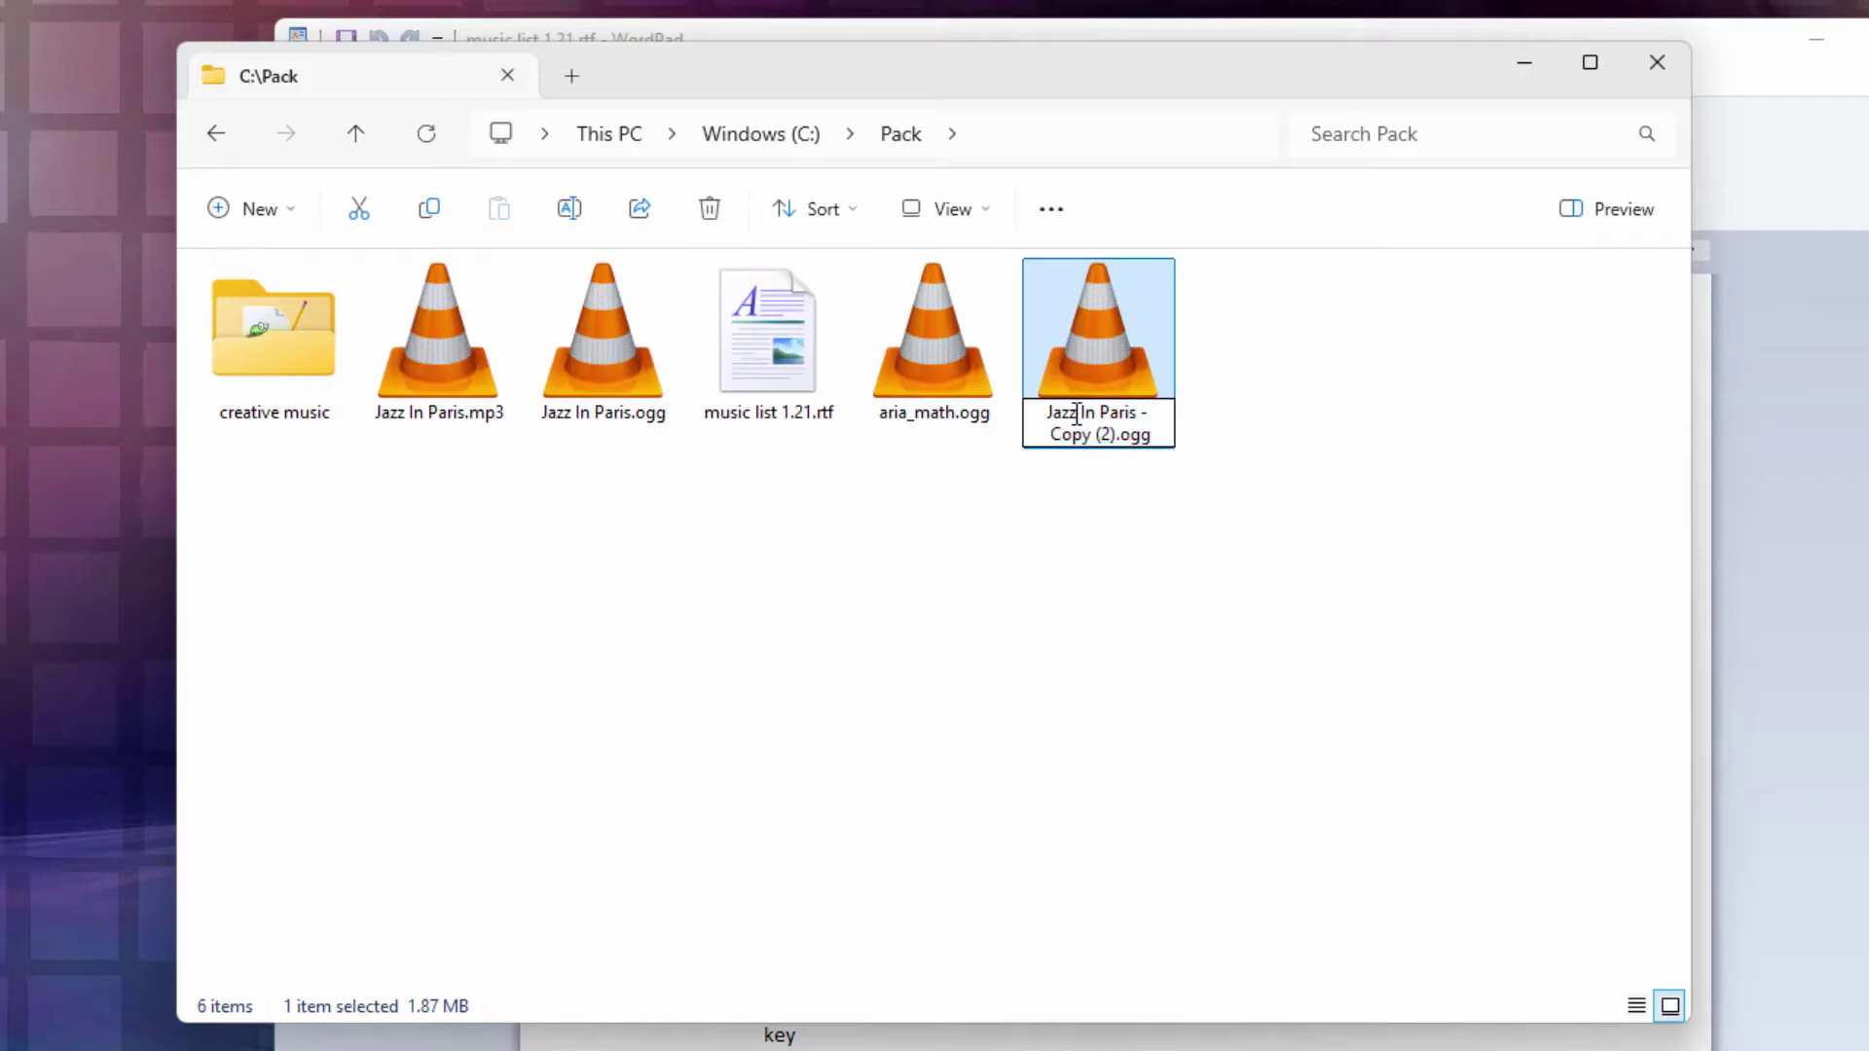
right_click(1077, 414)
click(1156, 546)
click(1131, 514)
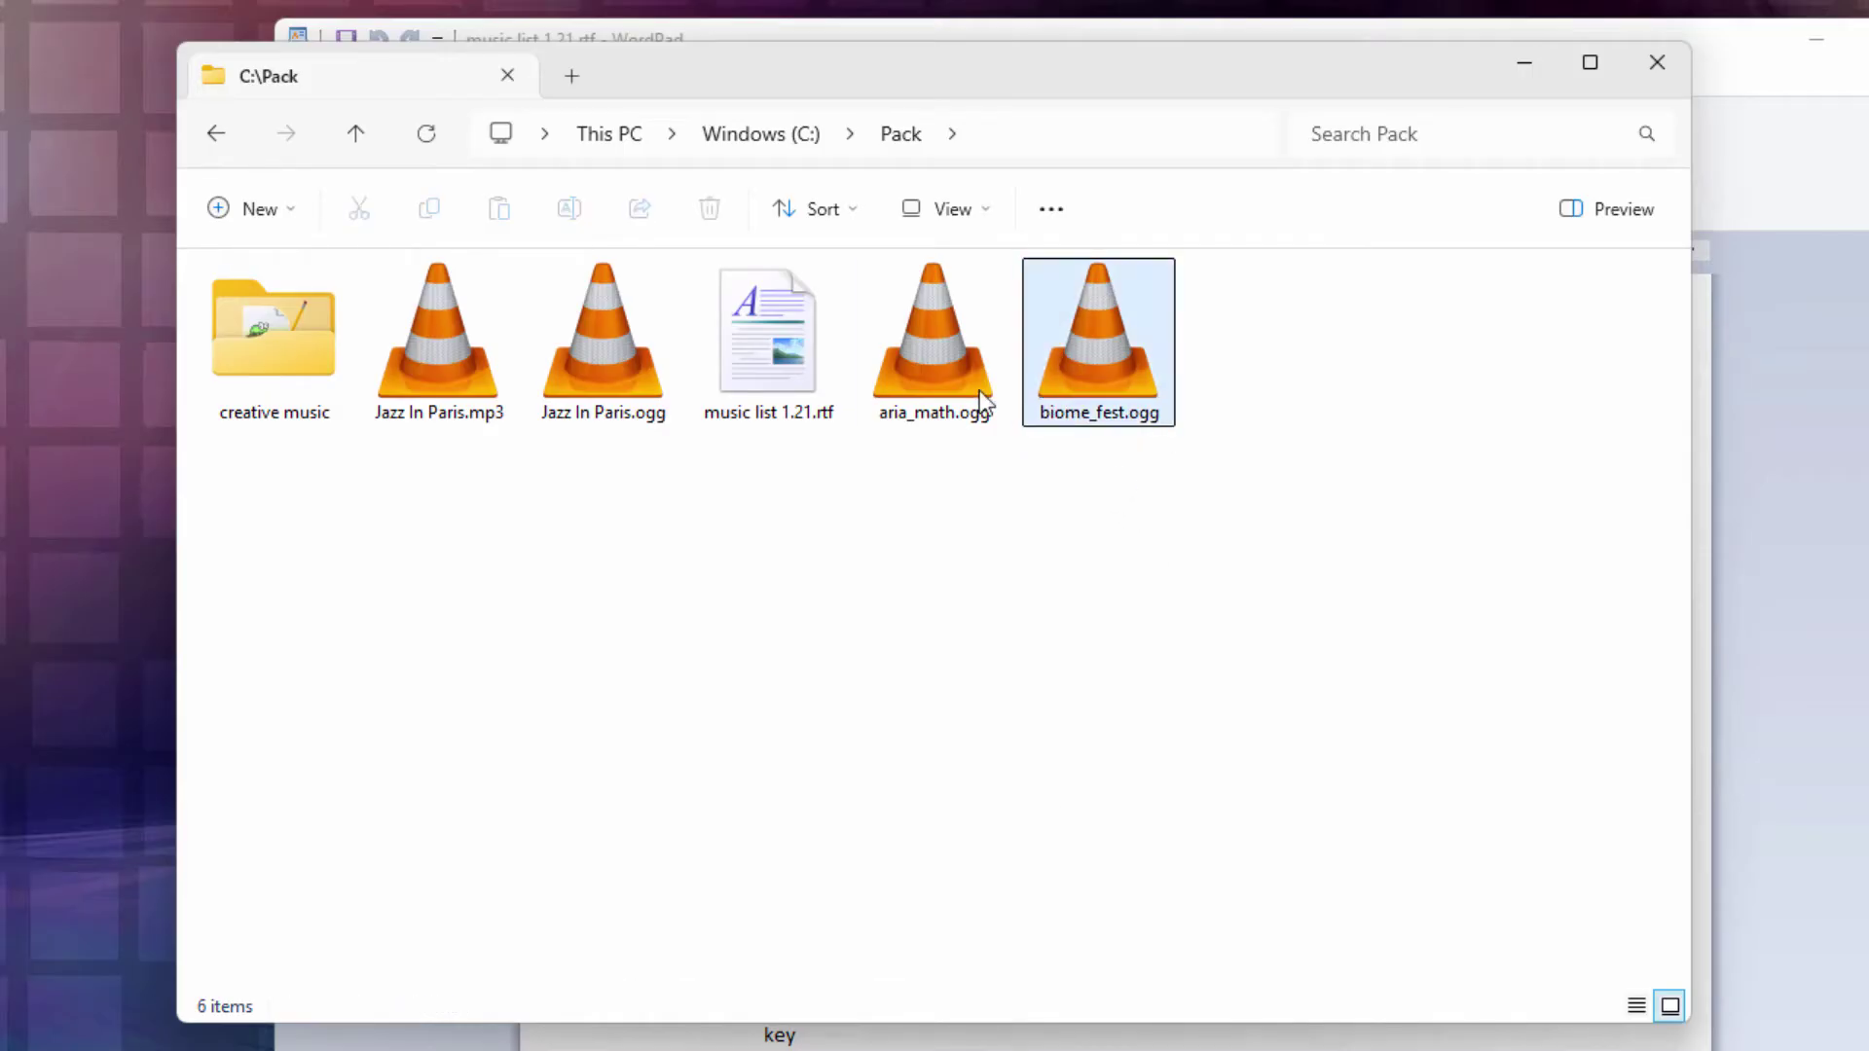
click(1008, 447)
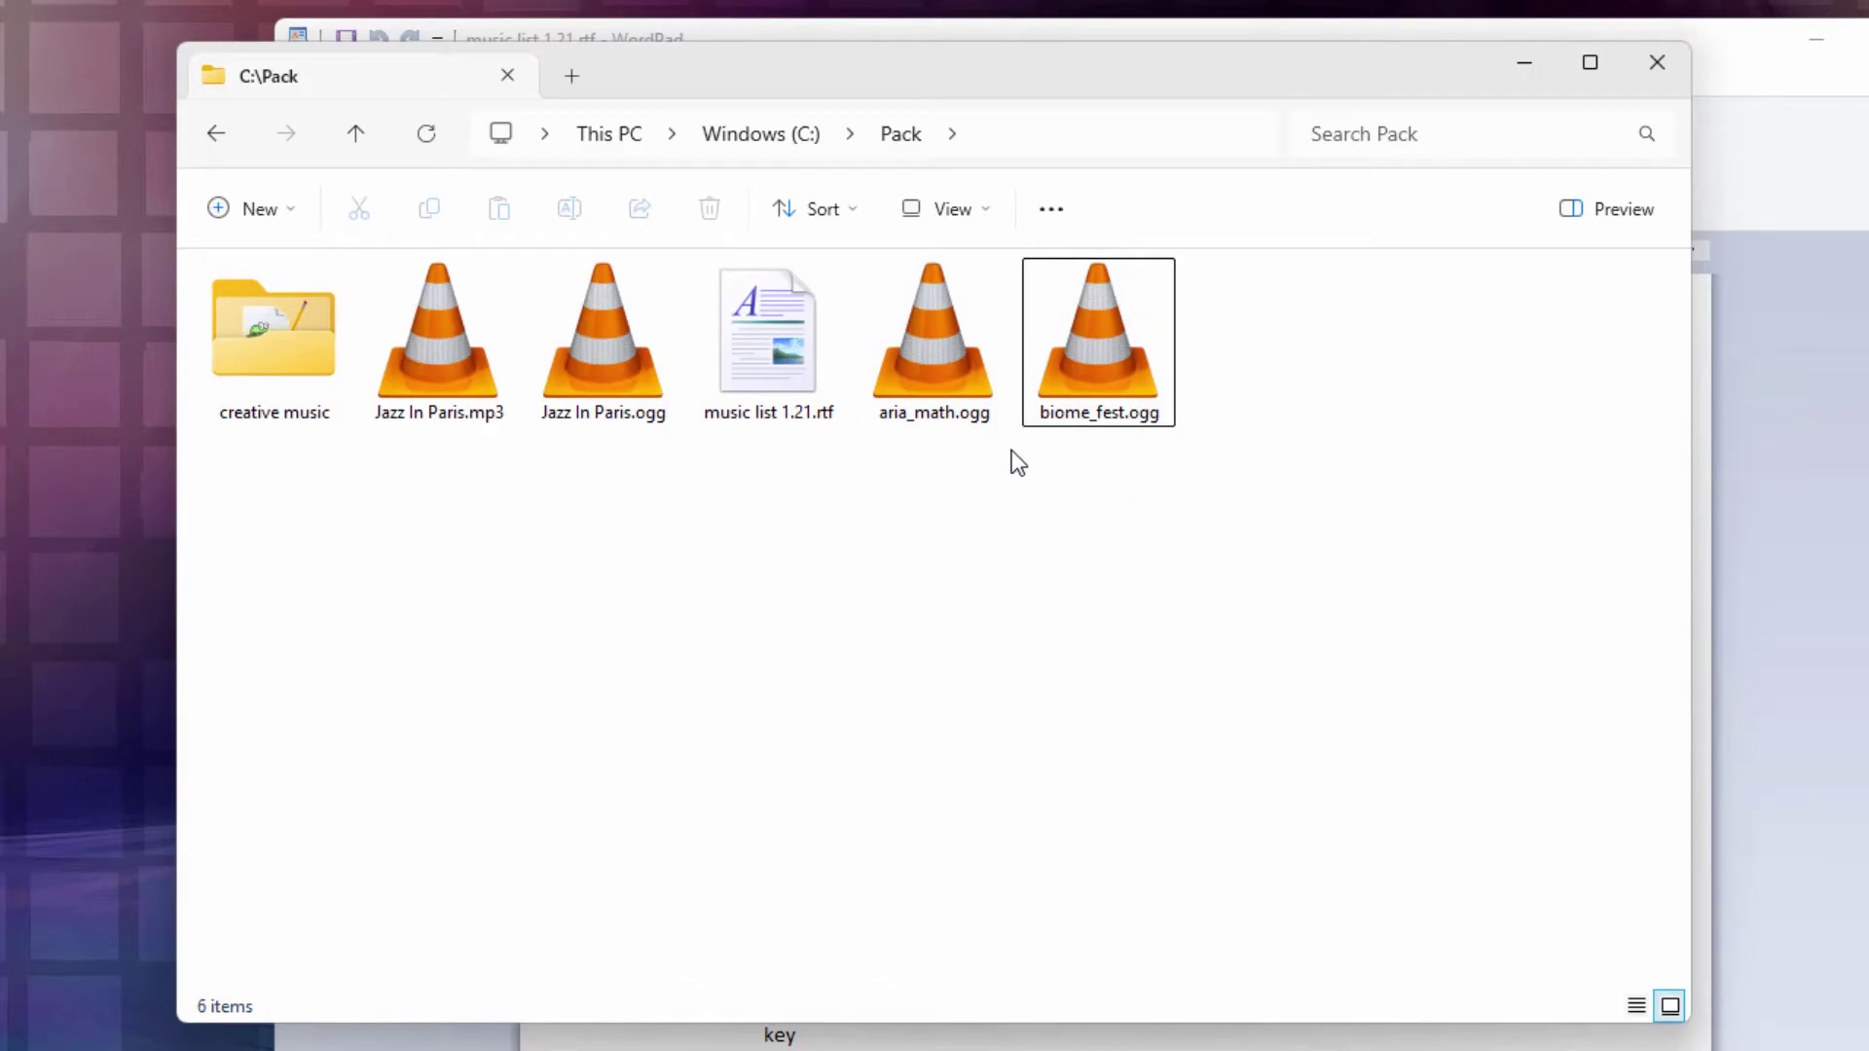